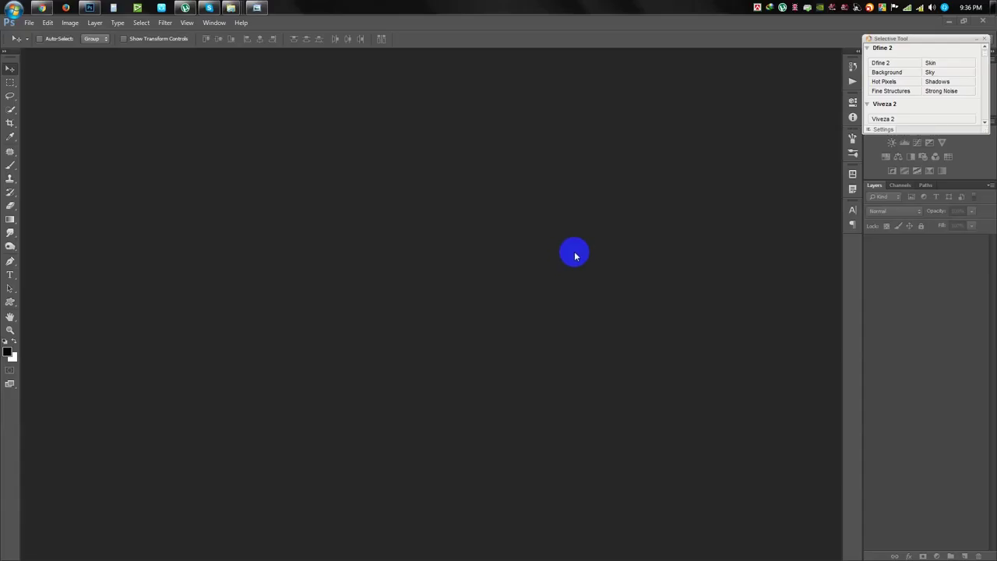
Bring the empty Photoshop workspace to the front after the intro preview.
click(575, 255)
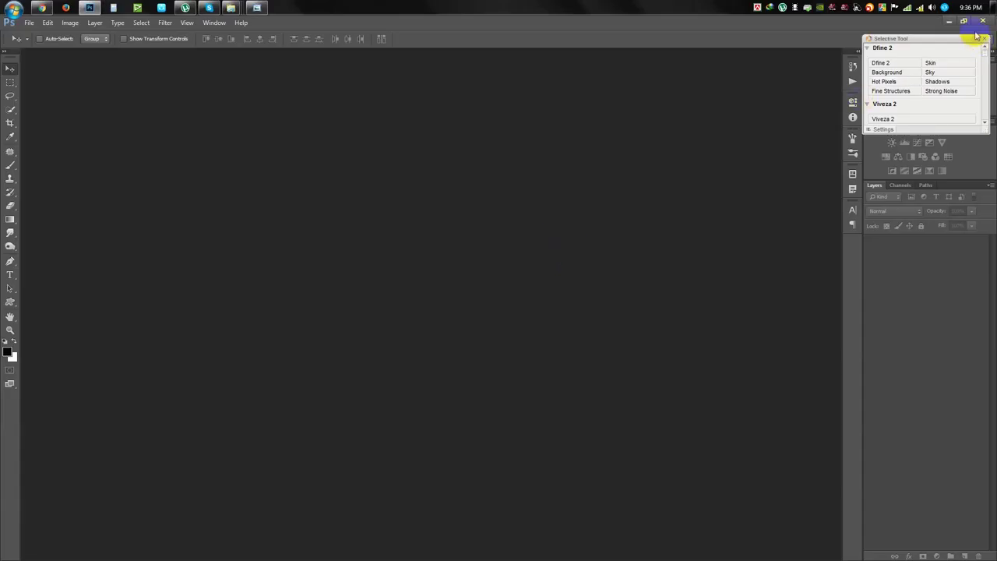
Create a 27 × 41 inch blank document, then open the wheat photos and the man cut-out from the desktop.
click(28, 23)
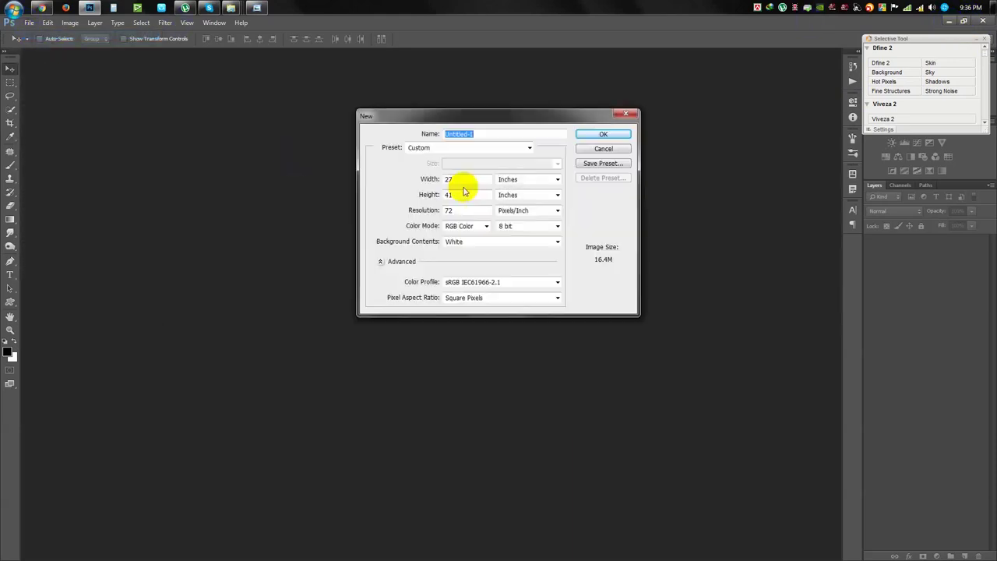
click(603, 134)
click(949, 22)
mouse_move(26, 132)
mouse_down()
mouse_move(92, 8)
mouse_move(657, 83)
mouse_up()
click(949, 22)
drag(26, 51, 493, 49)
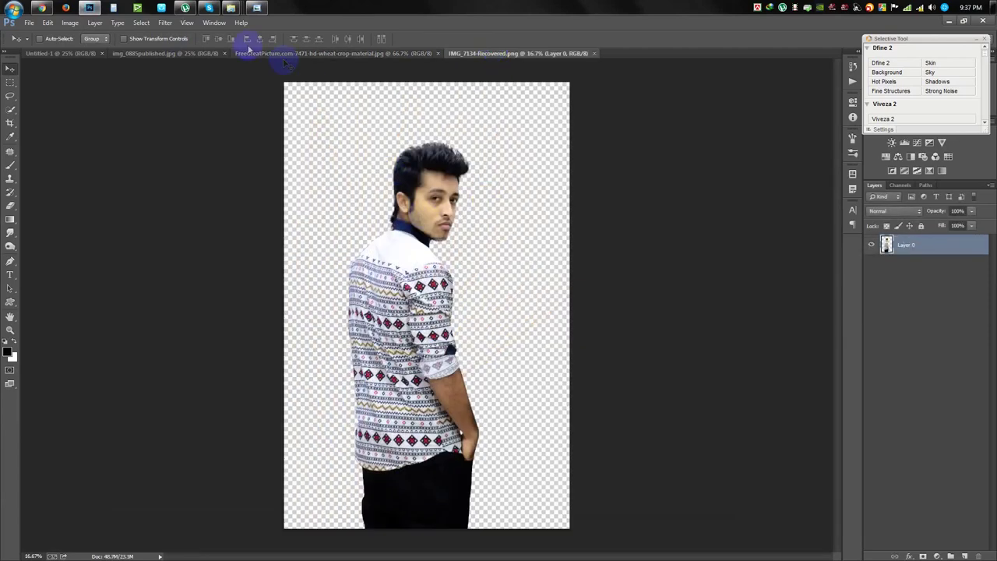
Quick-select the wheat field up to the horizon in img_0885published.jpg.
click(165, 53)
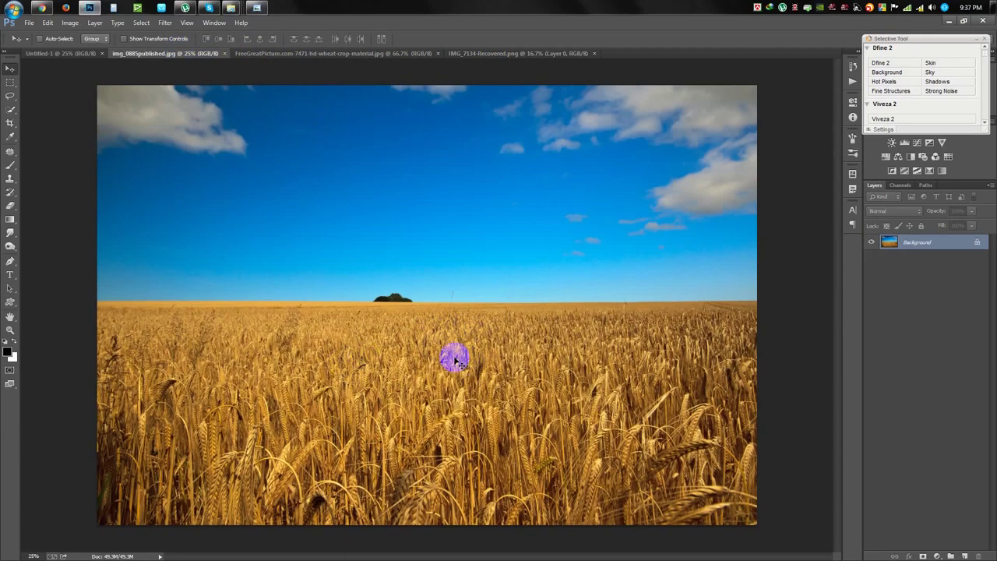
drag(89, 83, 267, 204)
click(496, 228)
click(10, 109)
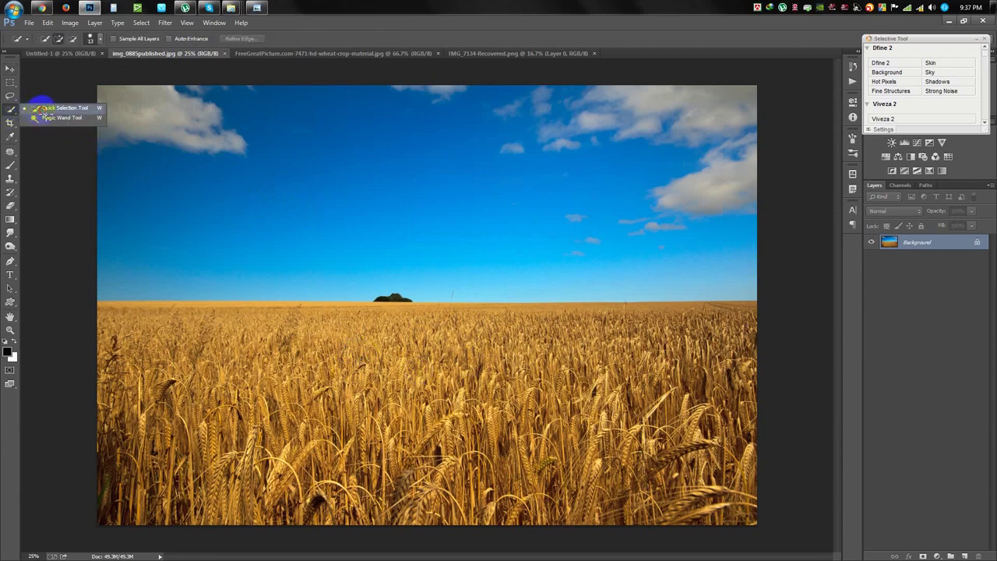
click(47, 109)
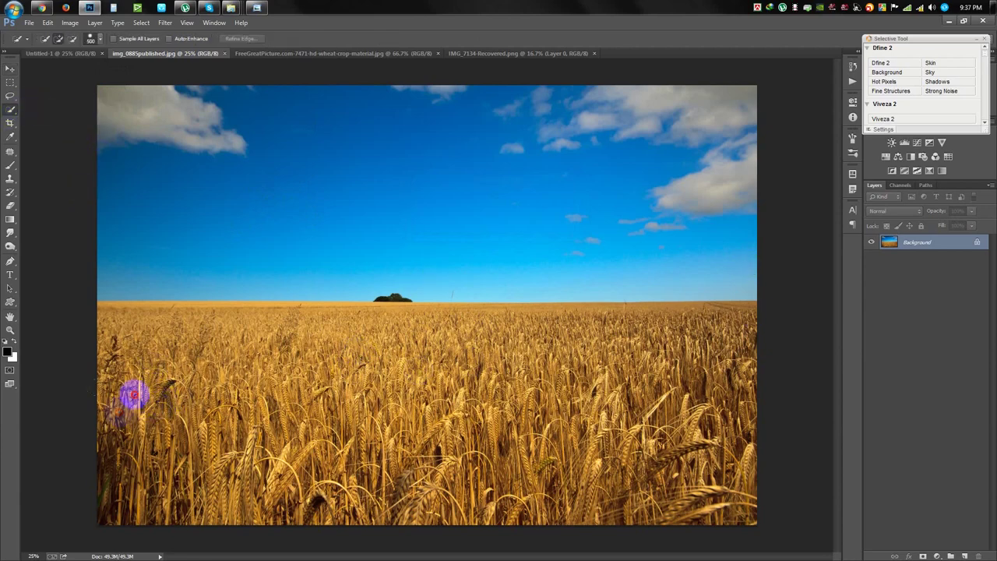
click(393, 334)
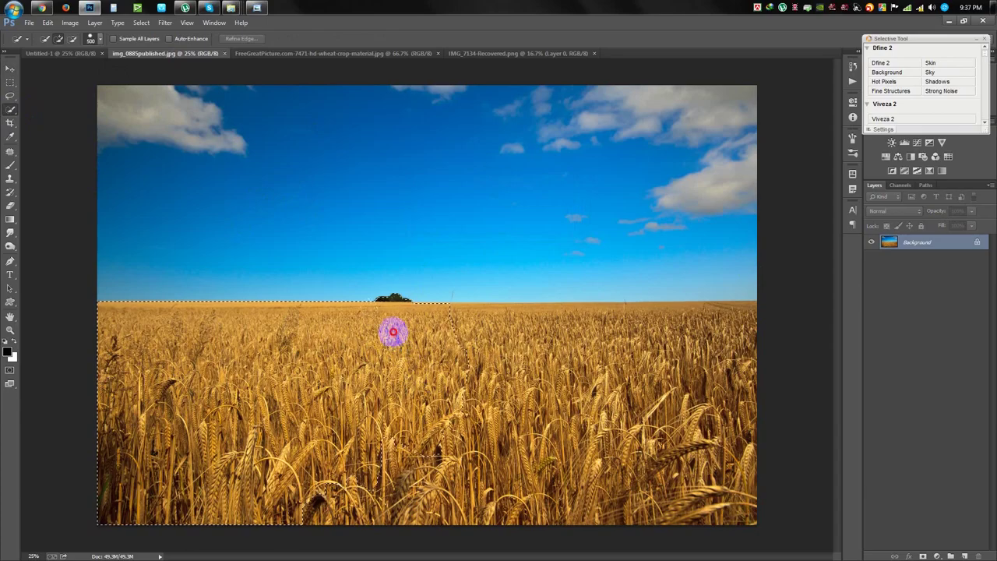
drag(393, 334, 493, 503)
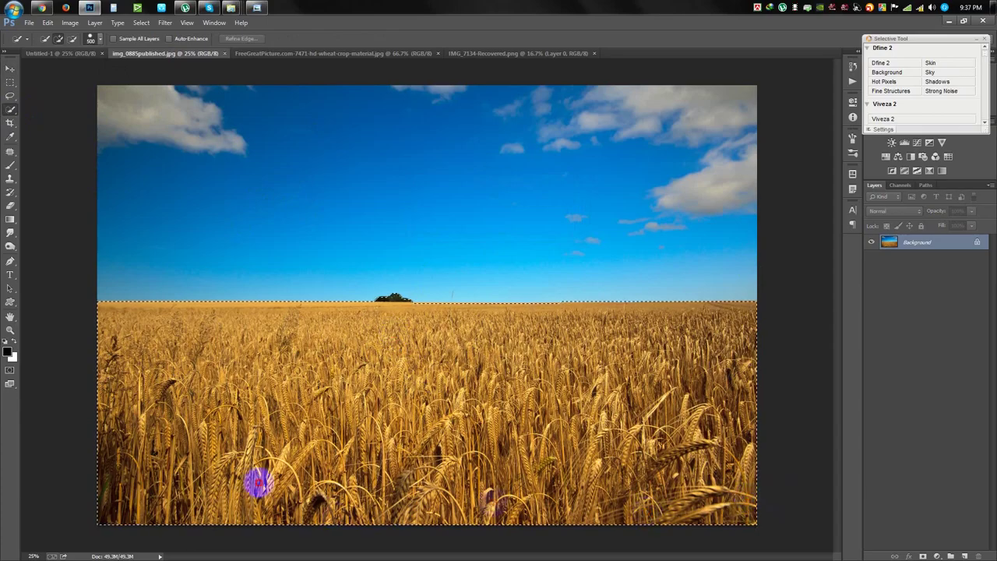
scroll(396, 340, up, 3)
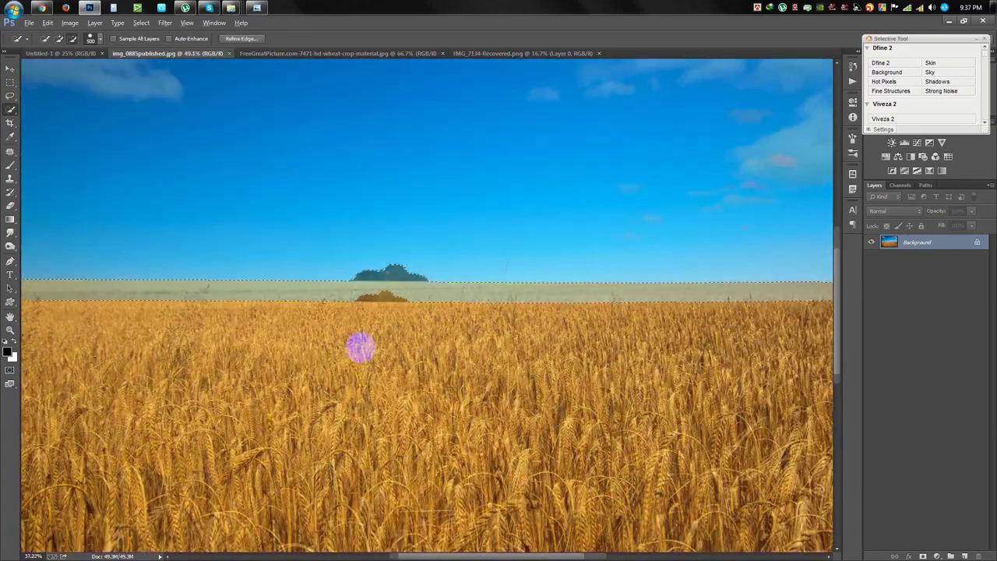
scroll(359, 348, down, 3)
click(82, 55)
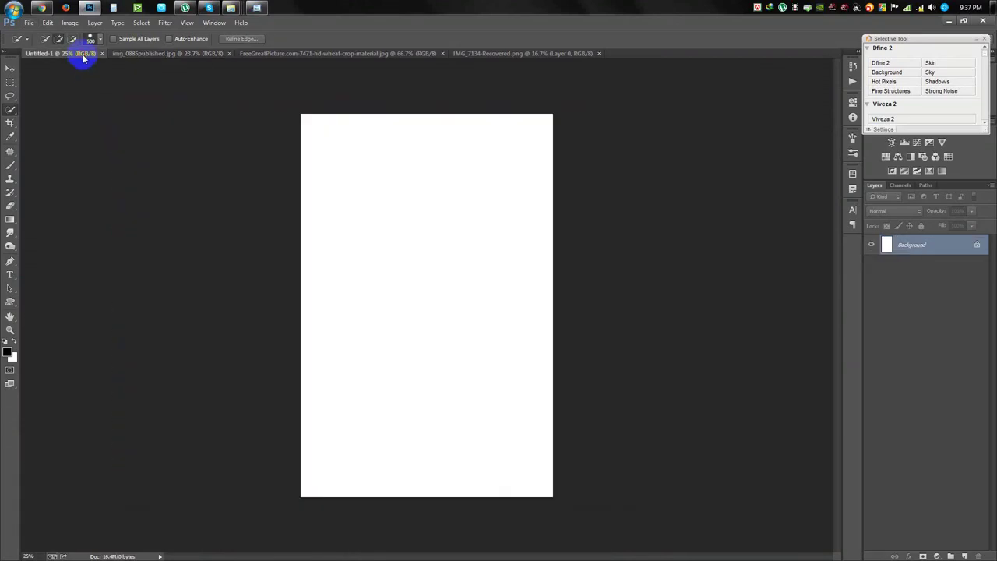
Paste the wheat field as Layer 1, rotated to -4.48° and scaled to 90.73%.
key(ctrl+v)
key(ctrl+t)
mouse_move(423, 285)
mouse_down()
mouse_move(234, 367)
mouse_move(485, 351)
mouse_up()
drag(774, 236, 784, 182)
drag(681, 345, 680, 360)
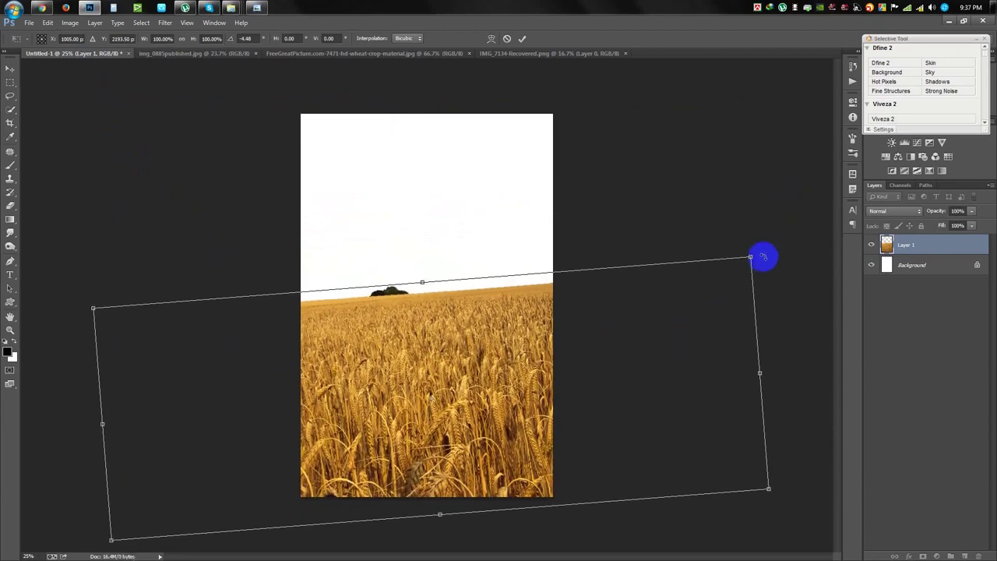
drag(751, 257, 721, 269)
drag(630, 350, 621, 352)
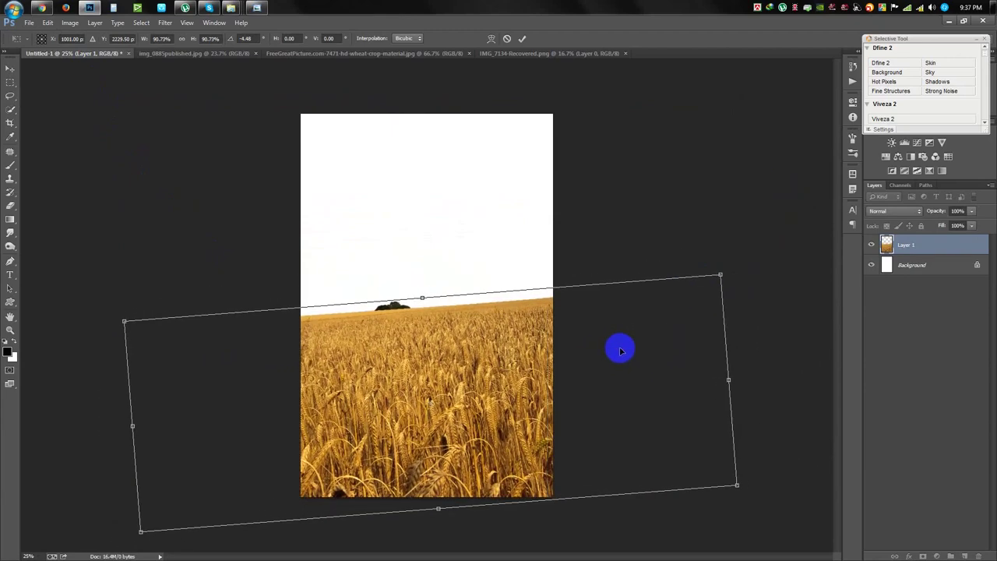
key(Return)
Preview the sunrise sky image from the Cloud Assets folder and drag it toward Photoshop.
key(w)
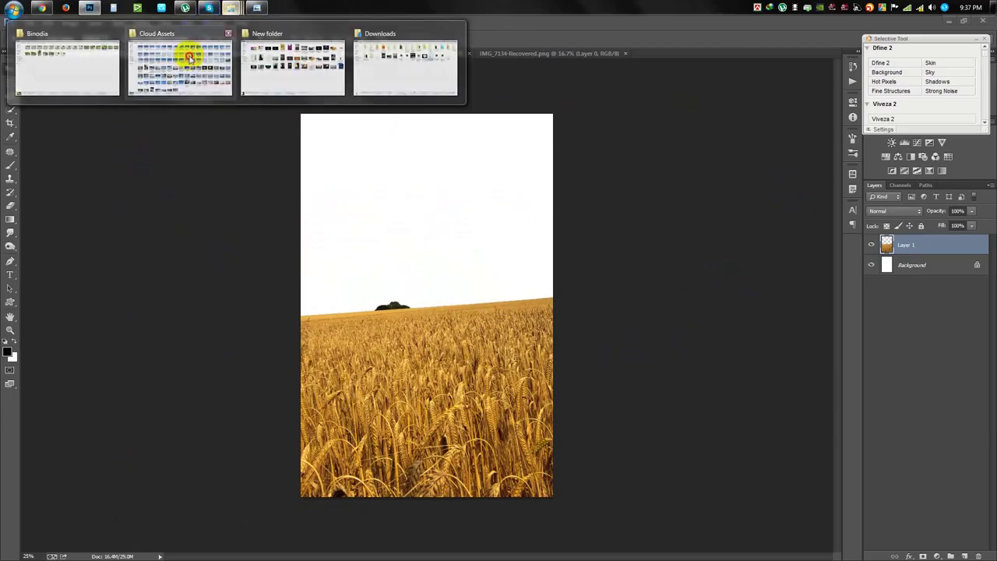
click(187, 49)
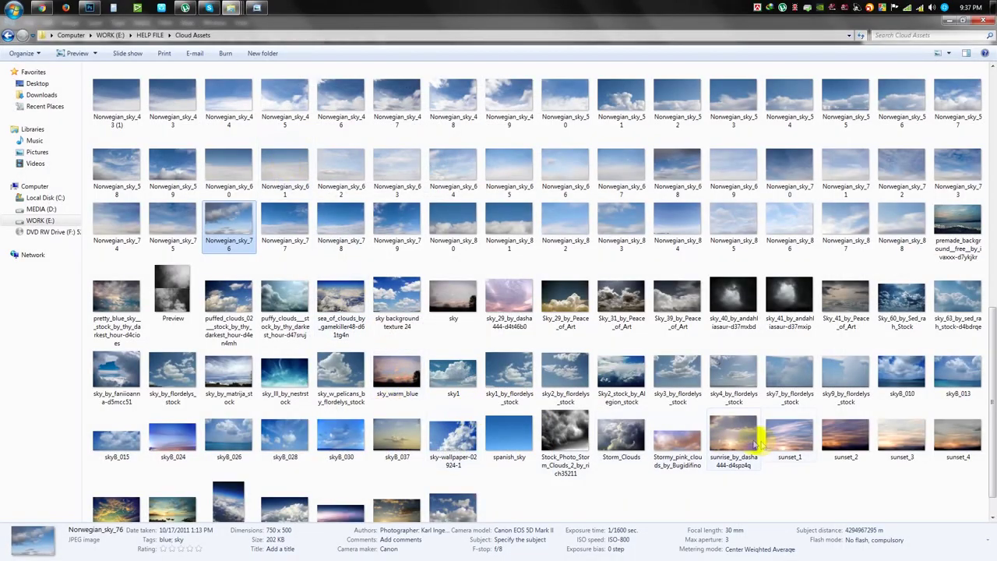
double_click(744, 437)
key(alt+F4)
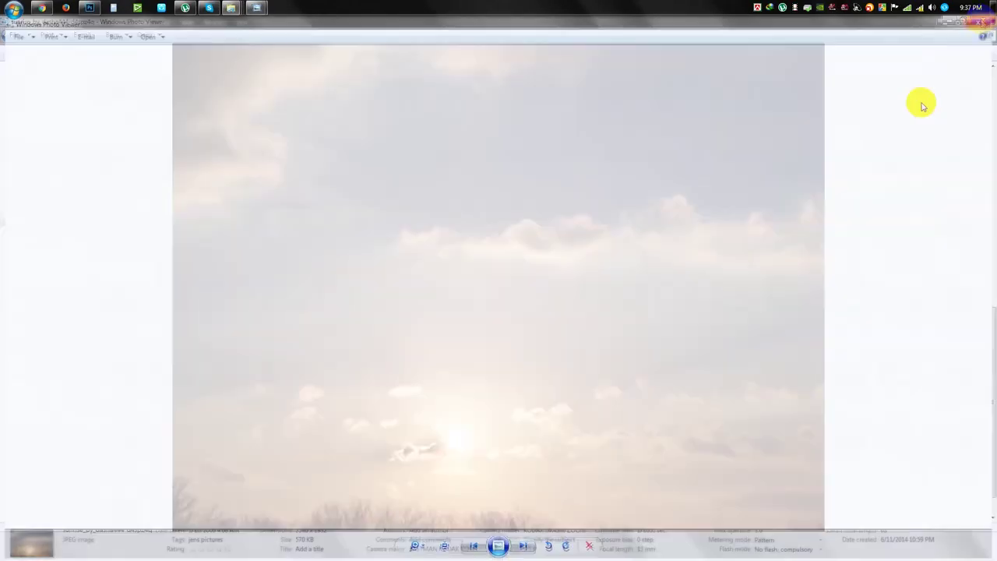
drag(713, 421, 172, 118)
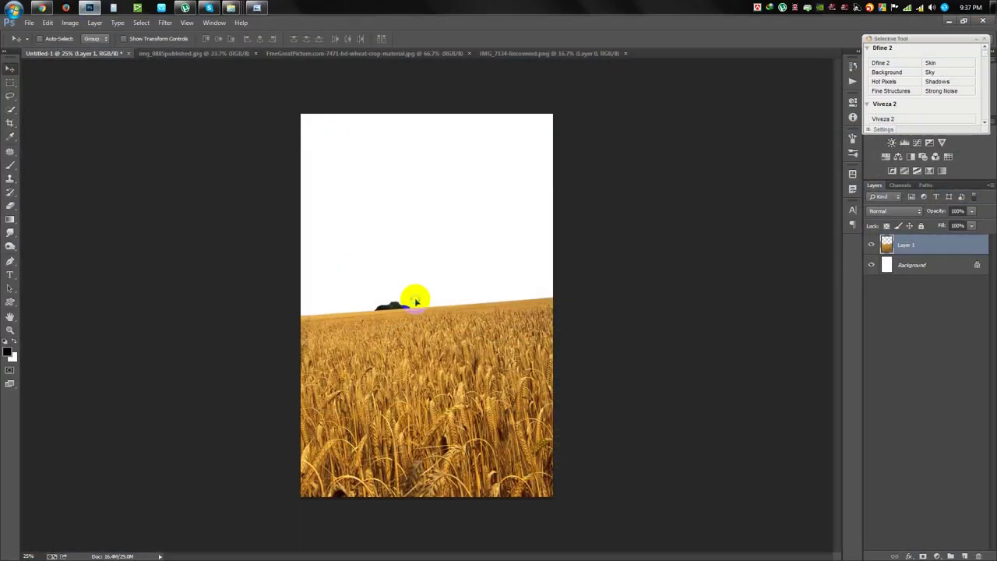
Place the sunrise image on the canvas, enlarged and rotated about -9.5°.
drag(173, 118, 417, 292)
mouse_move(497, 275)
mouse_down()
mouse_move(552, 229)
mouse_move(646, 211)
mouse_move(615, 117)
mouse_up()
mouse_move(623, 257)
mouse_down()
mouse_move(726, 329)
mouse_move(721, 311)
mouse_up()
drag(424, 167, 416, 149)
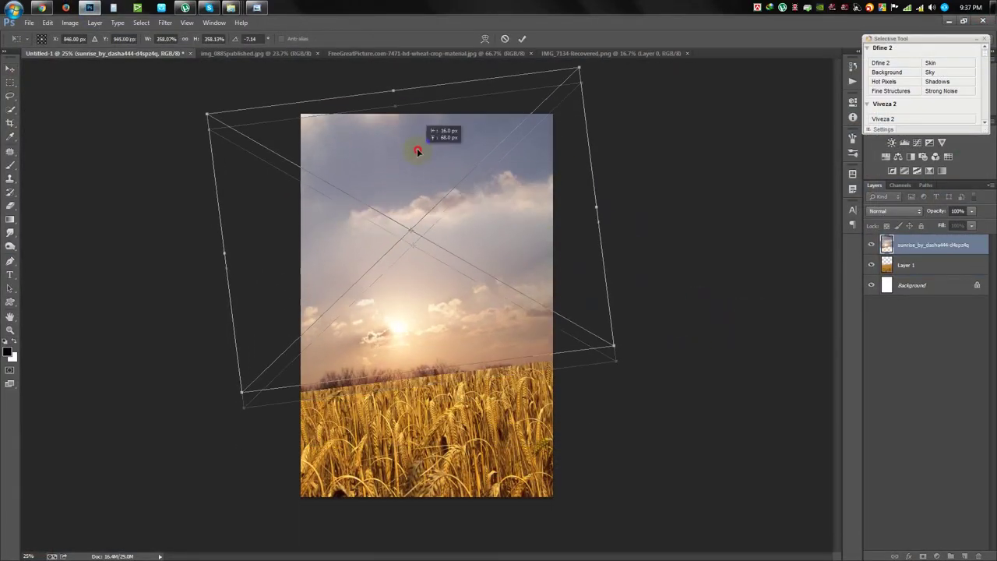
click(522, 38)
Move the sunrise layer beneath the wheat and rescale it so the sun sits above the horizon.
drag(909, 245, 909, 265)
drag(583, 280, 641, 244)
key(ctrl+t)
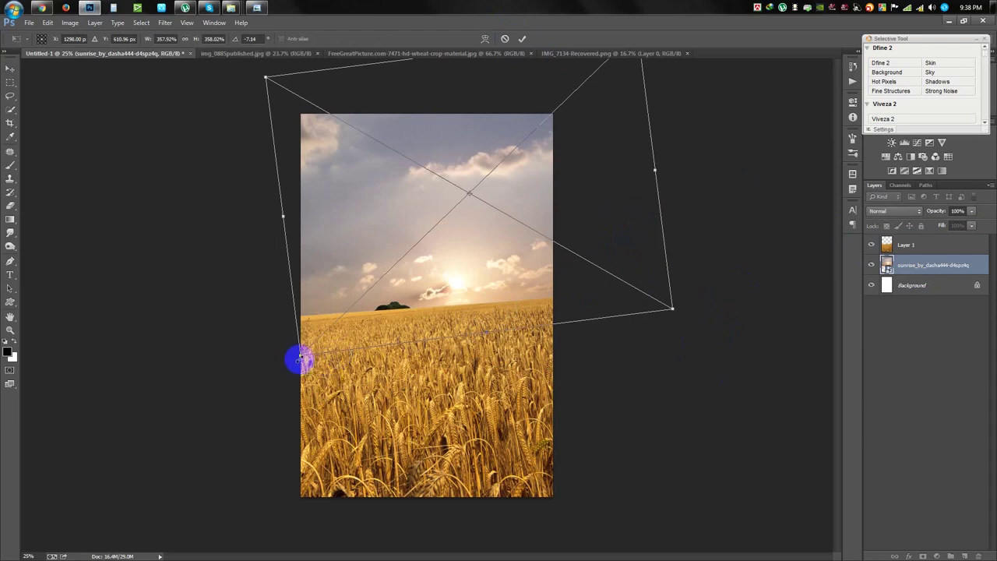
drag(300, 358, 272, 381)
mouse_move(422, 322)
mouse_down()
mouse_move(434, 284)
mouse_move(430, 292)
mouse_up()
scroll(445, 272, down, 2)
mouse_move(609, 60)
mouse_down()
mouse_move(550, 170)
mouse_move(559, 179)
mouse_up()
key(Return)
scroll(480, 311, up, 5)
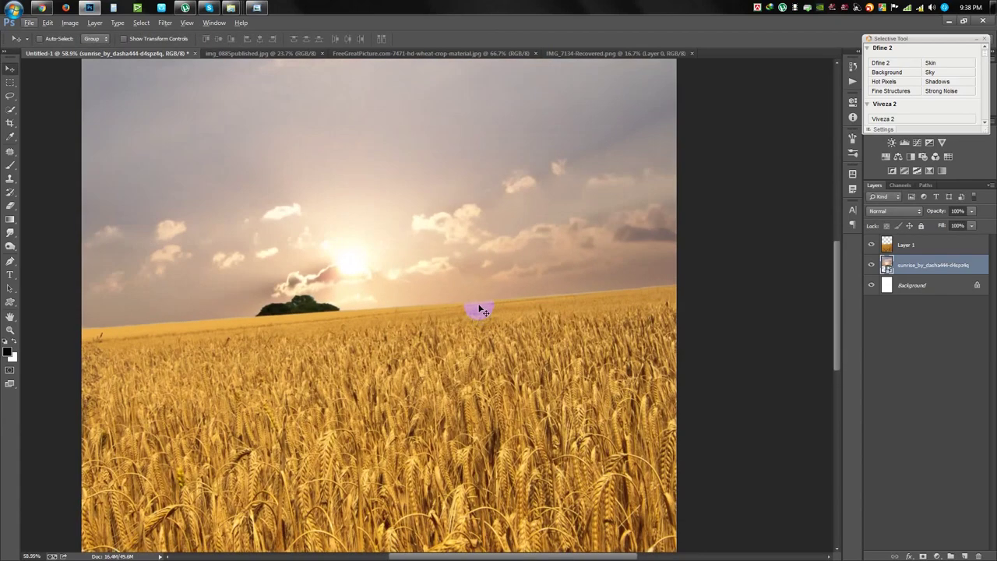
click(908, 249)
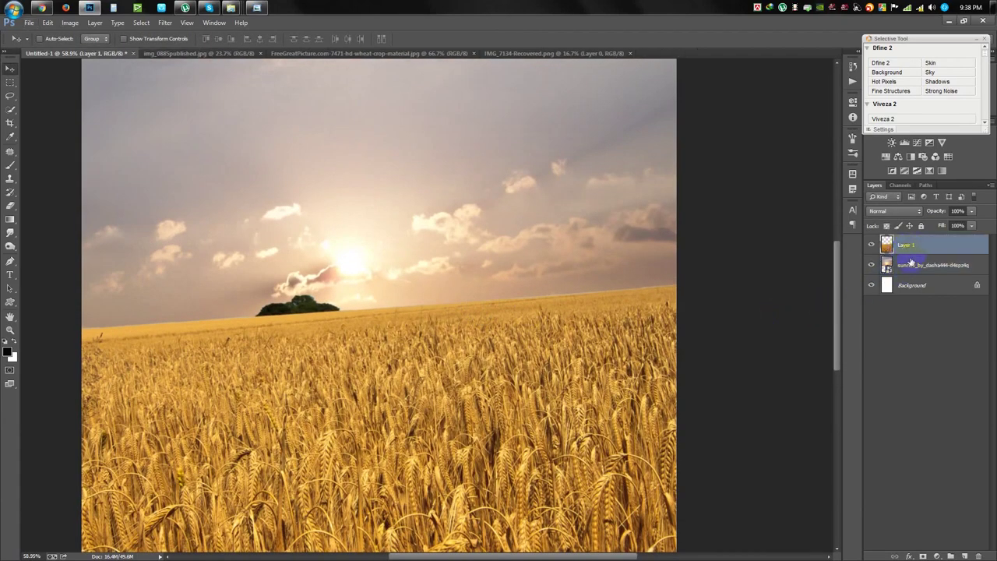
Add a layer mask to Layer 1 and set up a soft black brush at 27% opacity.
click(922, 555)
click(10, 165)
key(x)
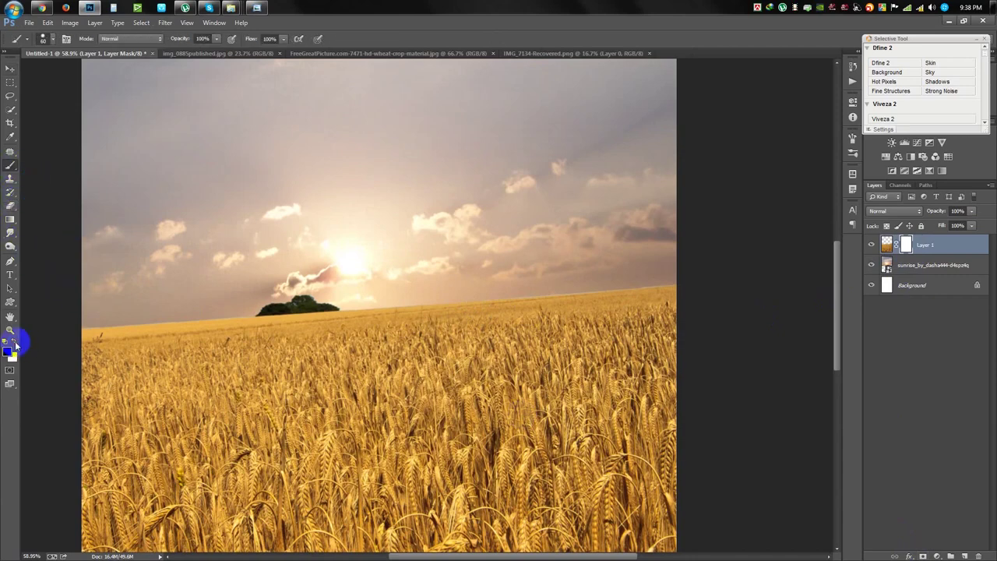
right_click(234, 164)
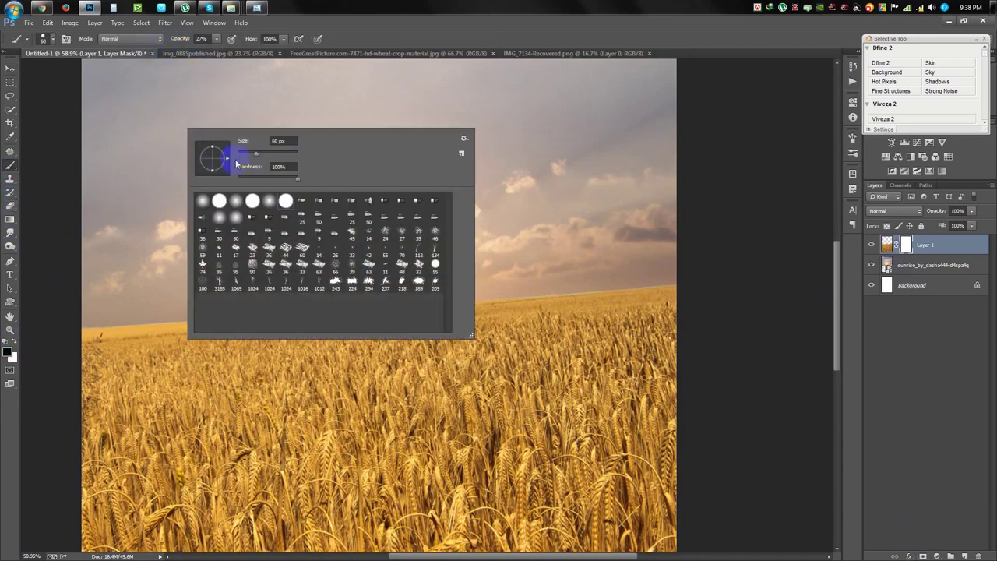
key(Return)
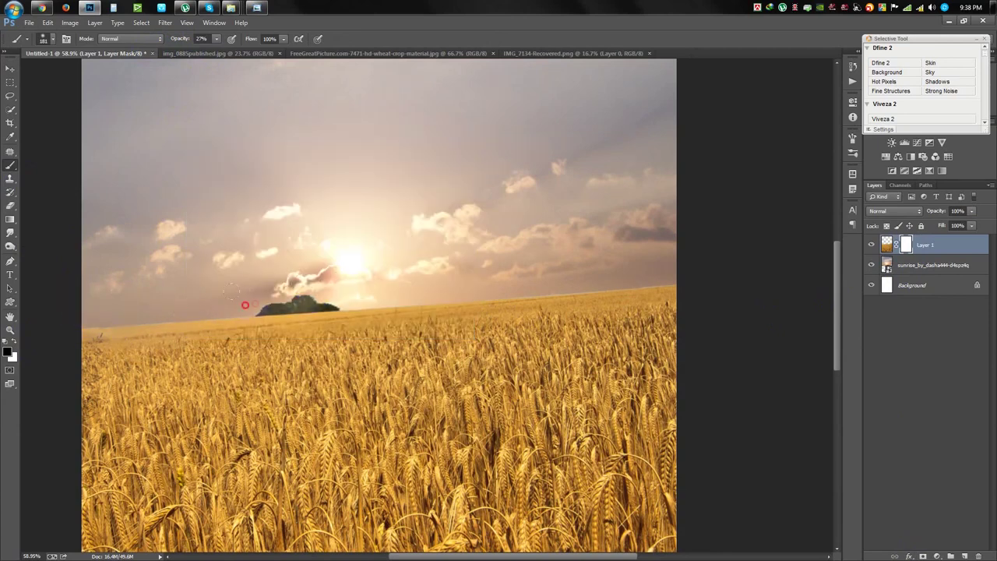
Paint along the horizon on the mask with a 200 px brush to blend wheat into sky.
drag(404, 310, 421, 291)
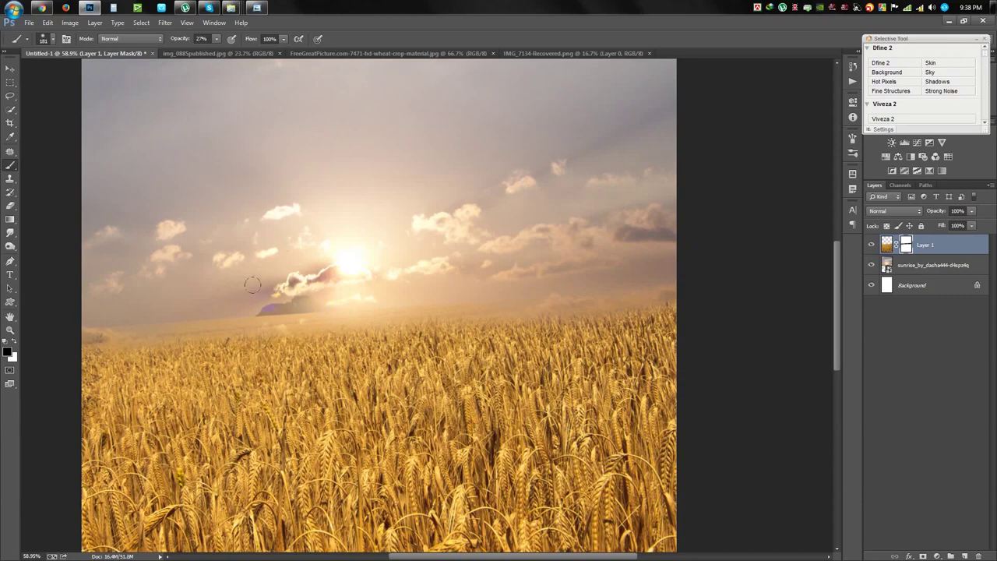
alt+click(161, 290)
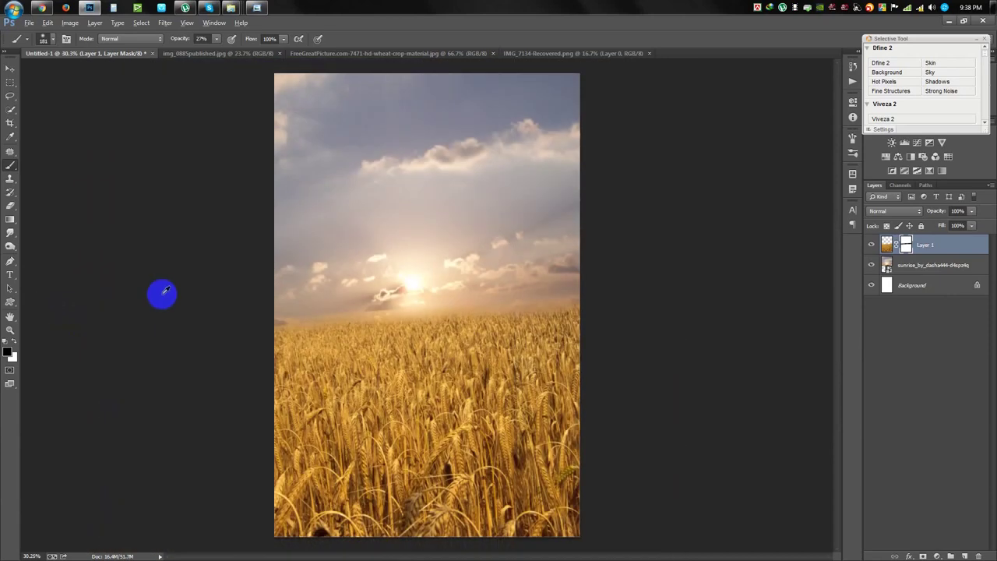
key(bracketright)
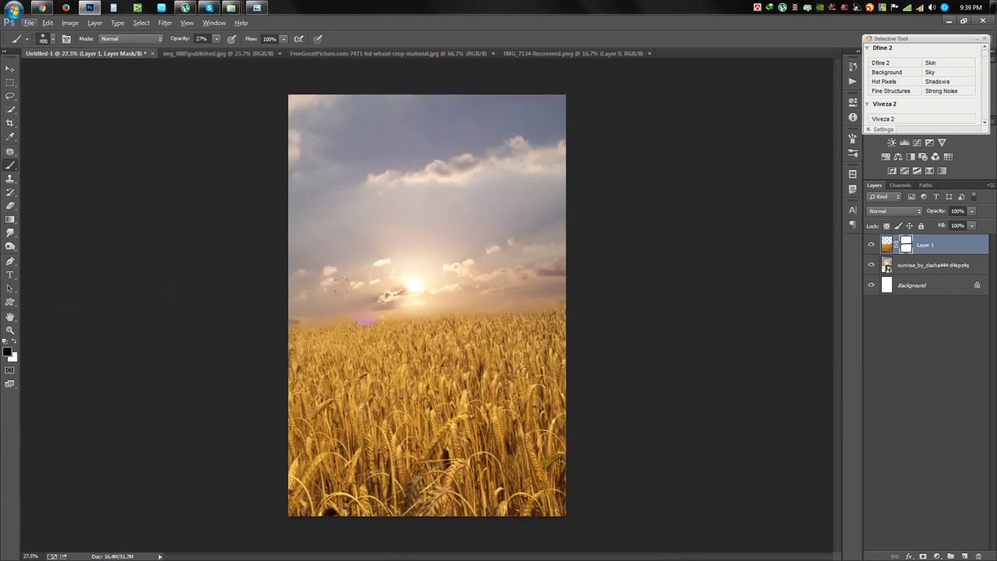
drag(377, 302, 541, 338)
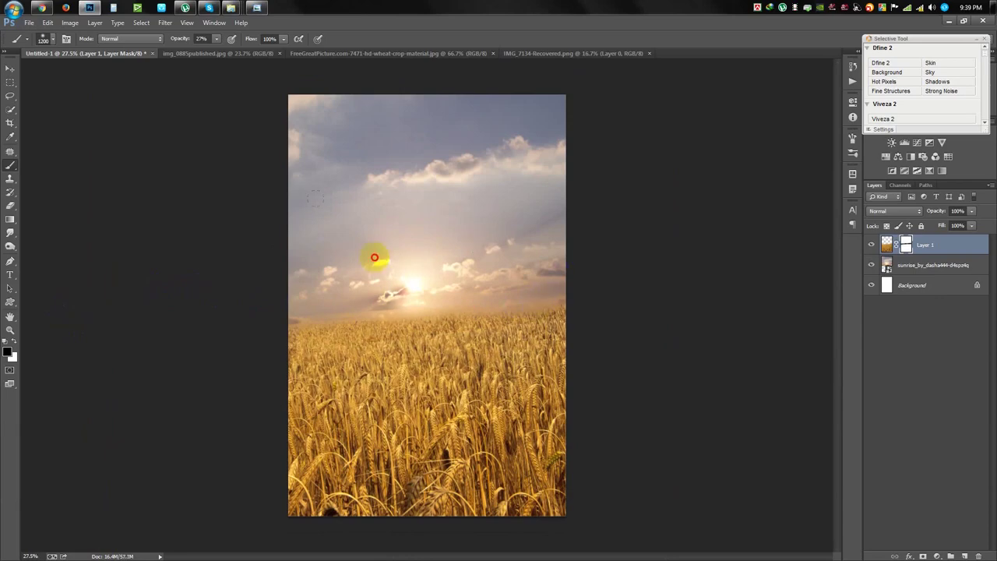
click(14, 74)
scroll(514, 283, up, 2)
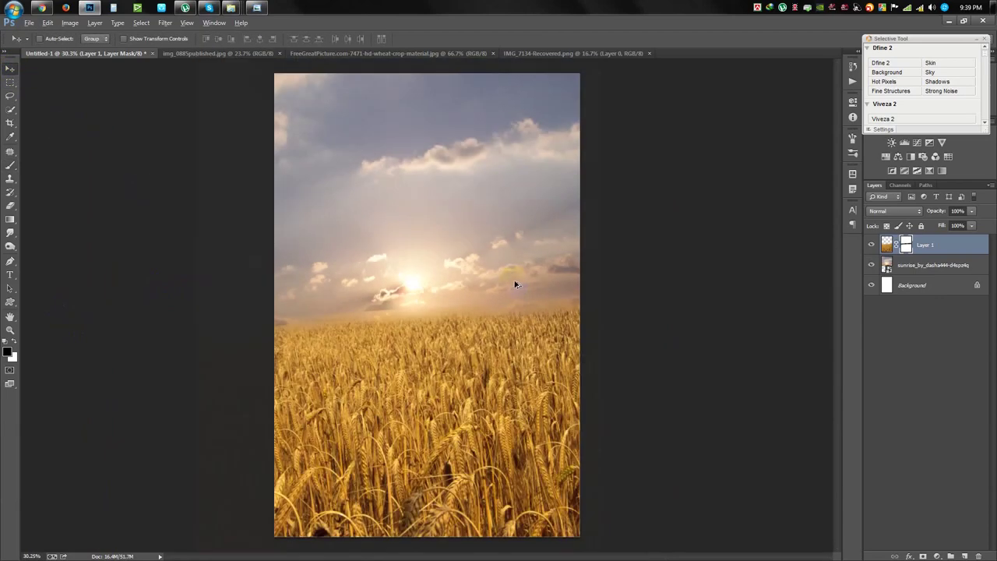
scroll(448, 316, down, 2)
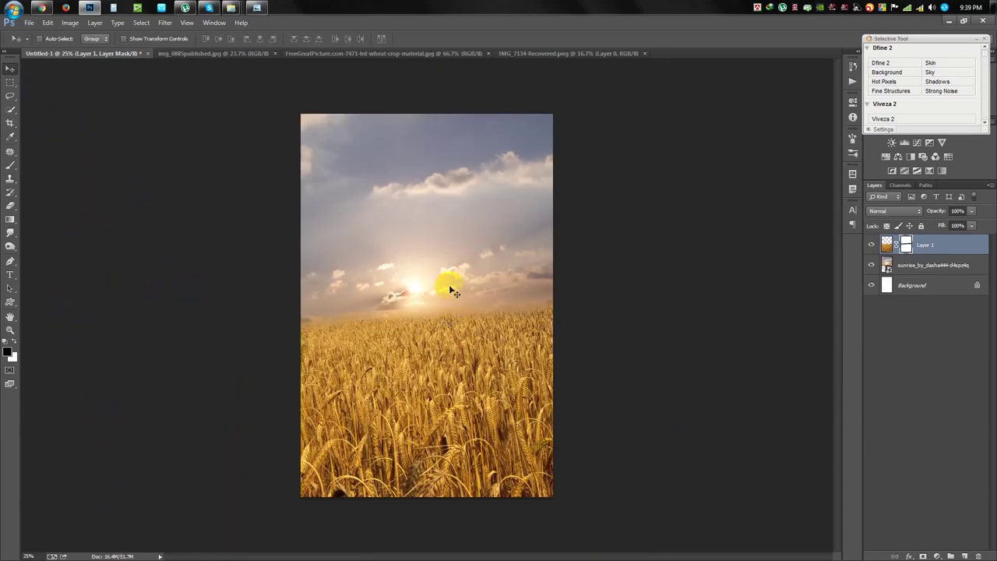
Drag the IMG_7134-Recovered.png man cut-out into Untitled-1.
click(388, 55)
click(536, 54)
mouse_move(280, 129)
mouse_down()
mouse_move(136, 53)
mouse_move(498, 234)
mouse_up()
Scale the man down, tilt him about -7.7°, and place him at the left of the field.
key(ctrl+t)
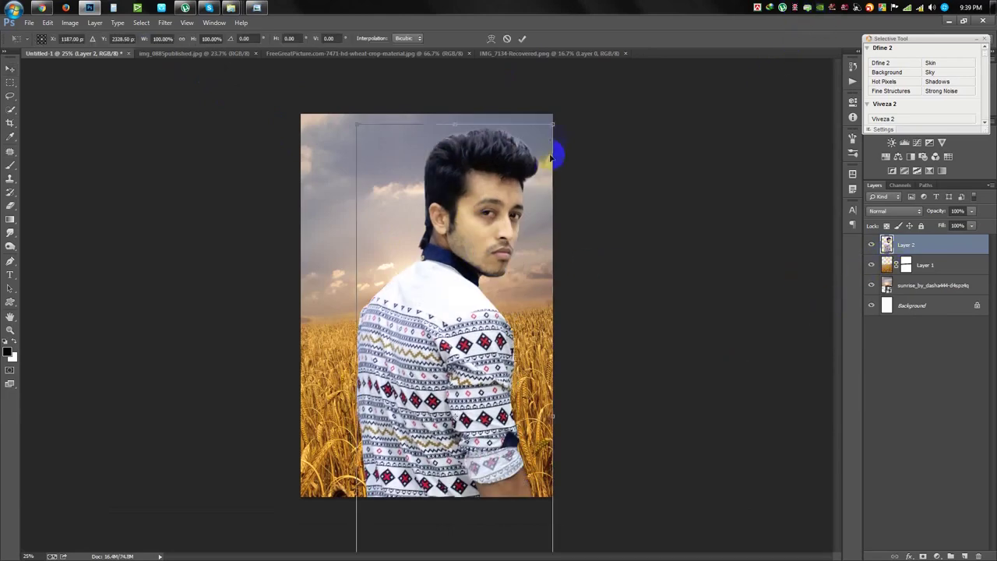
mouse_move(561, 122)
mouse_down()
mouse_move(477, 212)
mouse_move(480, 265)
mouse_move(483, 246)
mouse_up()
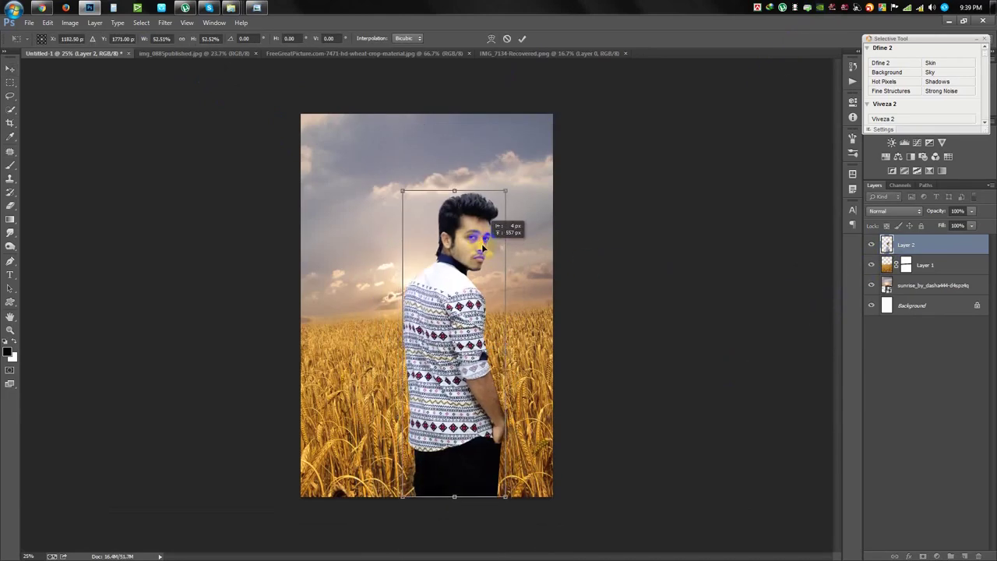
drag(404, 192, 345, 151)
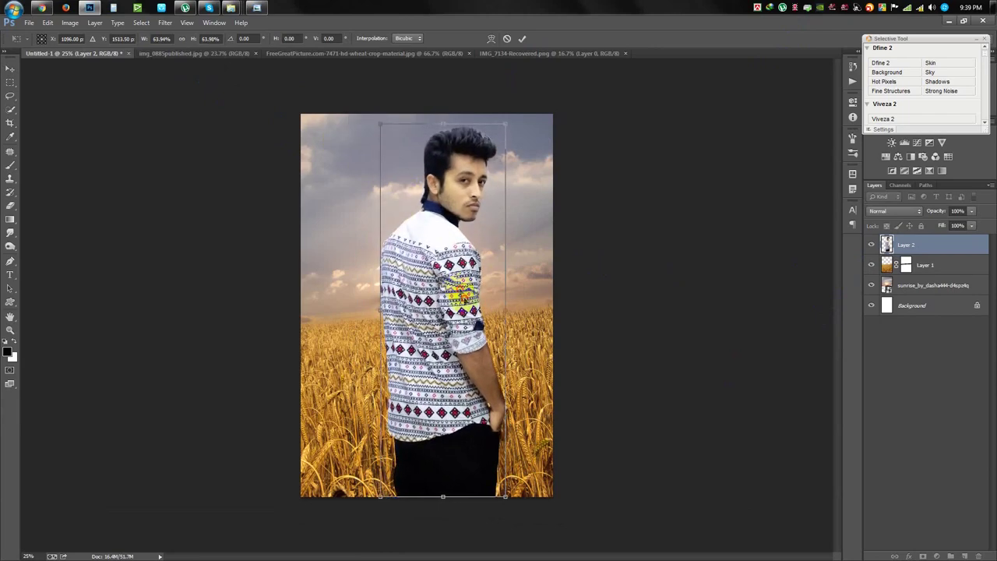
drag(568, 341, 616, 327)
drag(460, 340, 404, 337)
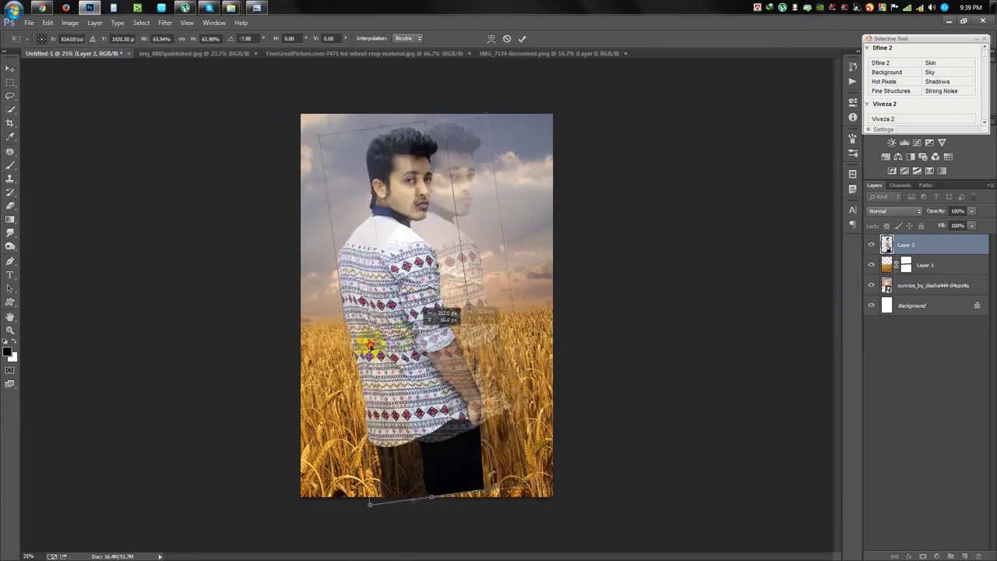
mouse_move(282, 144)
mouse_down()
mouse_move(278, 136)
mouse_move(294, 133)
mouse_up()
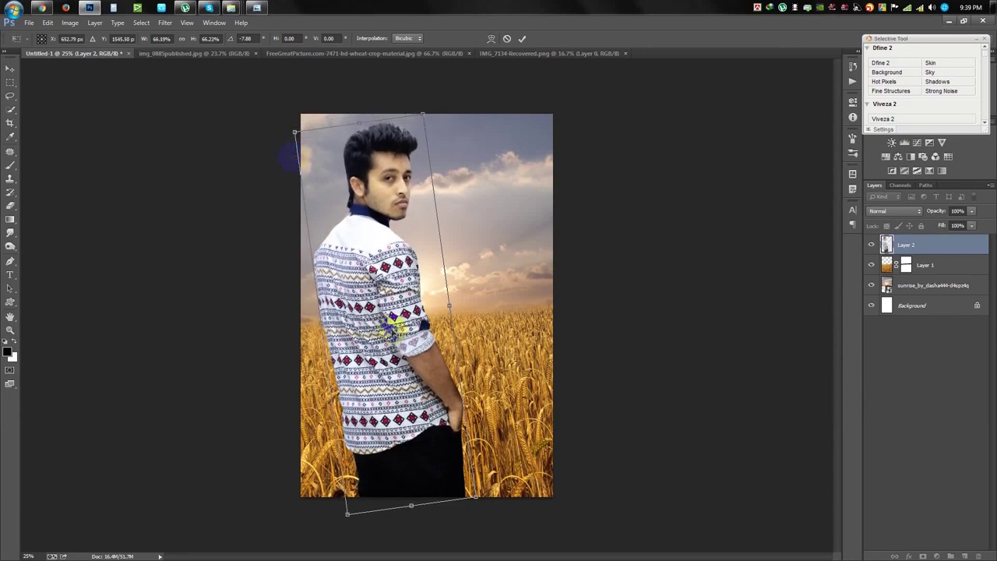
drag(476, 493, 435, 450)
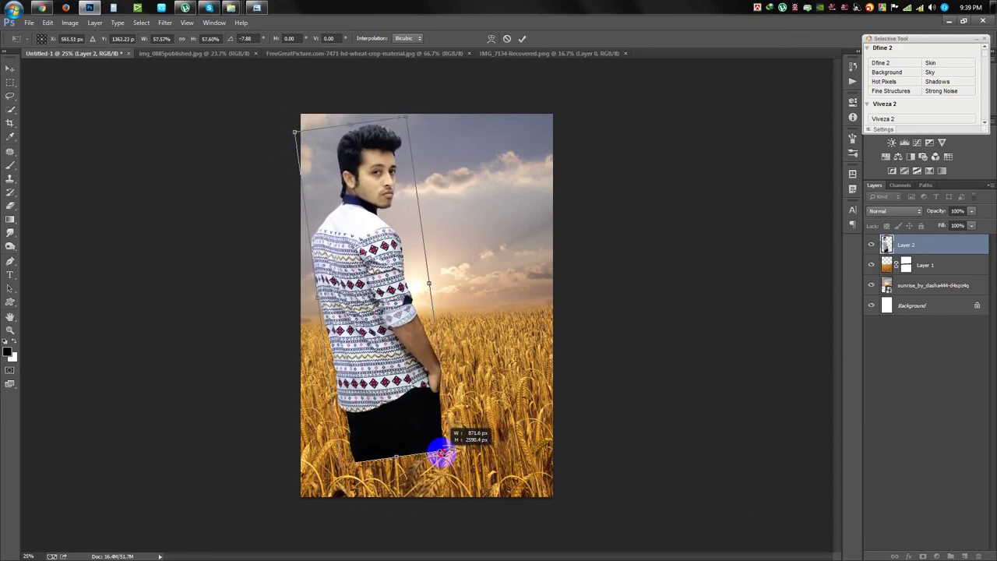
mouse_move(436, 450)
mouse_down()
mouse_move(426, 426)
mouse_move(438, 442)
mouse_up()
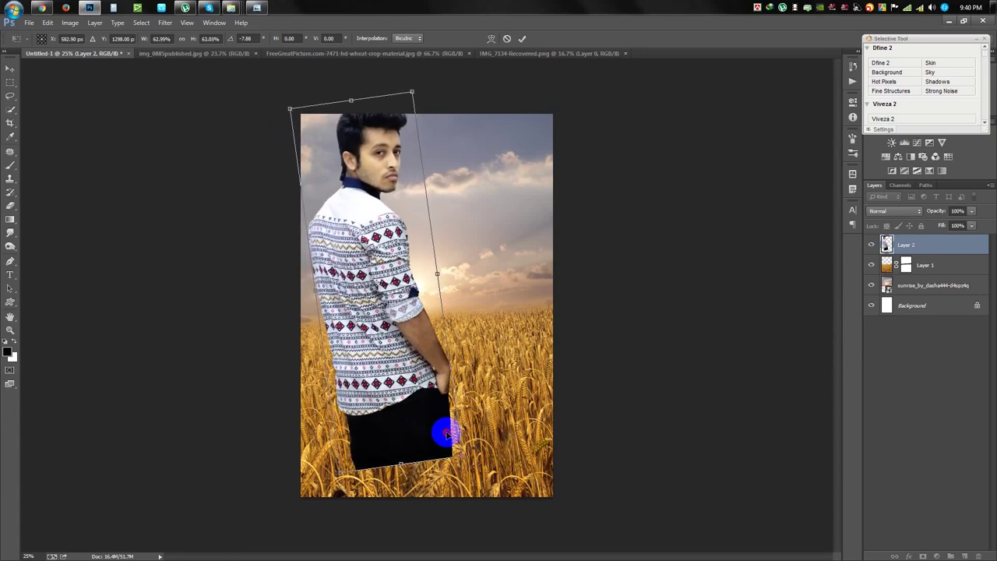
key(Return)
click(927, 285)
Nudge the sunrise sky layer slightly behind the man.
drag(511, 325, 540, 336)
drag(425, 294, 428, 300)
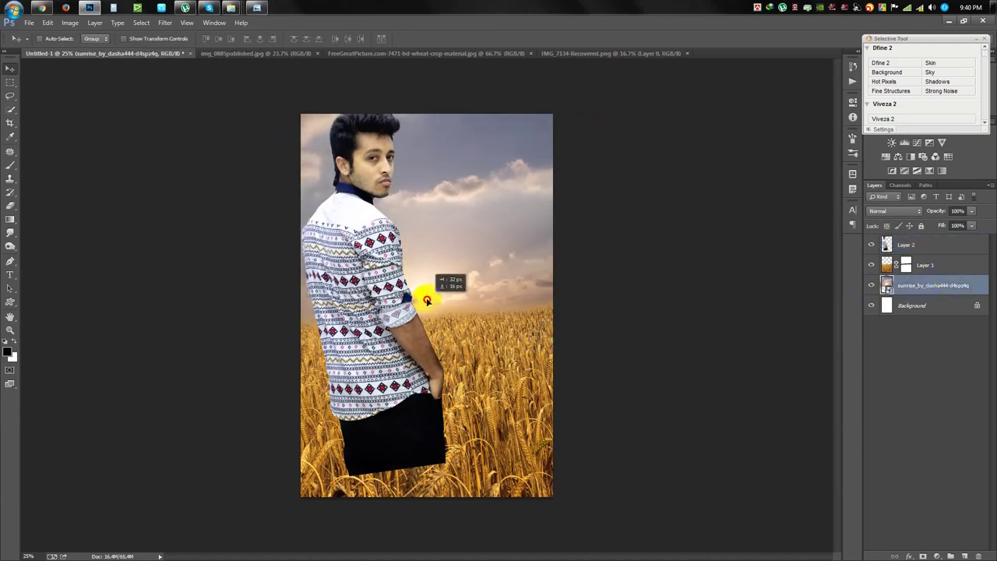
scroll(411, 455, up, 1)
scroll(439, 379, up, 1)
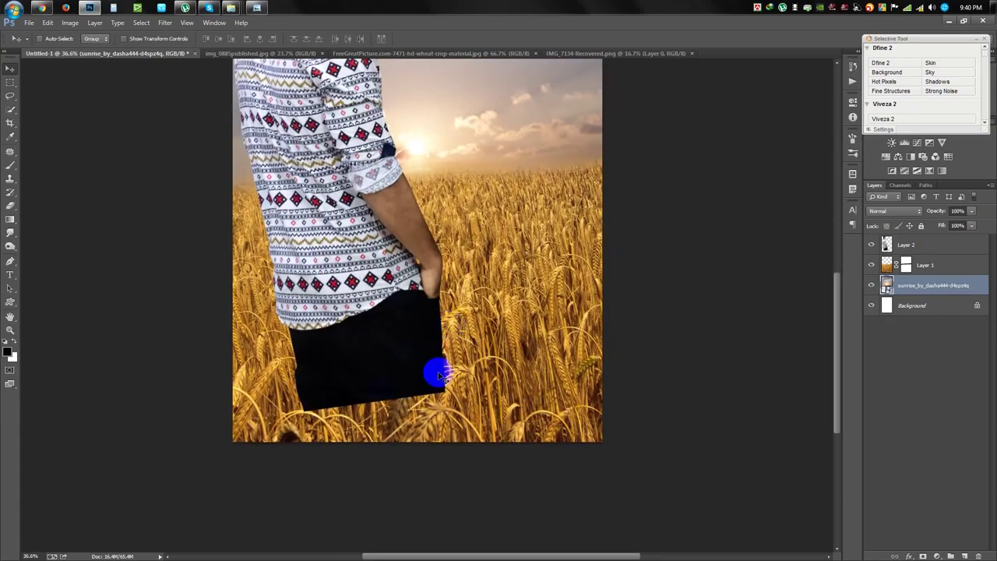
Add a white layer mask to the man's Layer 2 with the Brush tool ready.
click(911, 244)
scroll(467, 234, down, 2)
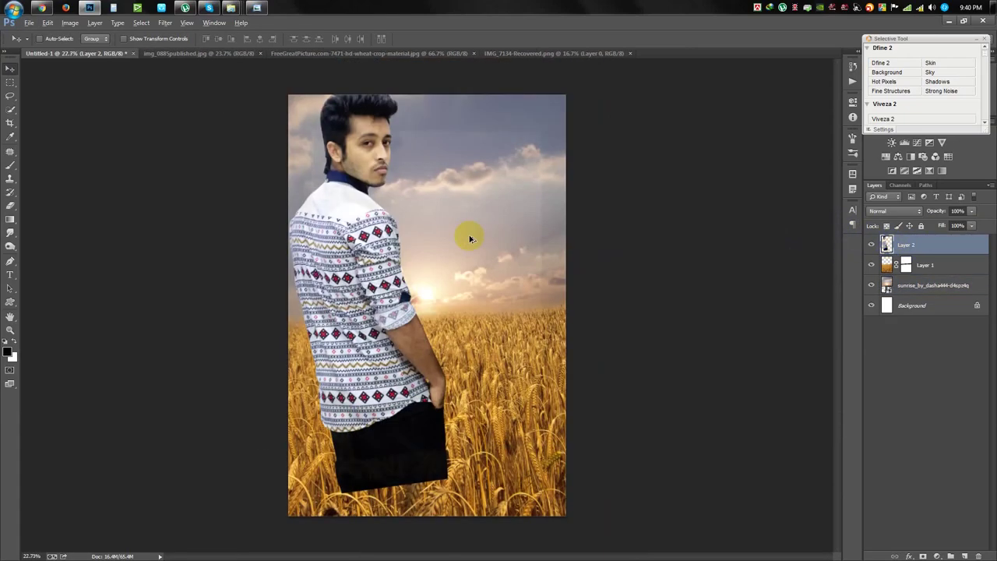
scroll(463, 311, up, 1)
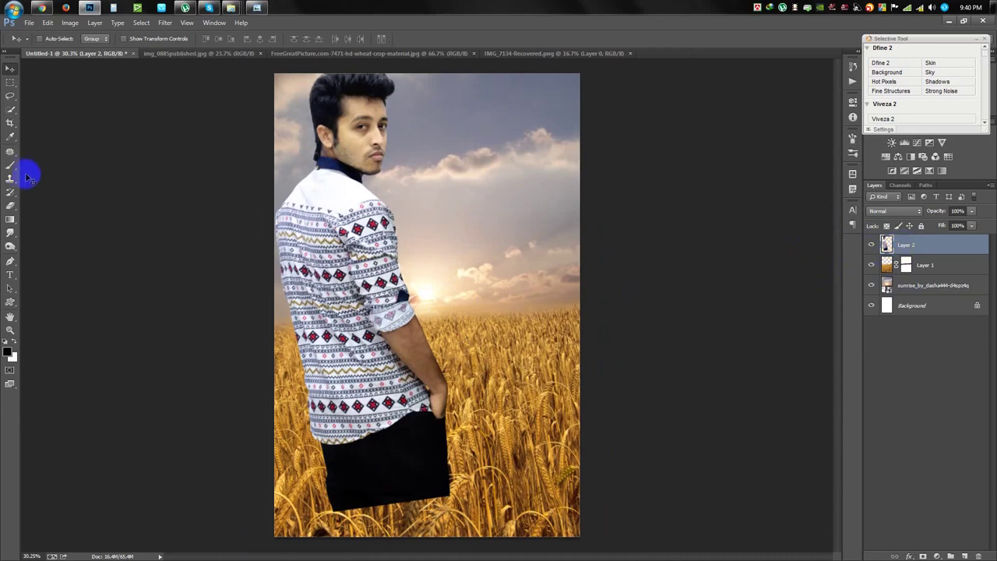
key(b)
click(923, 554)
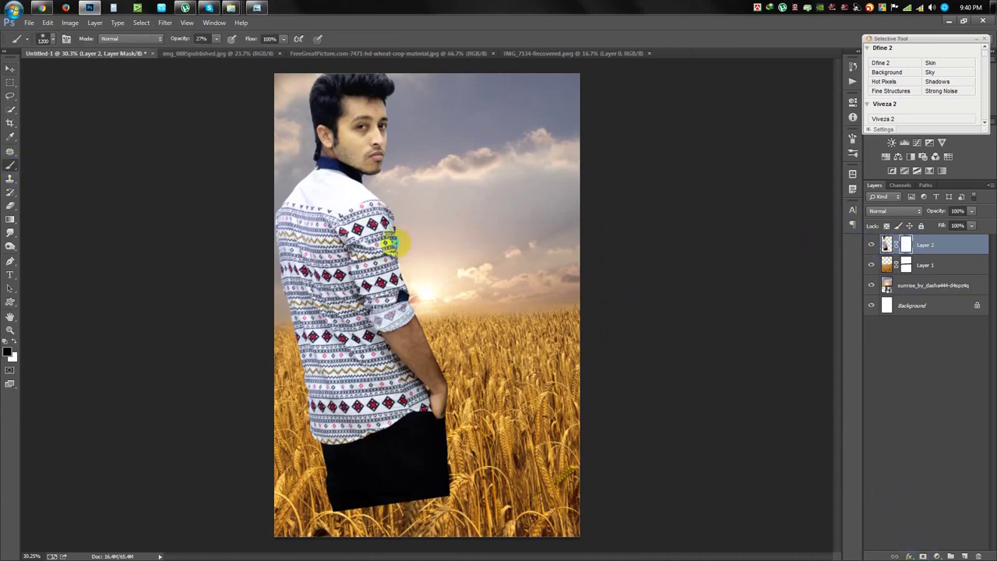
Paint black on Layer 2's mask with a 400 px soft brush to hide the lower trousers in wheat.
right_click(395, 242)
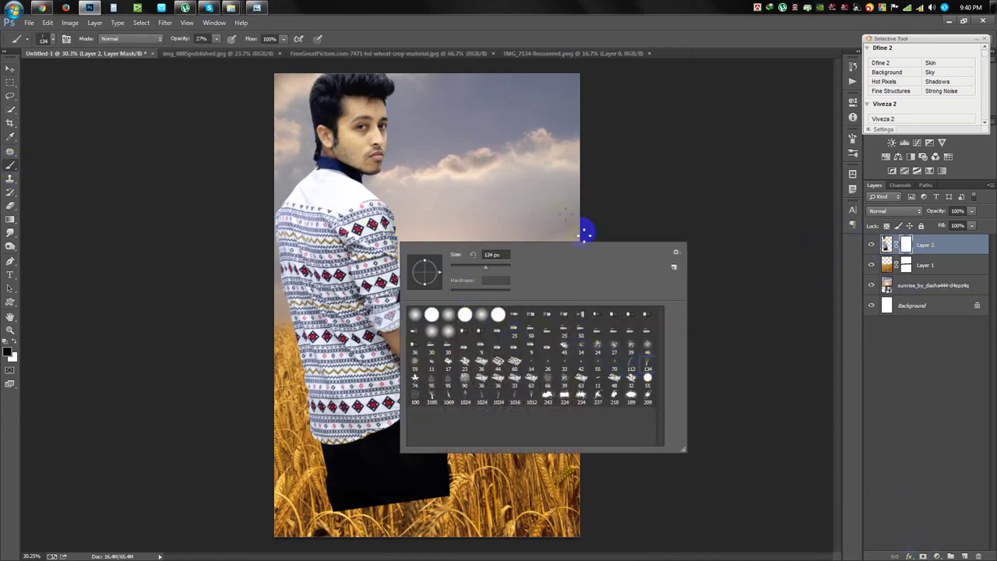
click(474, 41)
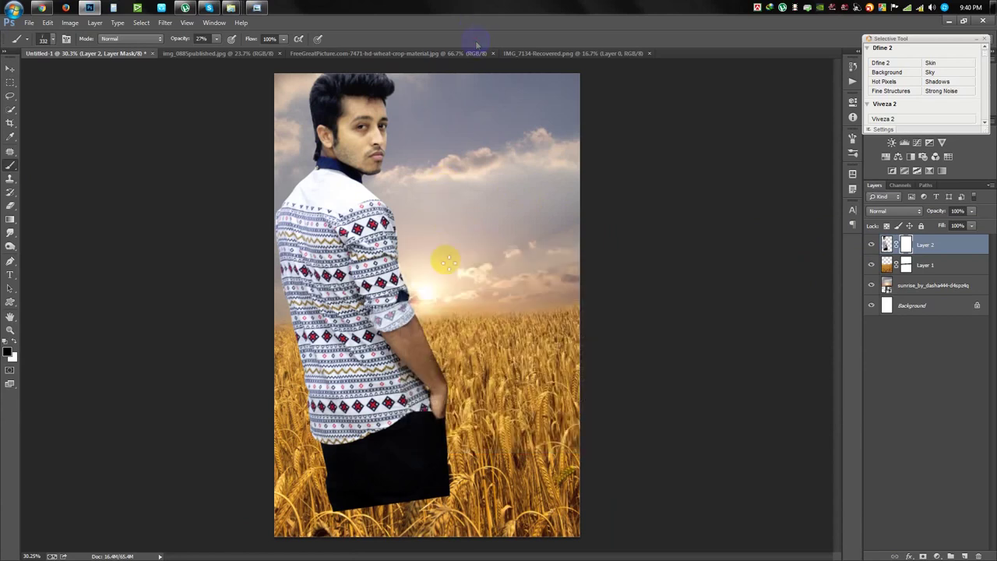
drag(411, 516, 460, 487)
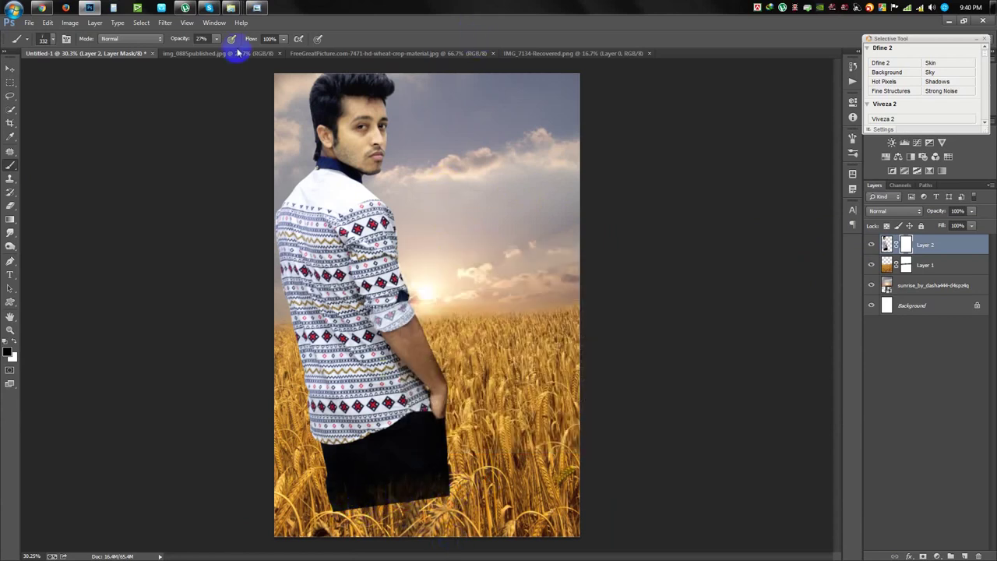
key(])
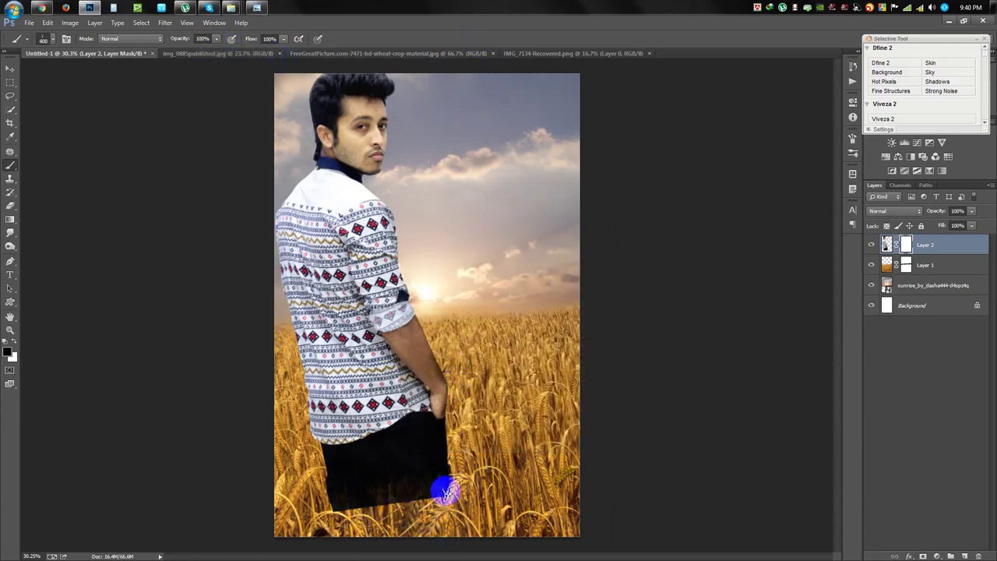
drag(462, 488, 389, 529)
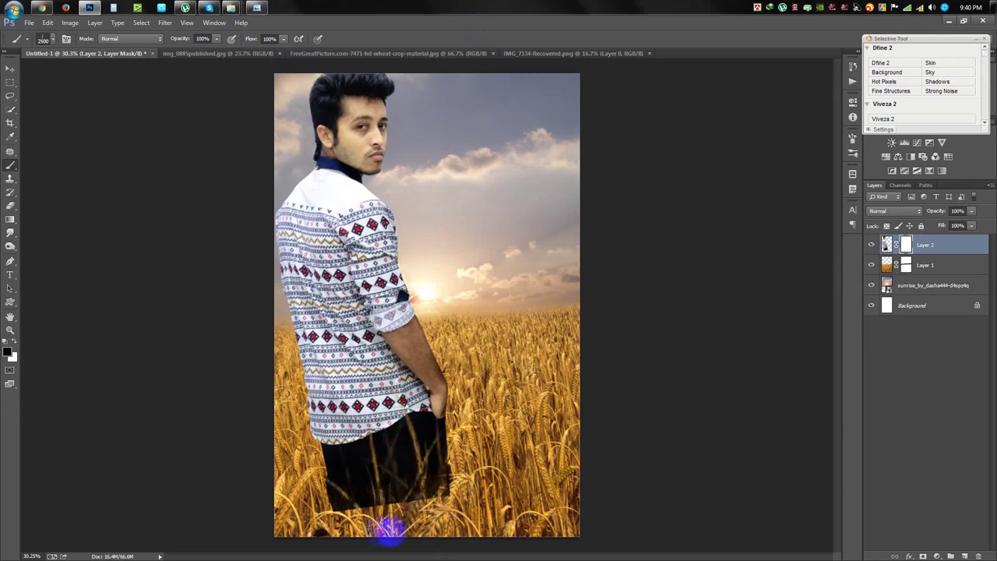
key(ctrl+z)
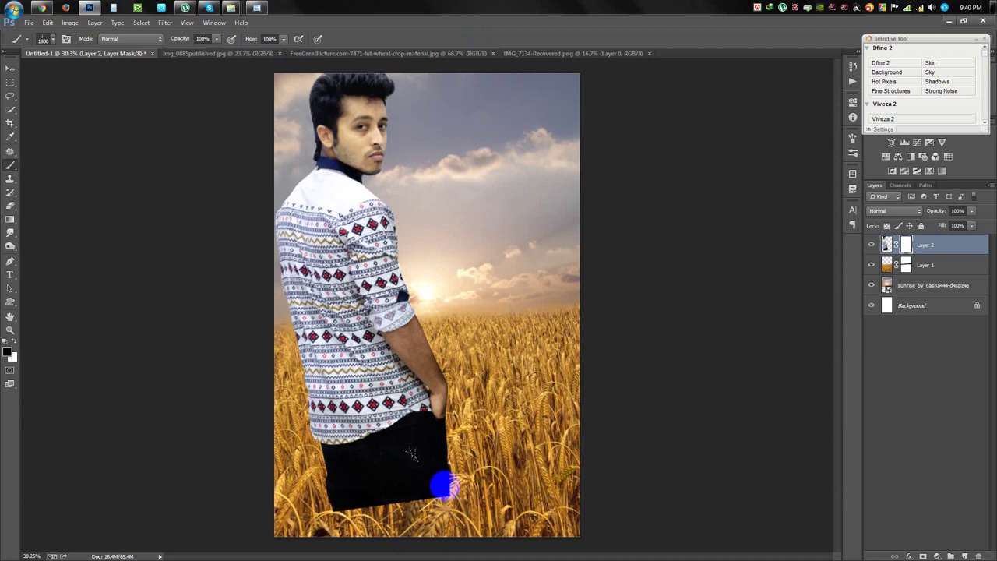
drag(440, 479, 323, 527)
click(432, 528)
drag(432, 528, 451, 514)
mouse_move(426, 471)
mouse_down()
mouse_move(370, 504)
mouse_move(479, 505)
mouse_move(454, 517)
mouse_move(312, 523)
mouse_move(450, 483)
mouse_up()
mouse_move(383, 484)
mouse_down()
mouse_move(350, 489)
mouse_move(329, 503)
mouse_move(334, 516)
mouse_up()
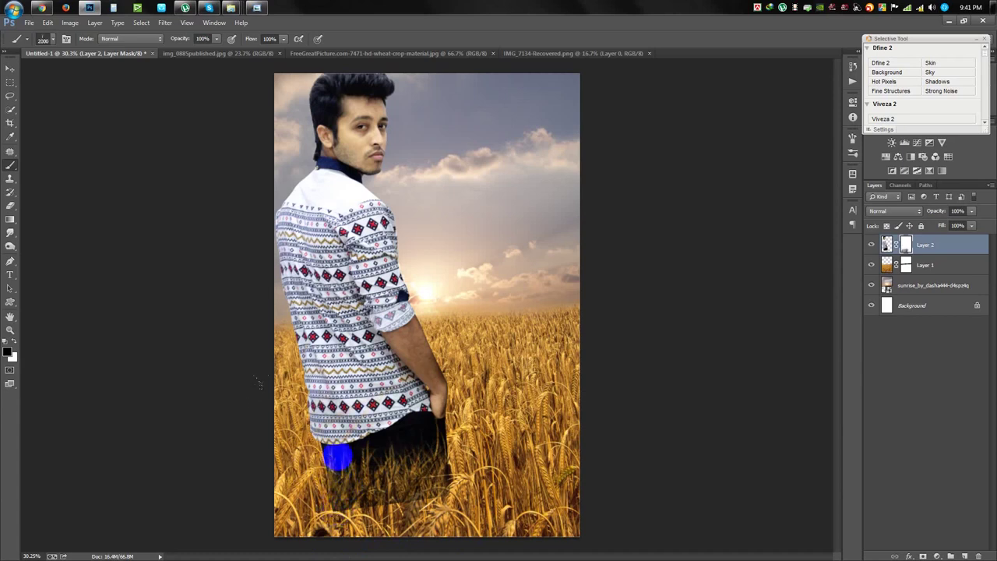
mouse_move(334, 452)
mouse_down()
mouse_move(356, 485)
mouse_move(436, 516)
mouse_up()
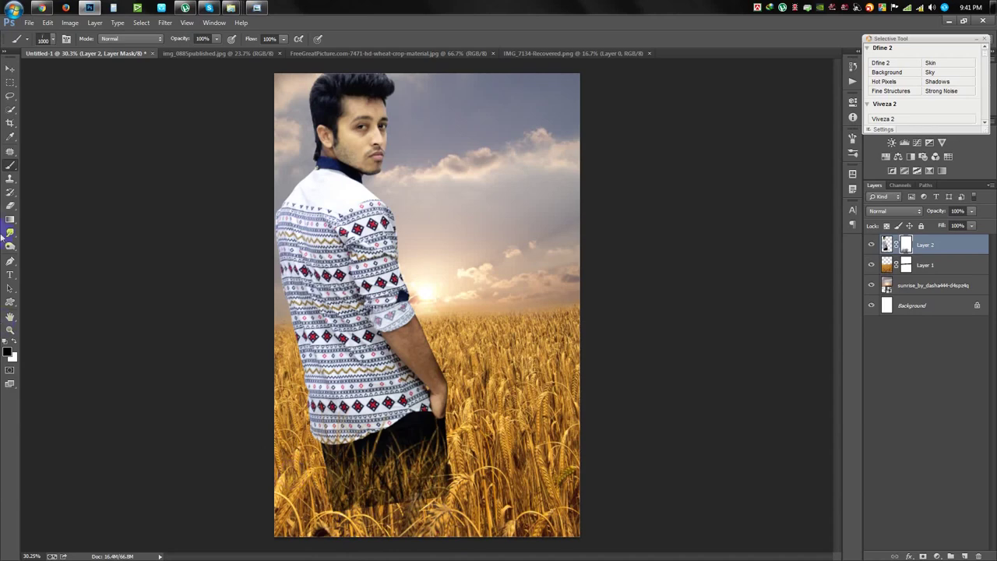
Switch to a softer brush preset and mask more of the man's lower body into the wheat.
right_click(10, 167)
right_click(337, 180)
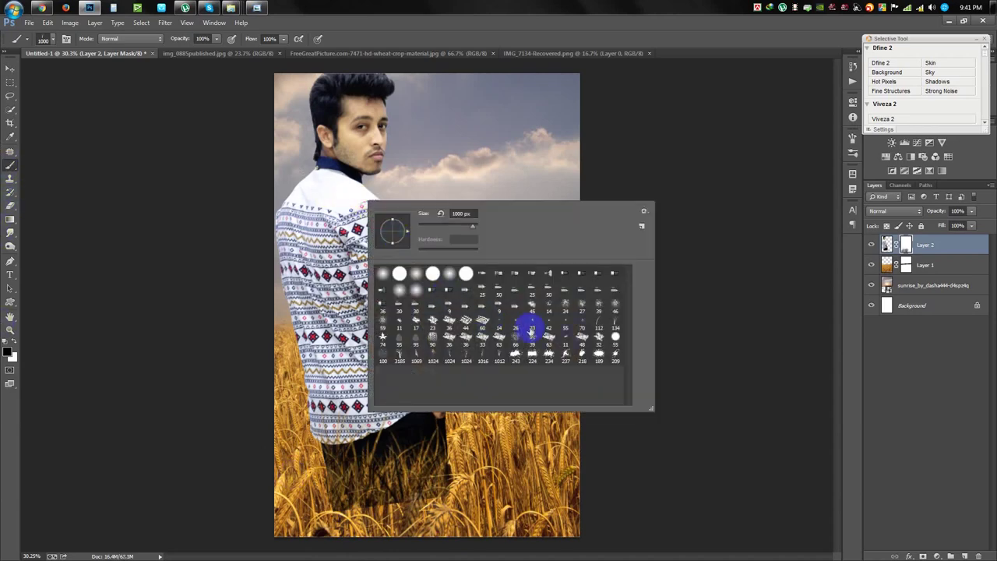
click(440, 43)
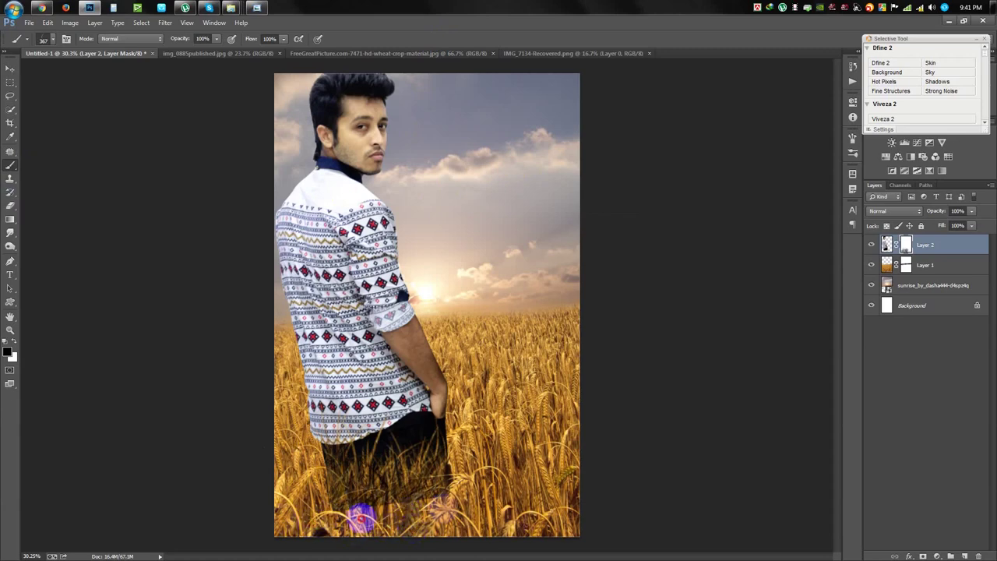
scroll(405, 519, up, 1)
drag(456, 486, 429, 350)
right_click(429, 350)
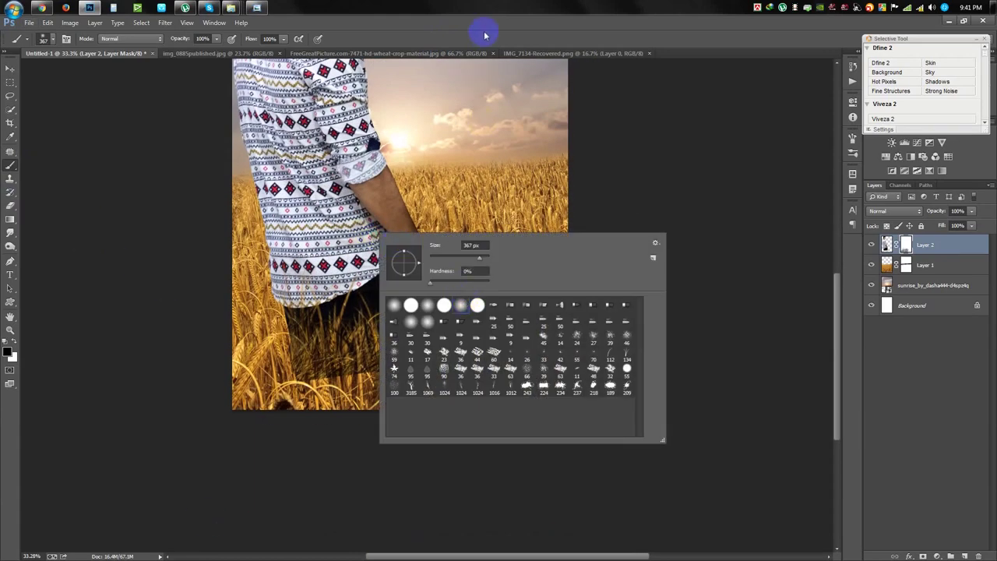
click(484, 35)
mouse_move(457, 350)
mouse_down()
mouse_move(439, 369)
mouse_move(286, 424)
mouse_up()
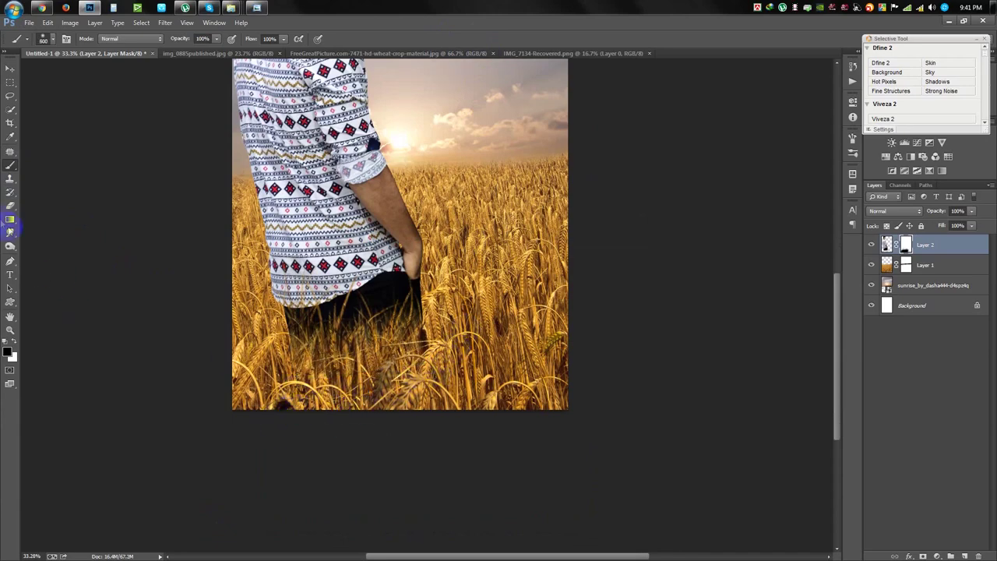
scroll(67, 278, down, 1)
scroll(67, 278, down, 1)
click(10, 68)
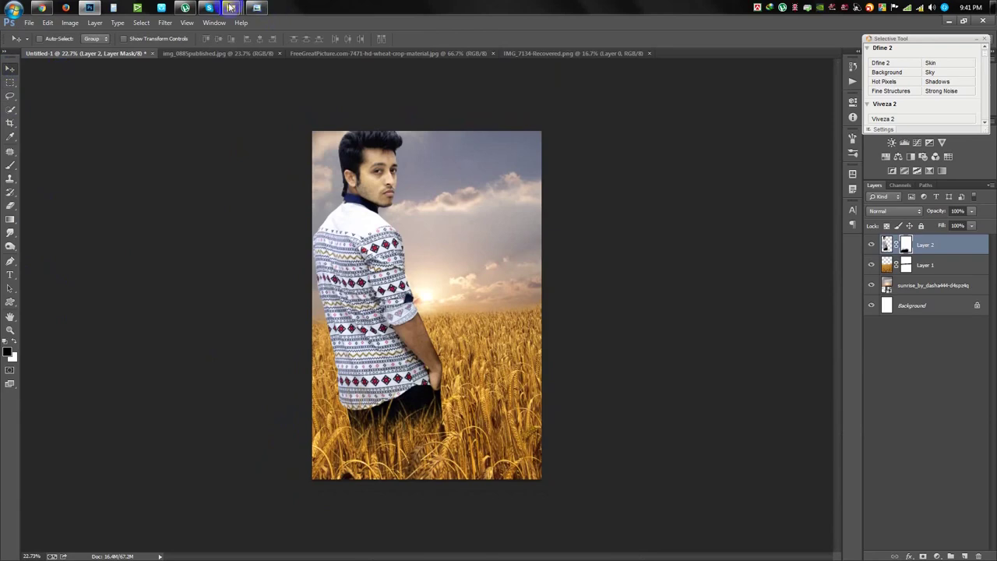
In the wheat stalks image, invert its colours and select the background with Color Range.
mouse_move(90, 7)
click(534, 53)
click(468, 53)
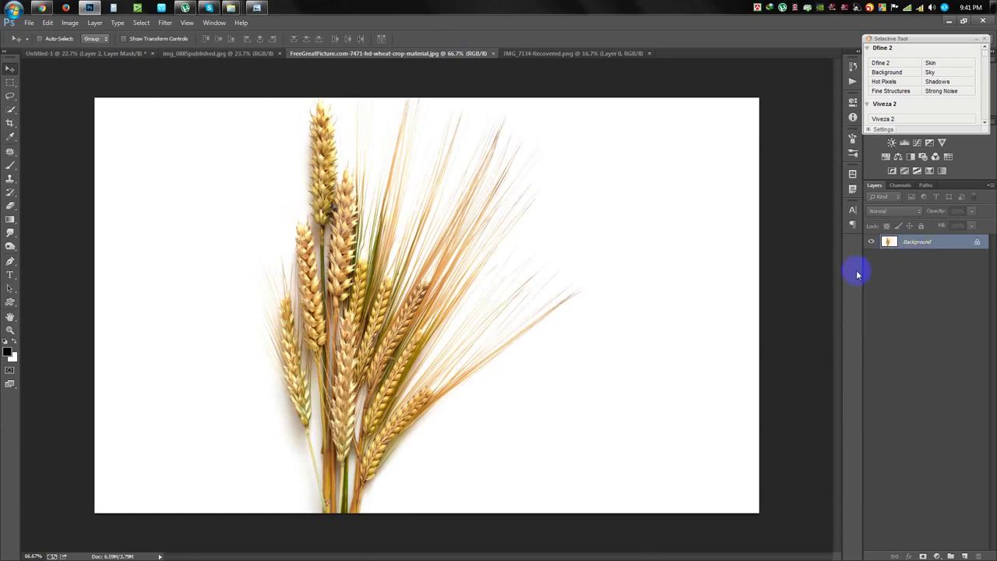
key(ctrl+i)
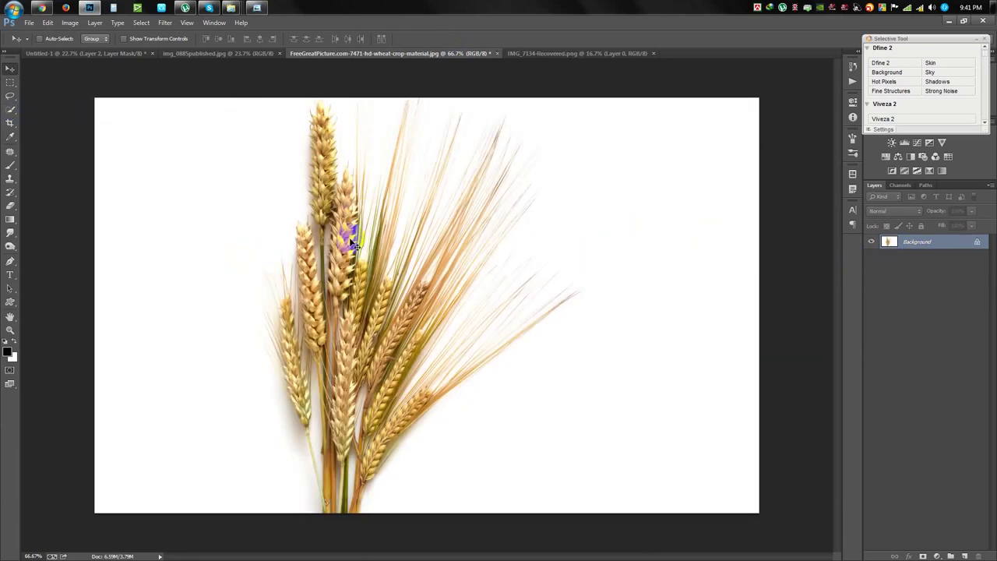
click(142, 23)
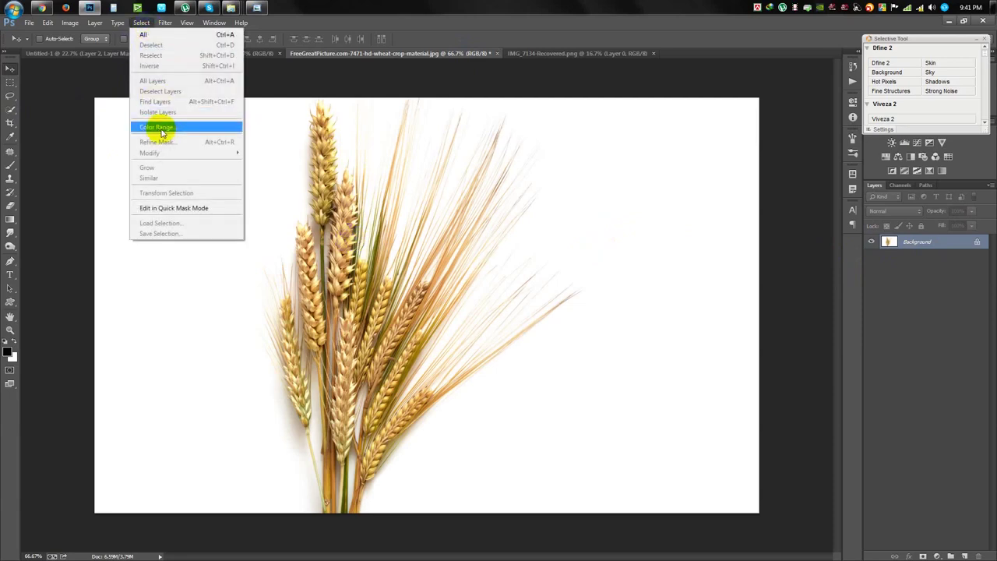
click(157, 128)
drag(600, 114, 702, 79)
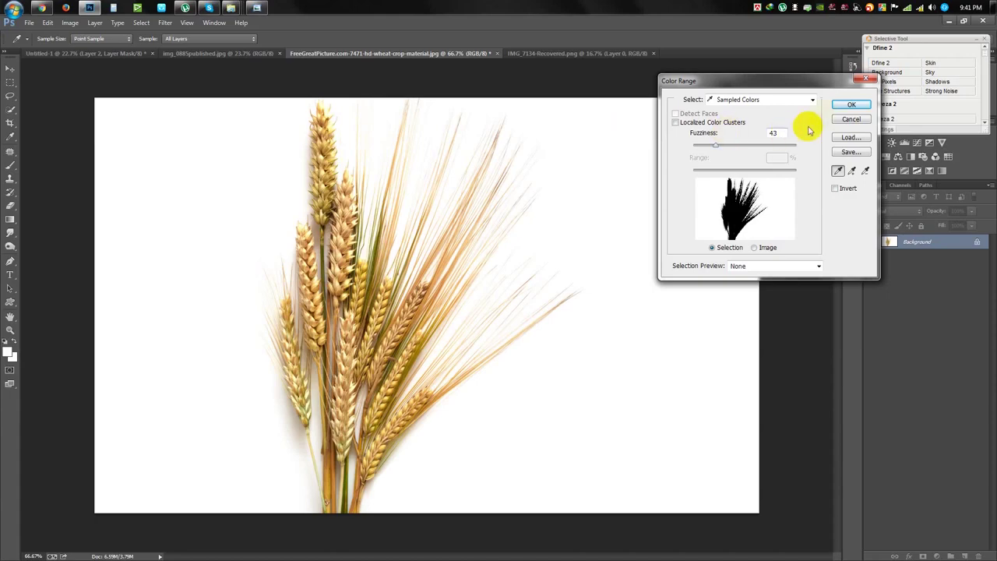
click(849, 105)
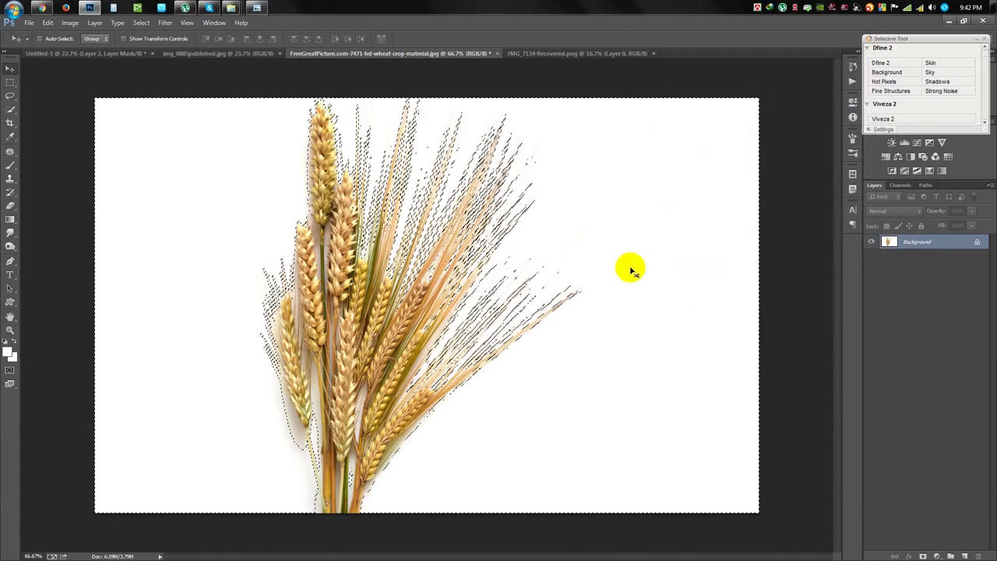
Invert the selection, mask away the white background, and drag the wheat toward the document tabs.
click(141, 22)
click(152, 67)
click(923, 555)
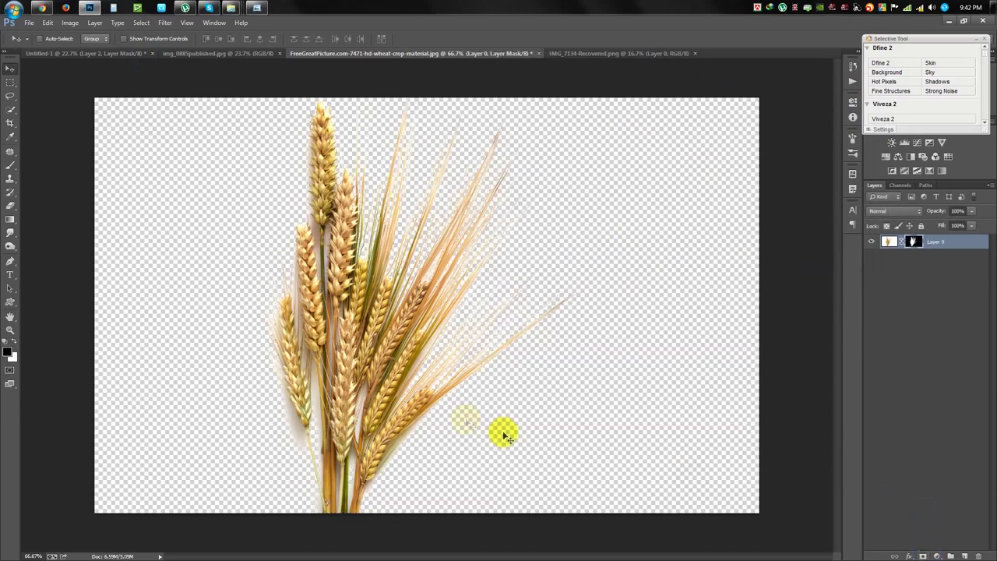
drag(503, 435, 397, 401)
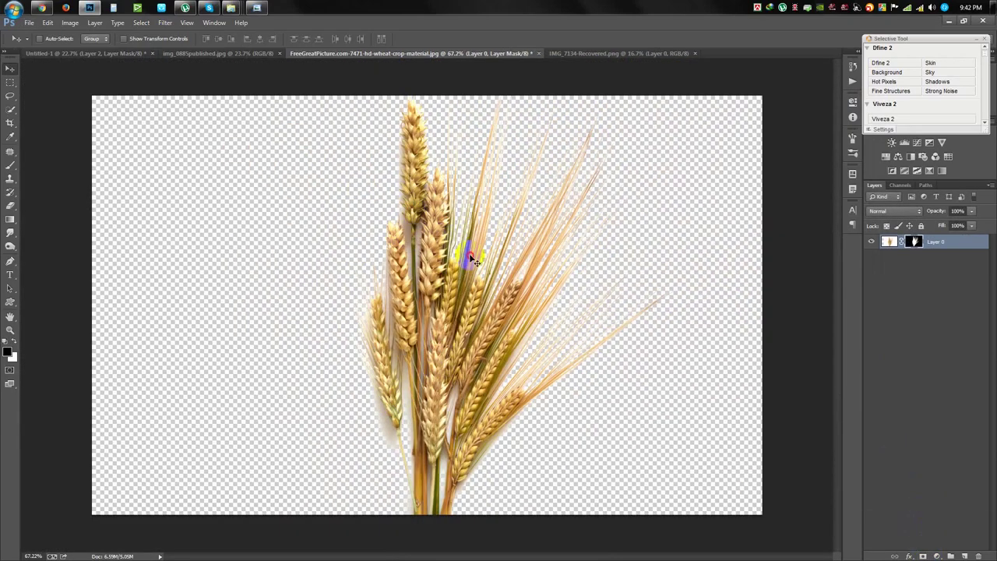
drag(469, 253, 245, 54)
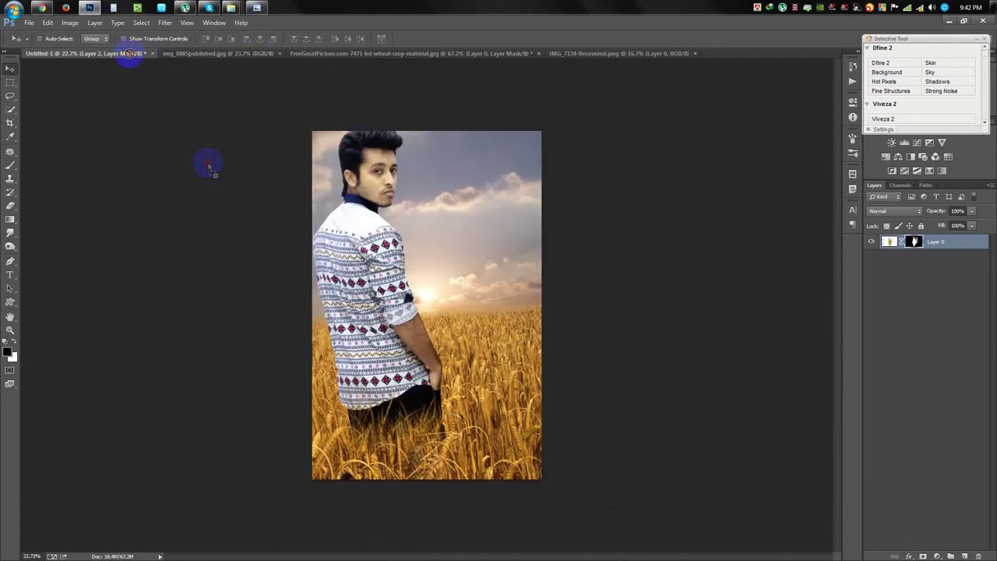
Place the isolated wheat bundle into Untitled-1 as Layer 3 and open its blending options.
drag(131, 53, 367, 411)
scroll(356, 439, up, 3)
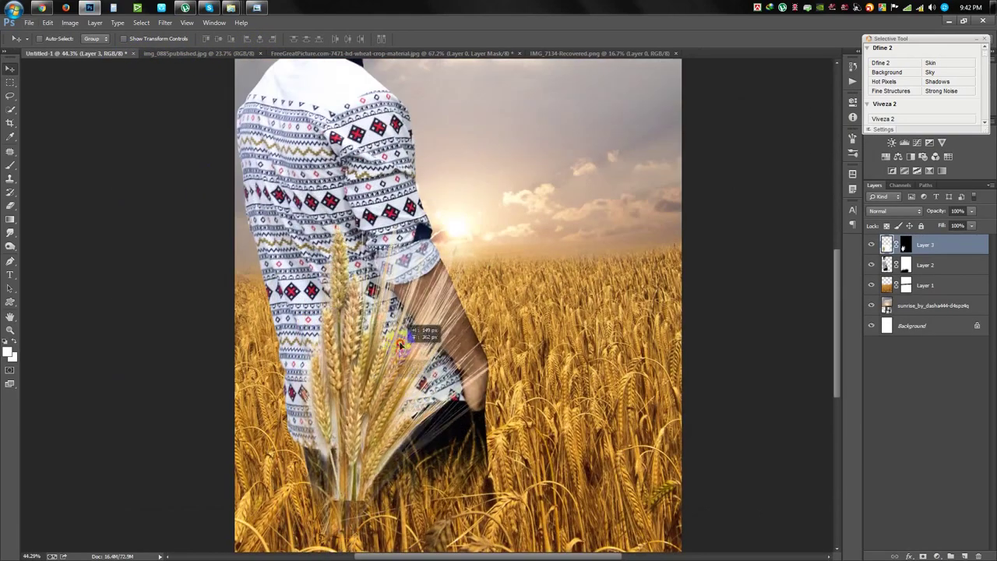
scroll(405, 350, up, 2)
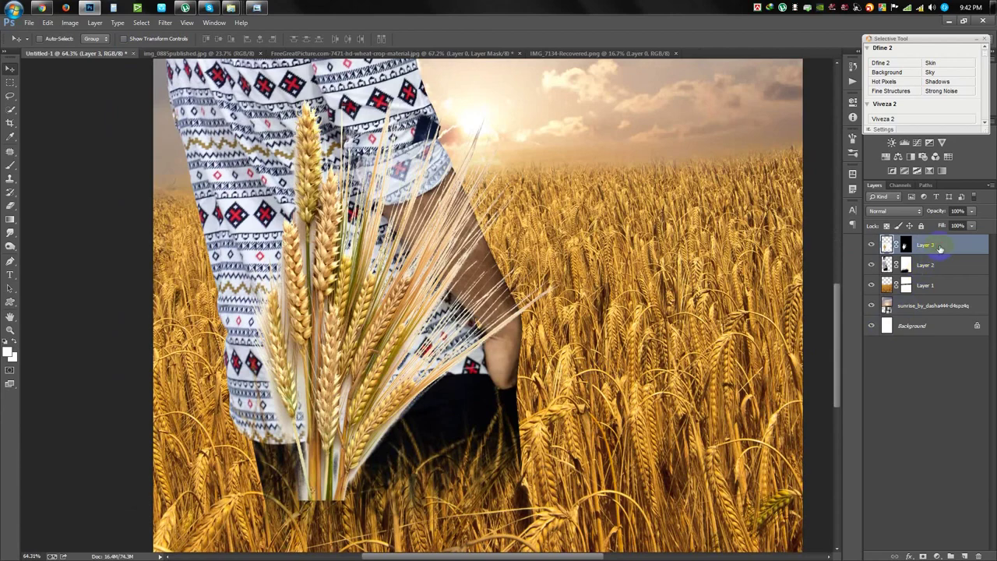
double_click(940, 248)
drag(828, 87, 550, 84)
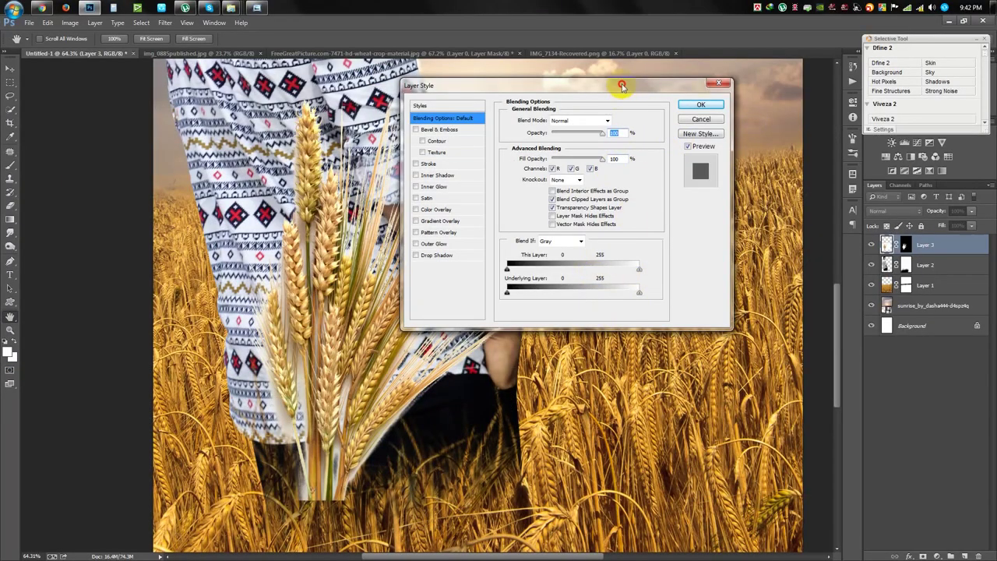
Split the This Layer white Blend If slider so the wheat's bright tones fade softly.
drag(622, 85, 715, 83)
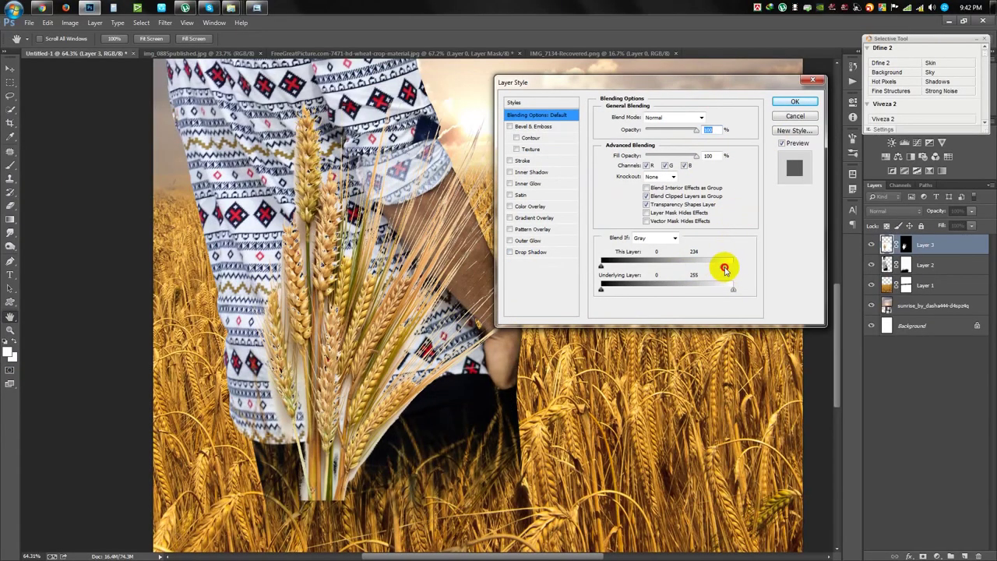
drag(726, 269, 733, 267)
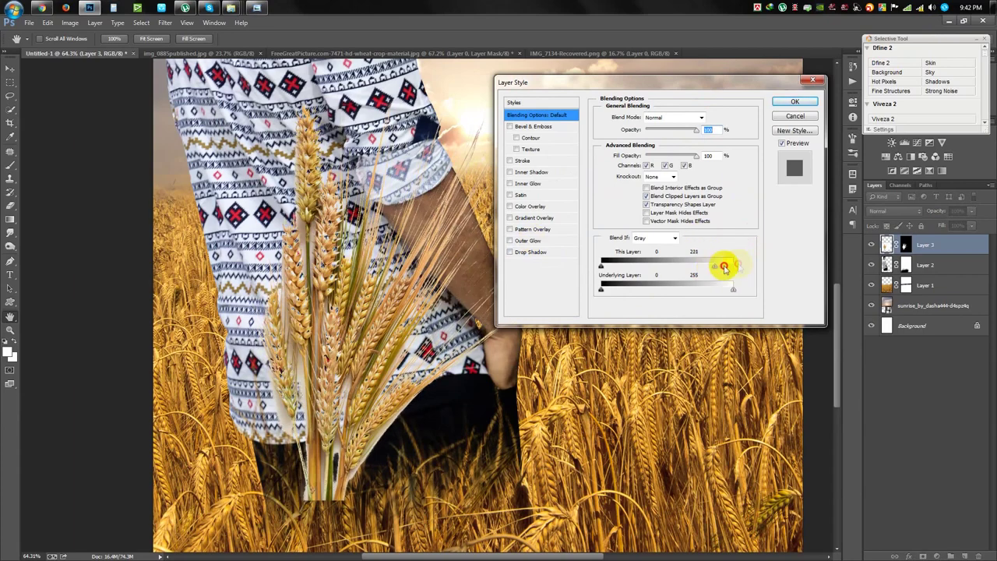
mouse_move(730, 269)
mouse_down()
mouse_move(659, 272)
mouse_move(733, 271)
mouse_move(708, 272)
mouse_move(721, 269)
mouse_up()
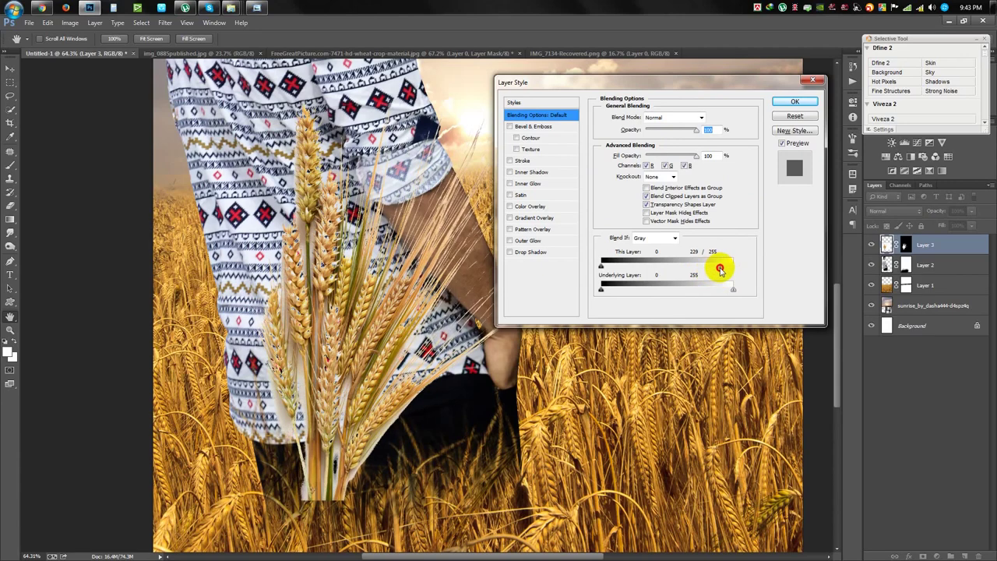
mouse_move(718, 270)
mouse_down()
mouse_move(734, 267)
mouse_move(684, 274)
mouse_up()
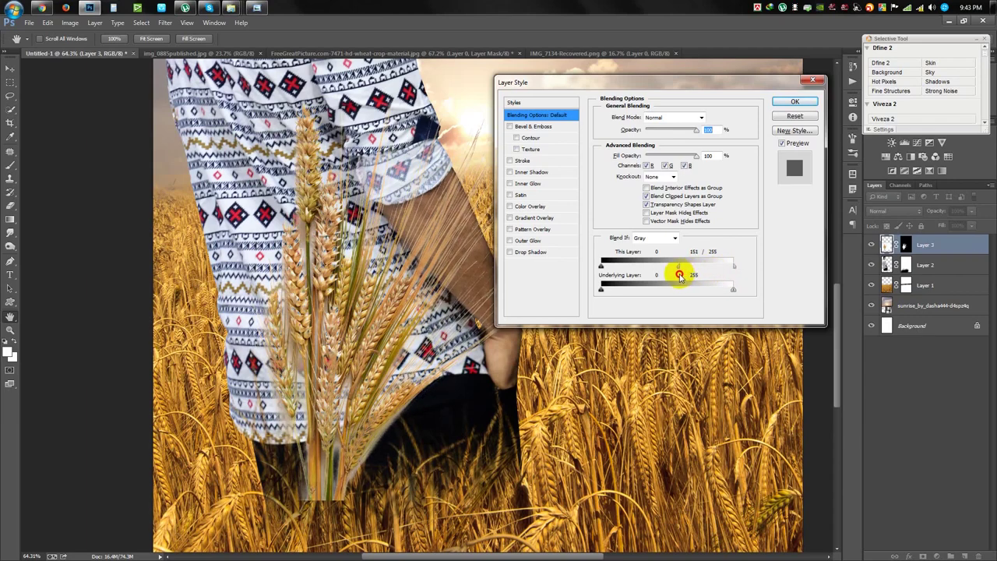
click(794, 101)
Move the wheat bundle lower in front of the man.
key(ctrl+0)
key(v)
mouse_move(411, 352)
mouse_down()
mouse_move(347, 488)
mouse_move(340, 473)
mouse_move(530, 413)
mouse_move(497, 507)
mouse_move(523, 516)
mouse_move(410, 483)
mouse_move(407, 475)
mouse_move(445, 460)
mouse_up()
key(ctrl+t)
Rotate the wheat bundle and set it low in the foreground, committing the transform.
drag(561, 483, 444, 472)
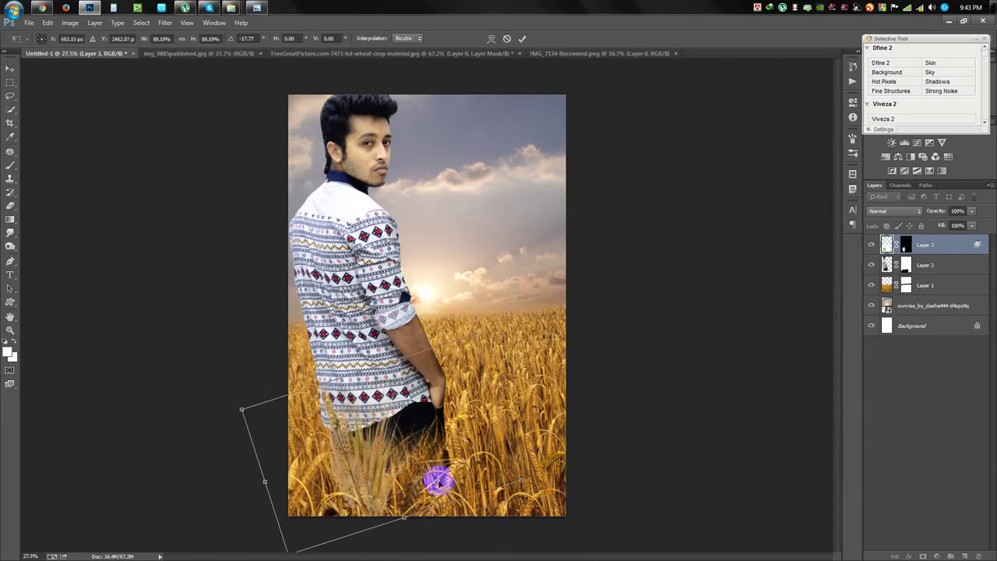
key(Return)
scroll(429, 465, up, 4)
drag(388, 499, 329, 354)
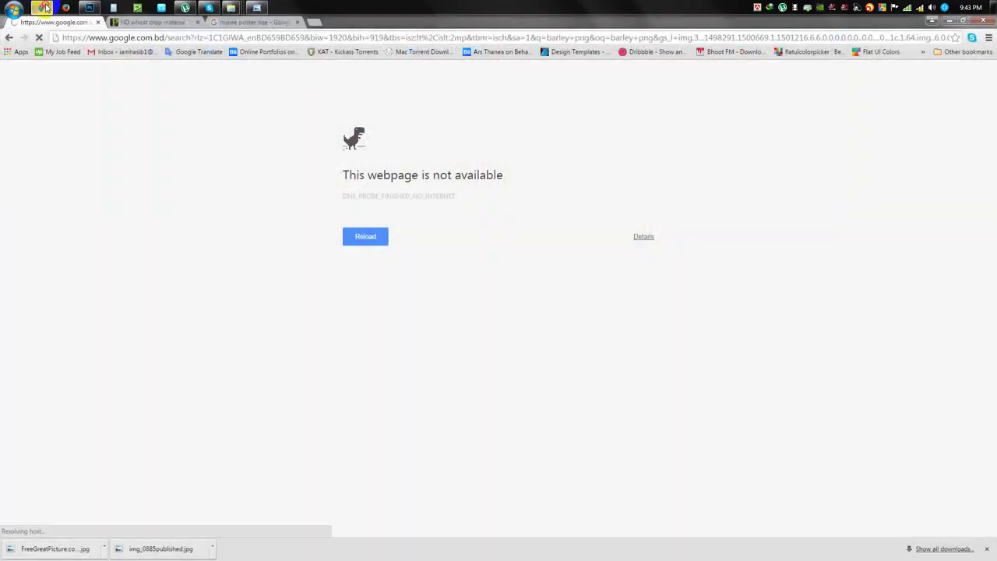
click(325, 351)
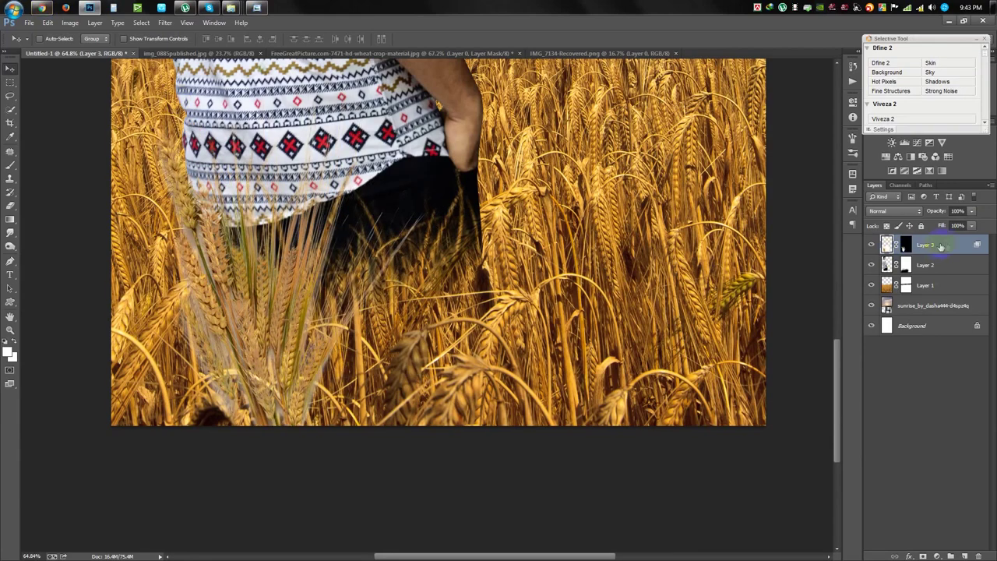
Convert Layer 3 to a smart object.
right_click(940, 246)
click(877, 261)
click(68, 23)
right_click(911, 246)
Rasterize Layer 3 and apply Levels with inputs 29, 1.39, 222 plus a Red channel tweak.
click(837, 291)
click(69, 22)
click(207, 60)
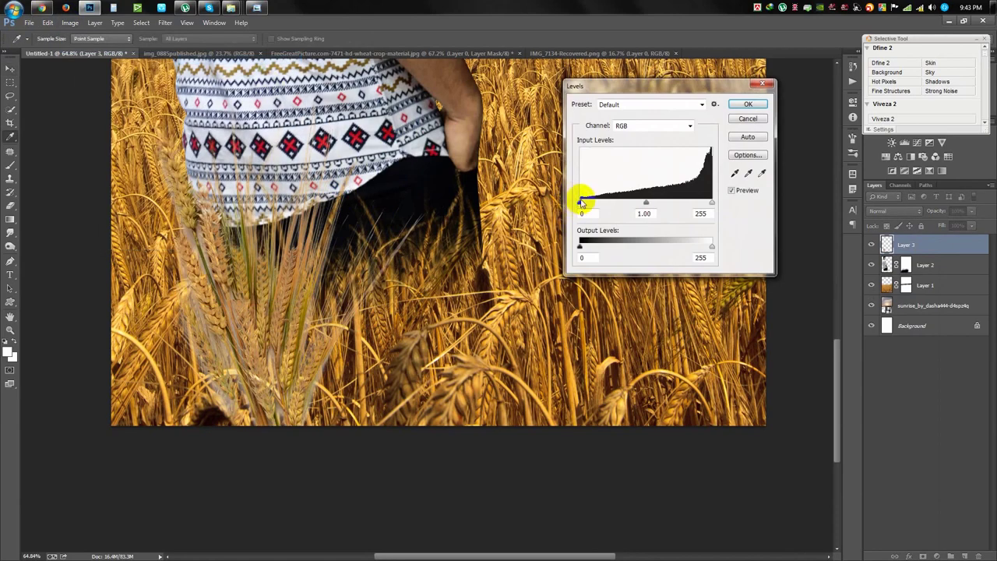
drag(601, 206, 596, 209)
drag(711, 204, 637, 206)
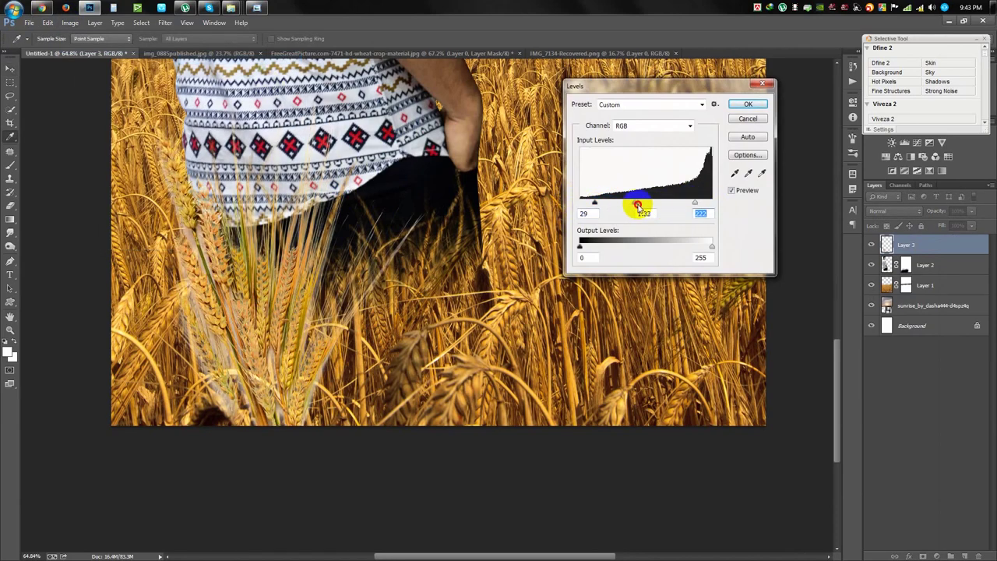
click(632, 145)
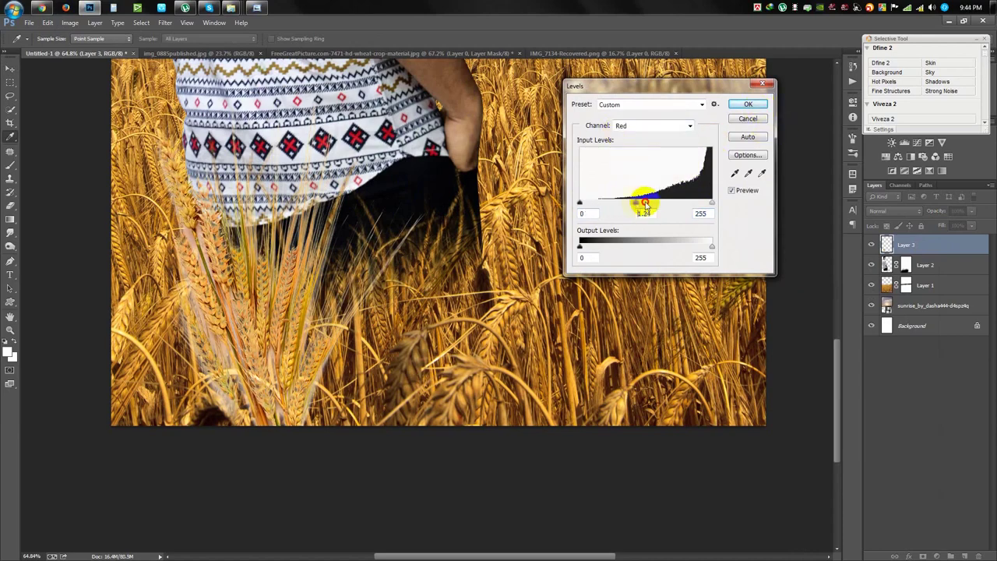
click(744, 106)
scroll(445, 263, down, 5)
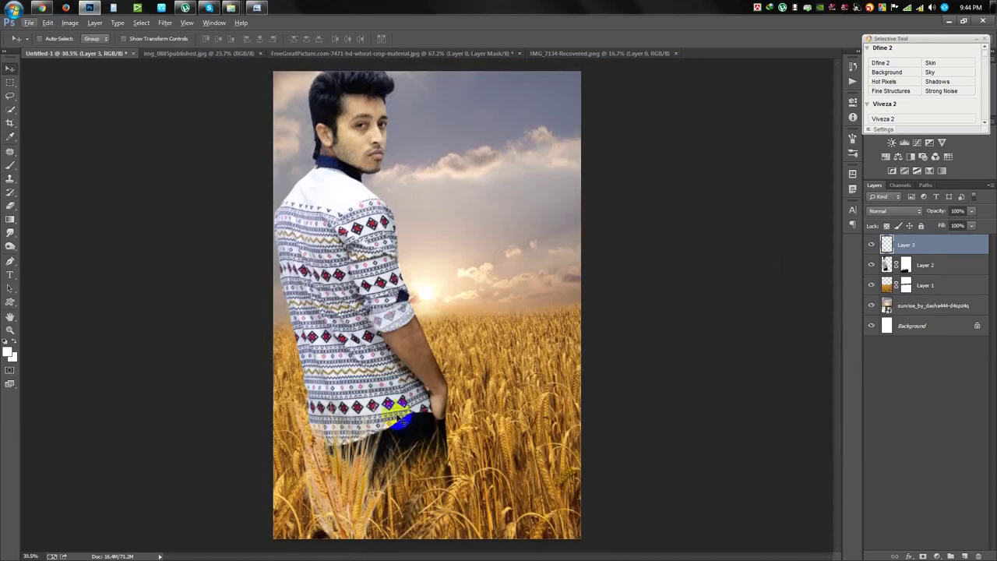
Rotate and reposition the wheat bundle, then shrink and rotate a duplicate copy.
key(ctrl+t)
drag(445, 462, 324, 504)
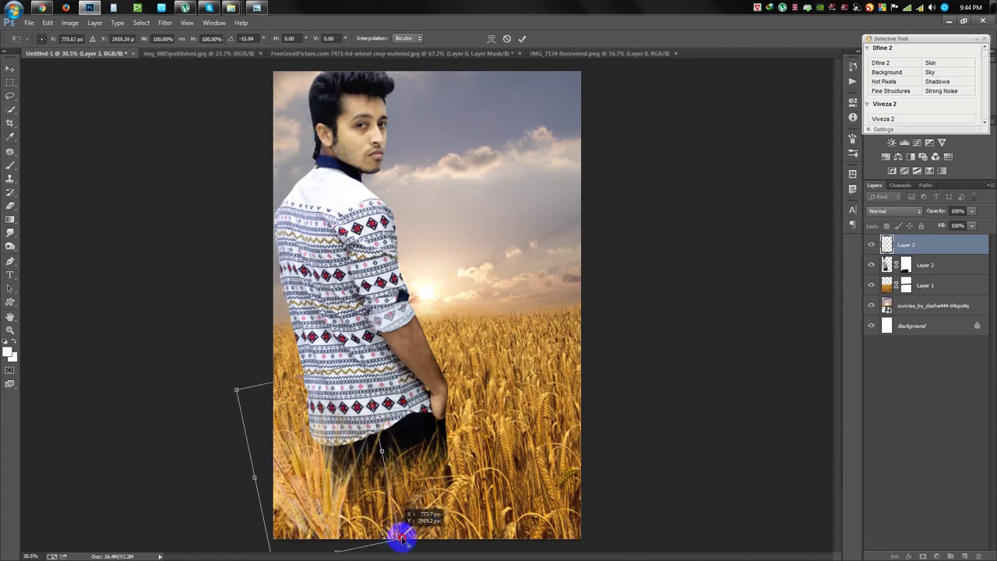
mouse_move(397, 536)
mouse_down()
mouse_move(429, 548)
mouse_move(371, 517)
mouse_move(345, 525)
mouse_move(405, 496)
mouse_up()
key(Return)
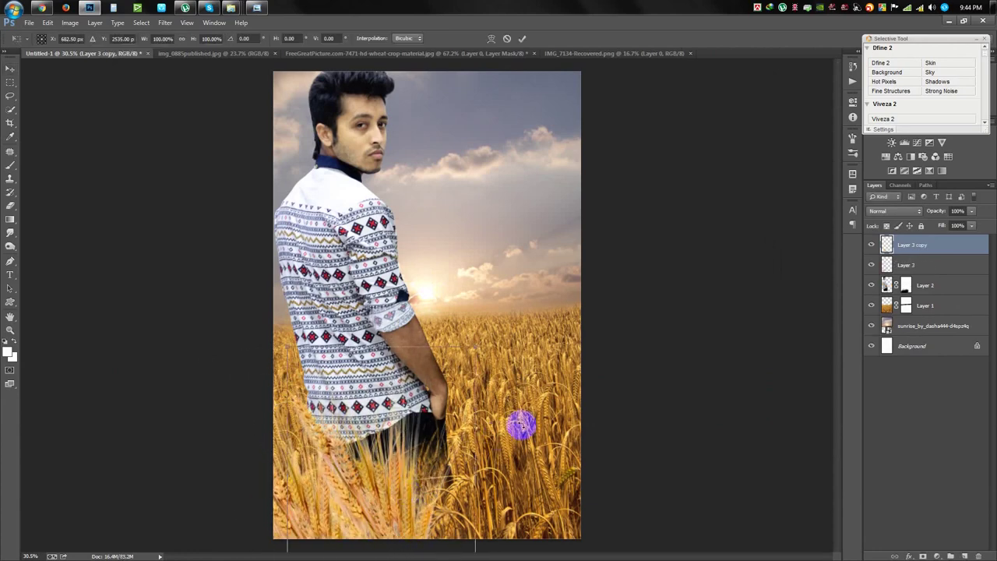
mouse_move(521, 425)
mouse_down()
mouse_move(490, 413)
mouse_move(504, 500)
mouse_up()
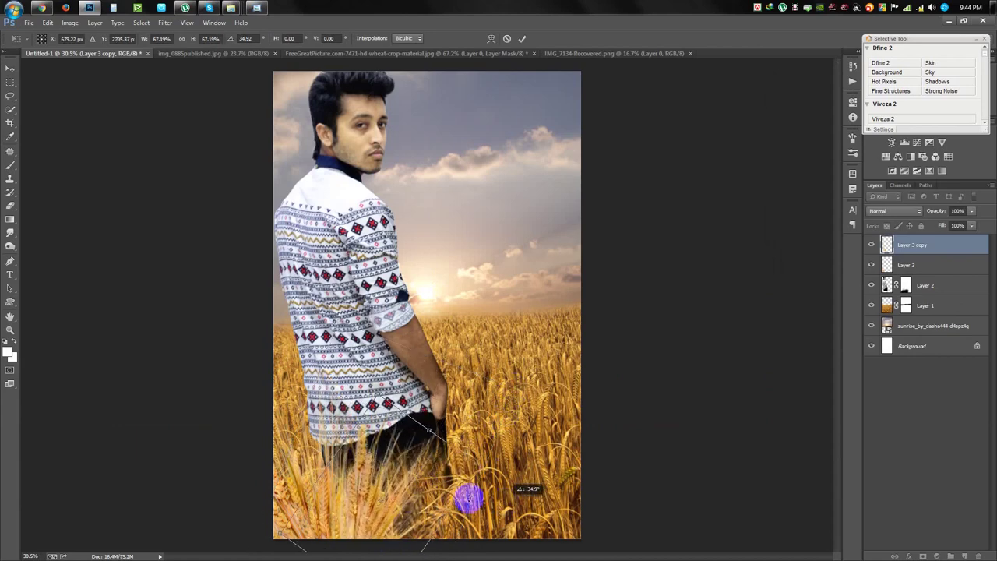
drag(428, 430, 385, 481)
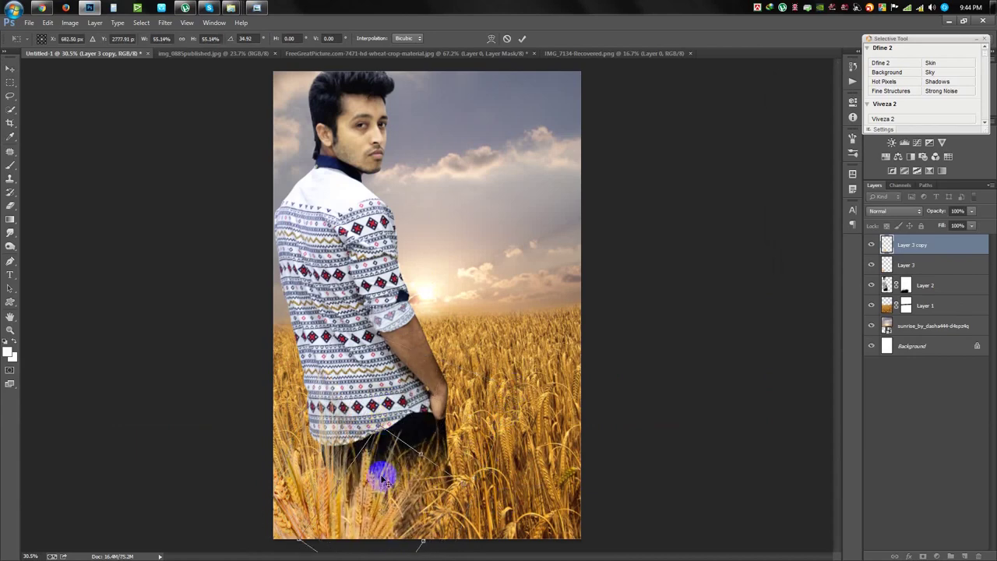
key(Return)
Make another wheat copy, flip it horizontally, and move it left and lower.
key(ctrl+alt+t)
right_click(467, 477)
click(494, 464)
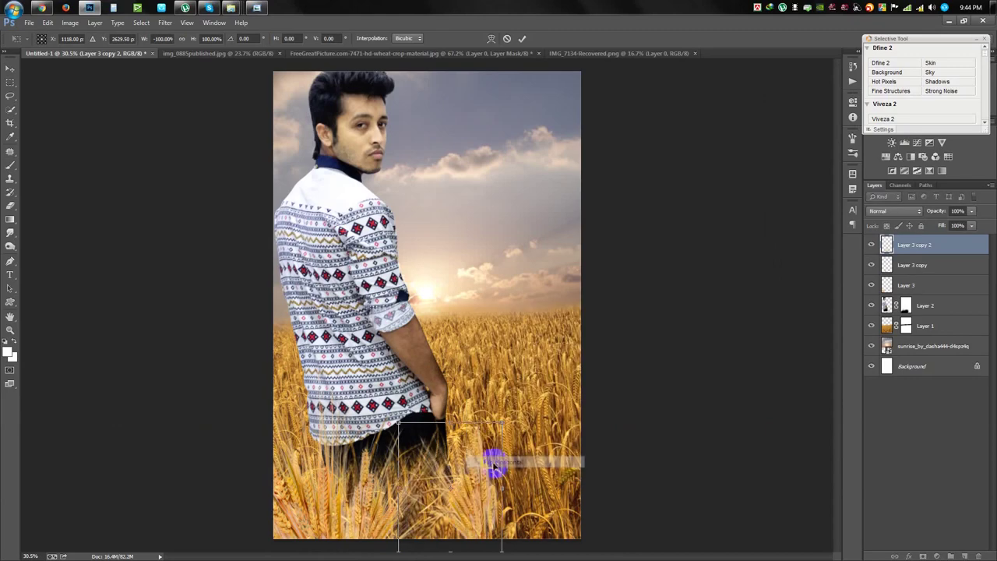
drag(494, 465, 428, 484)
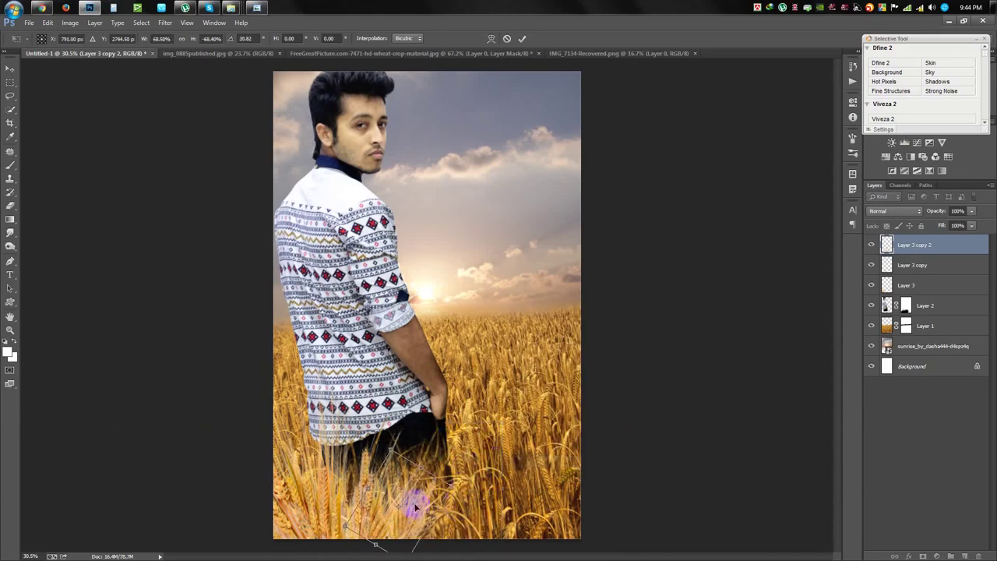
key(Return)
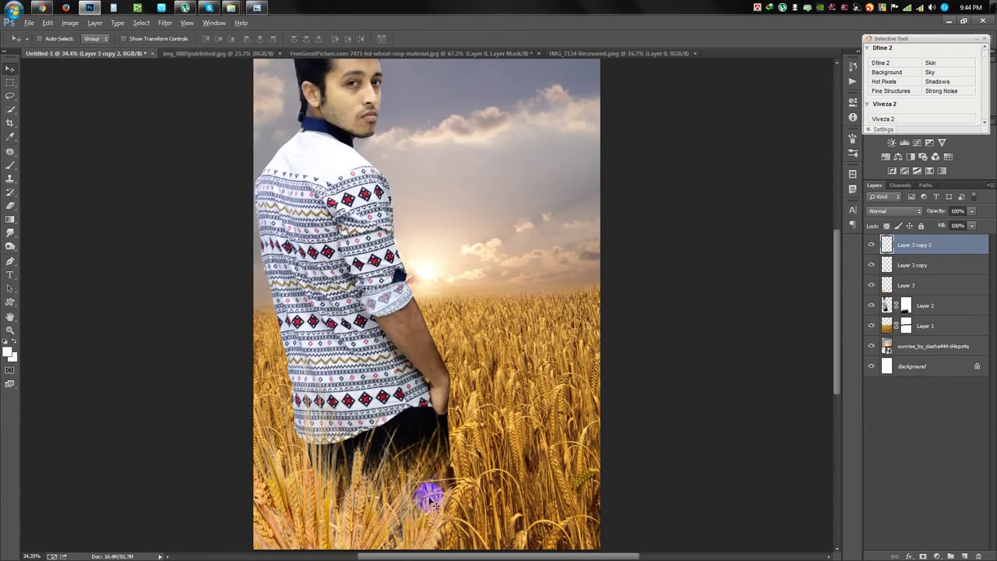
Flip the three wheat layers, scale them to about 73% at the bottom, and merge them.
scroll(424, 494, up, 1)
shift+click(928, 285)
mouse_move(506, 343)
mouse_down()
mouse_move(467, 366)
mouse_move(486, 414)
mouse_up()
key(ctrl+t)
right_click(449, 340)
click(478, 496)
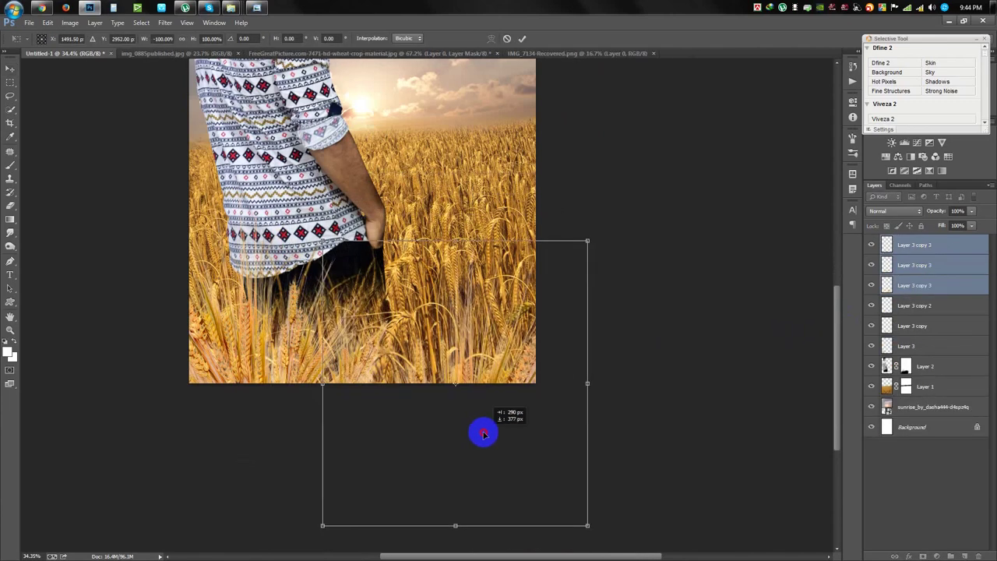
mouse_move(582, 198)
mouse_down()
mouse_move(568, 253)
mouse_move(578, 236)
mouse_up()
mouse_move(490, 338)
mouse_down()
mouse_move(473, 302)
mouse_move(413, 276)
mouse_up()
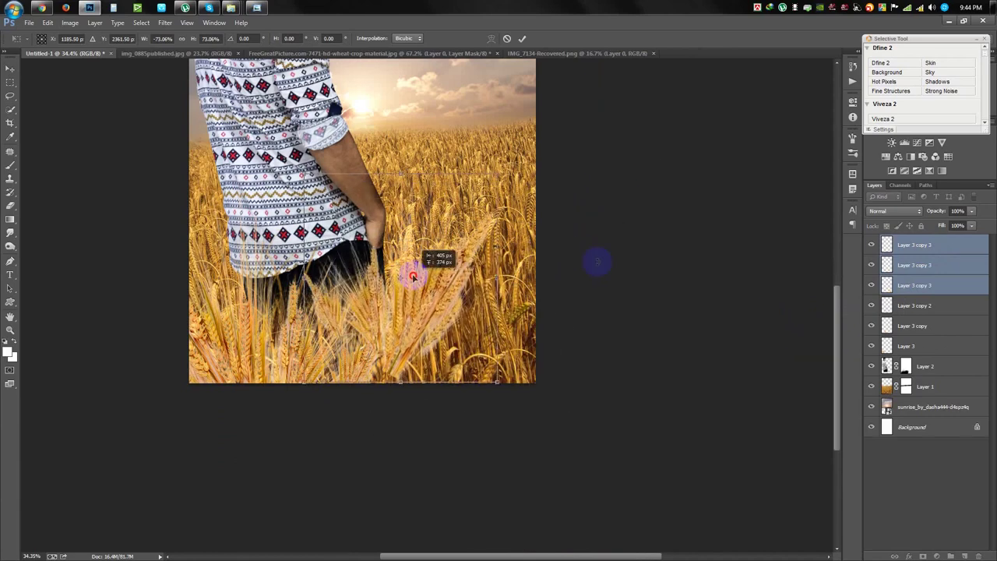
click(523, 39)
right_click(914, 247)
click(825, 434)
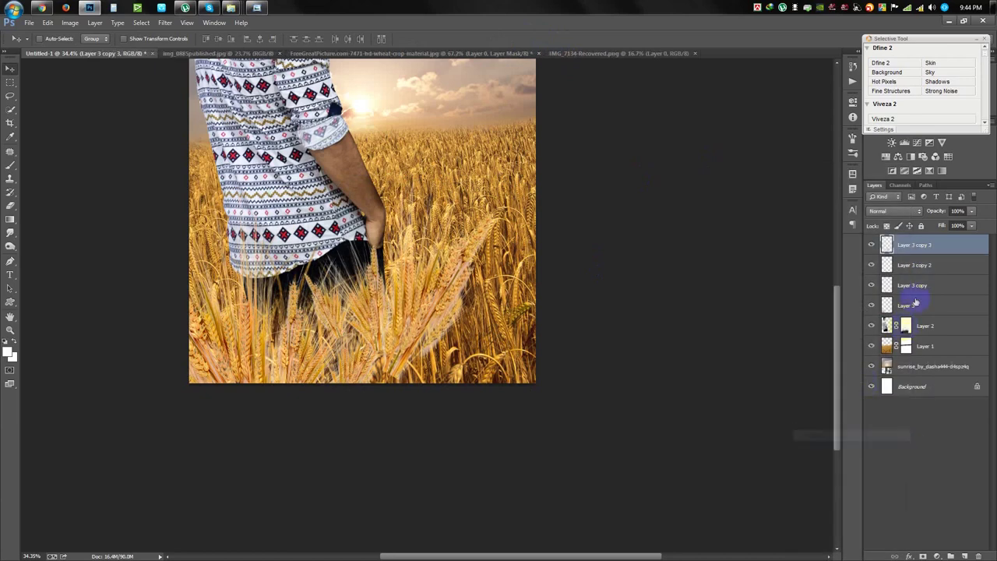
Merge Layer 3 with its two copies and move the merged wheat left across the field.
click(920, 267)
shift+click(919, 290)
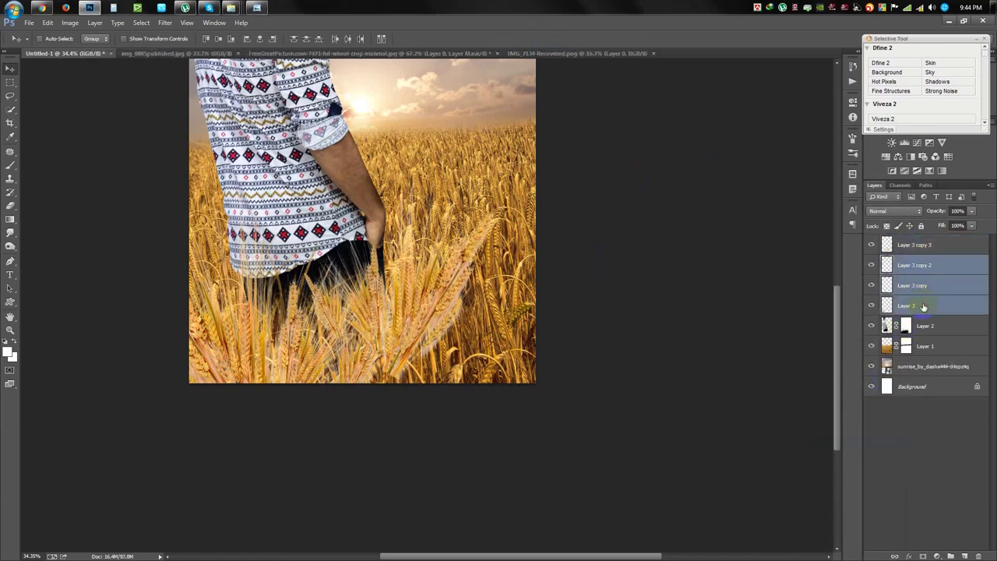
key(ctrl+e)
mouse_move(630, 337)
mouse_down()
mouse_move(346, 310)
mouse_move(358, 301)
mouse_up()
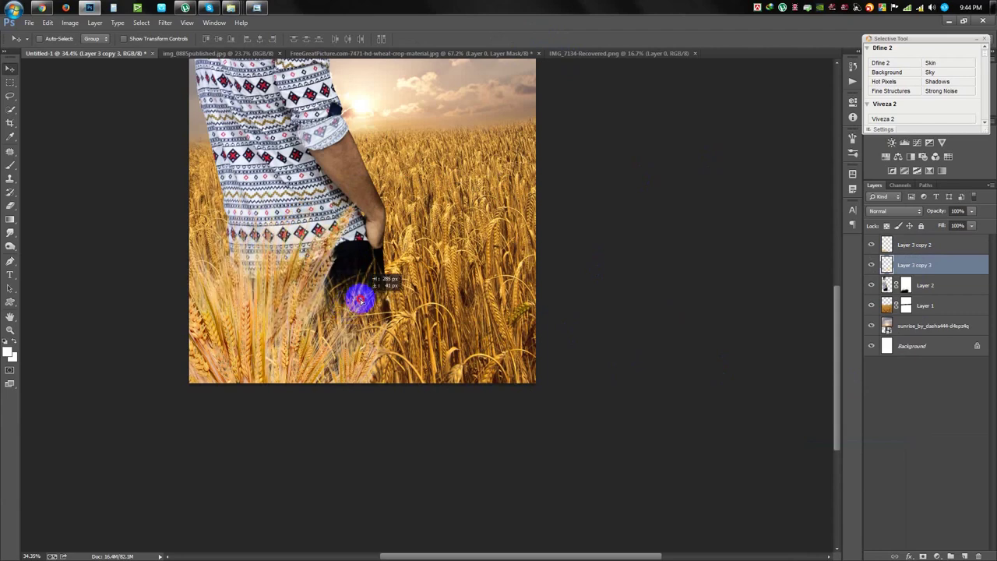
Add wheat copies at the bottom right, one rotated about -18° and enlarged.
drag(564, 295, 656, 316)
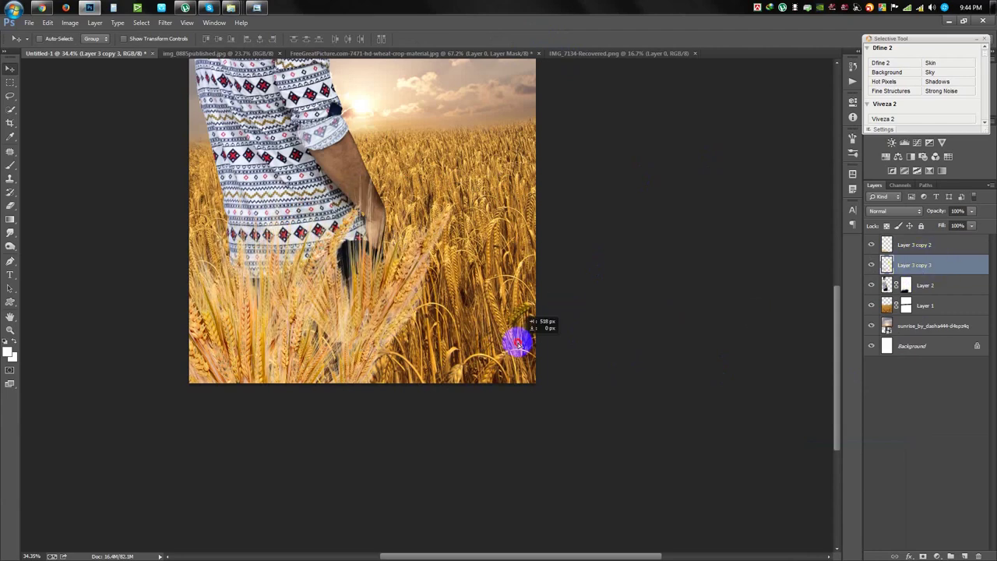
key(ctrl+j)
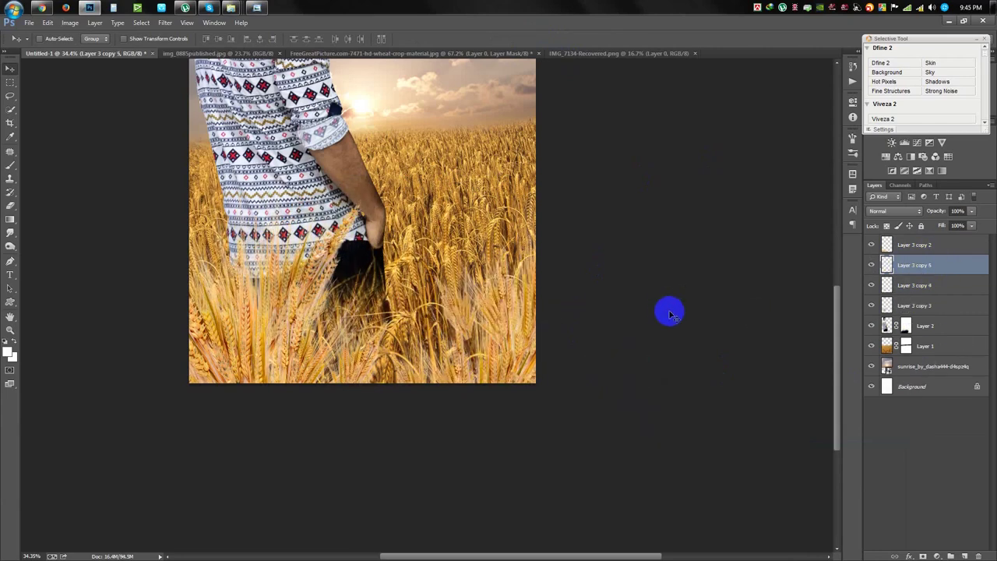
key(ctrl+t)
mouse_move(668, 309)
mouse_down()
mouse_move(659, 350)
mouse_move(746, 400)
mouse_up()
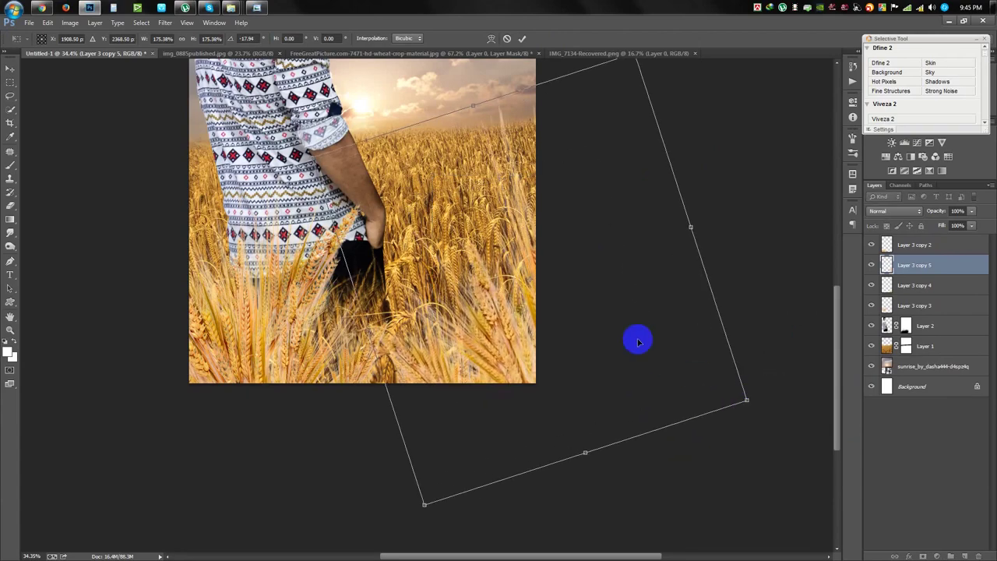
drag(639, 338, 654, 324)
key(Return)
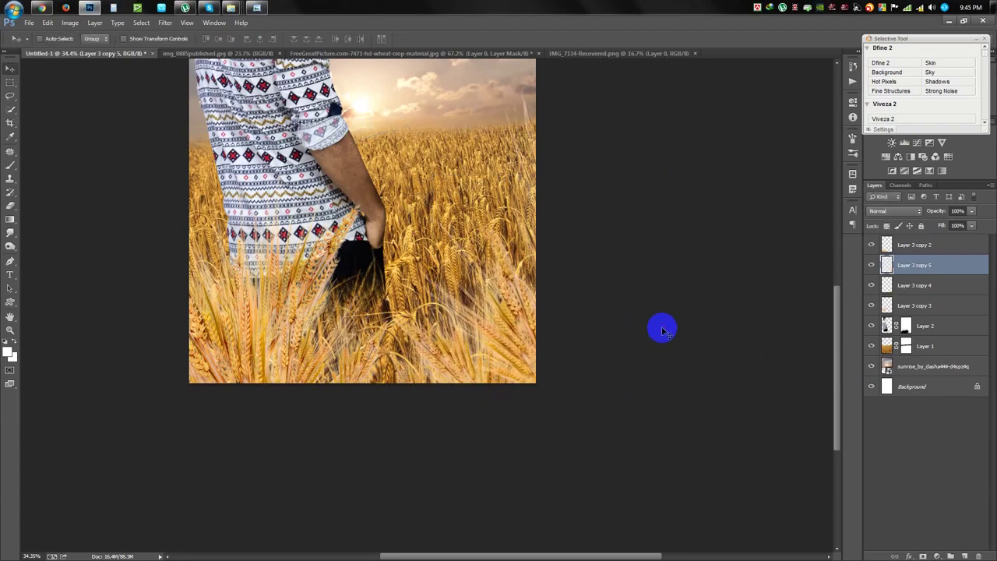
Merge the four wheat copies into a single Layer 3 copy 2.
click(915, 244)
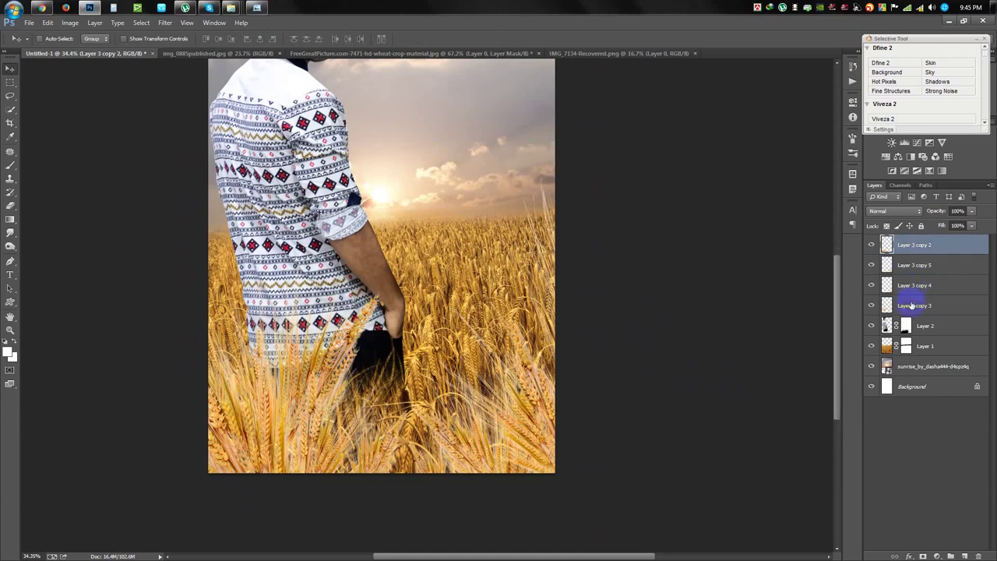
shift+click(915, 306)
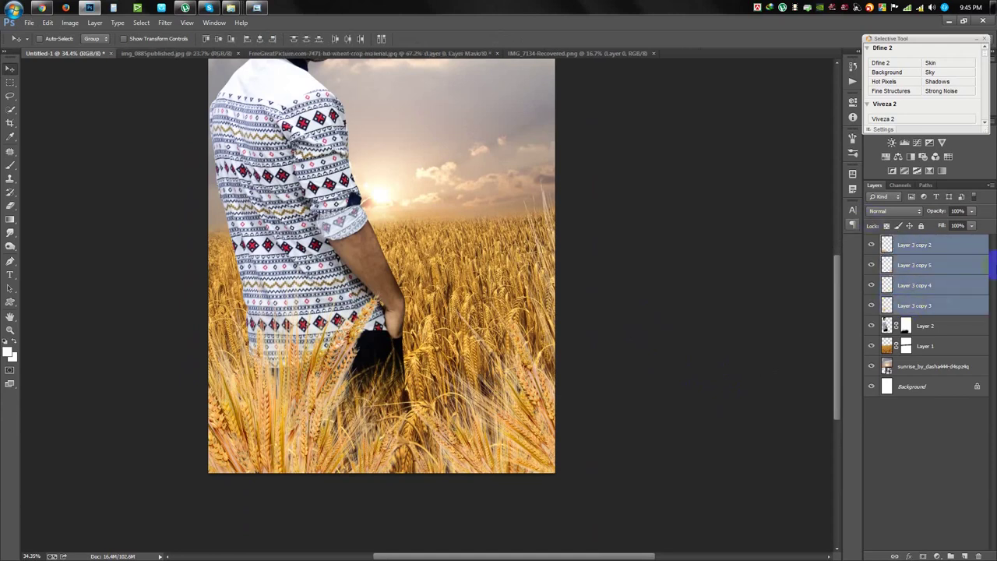
key(ctrl+e)
click(936, 289)
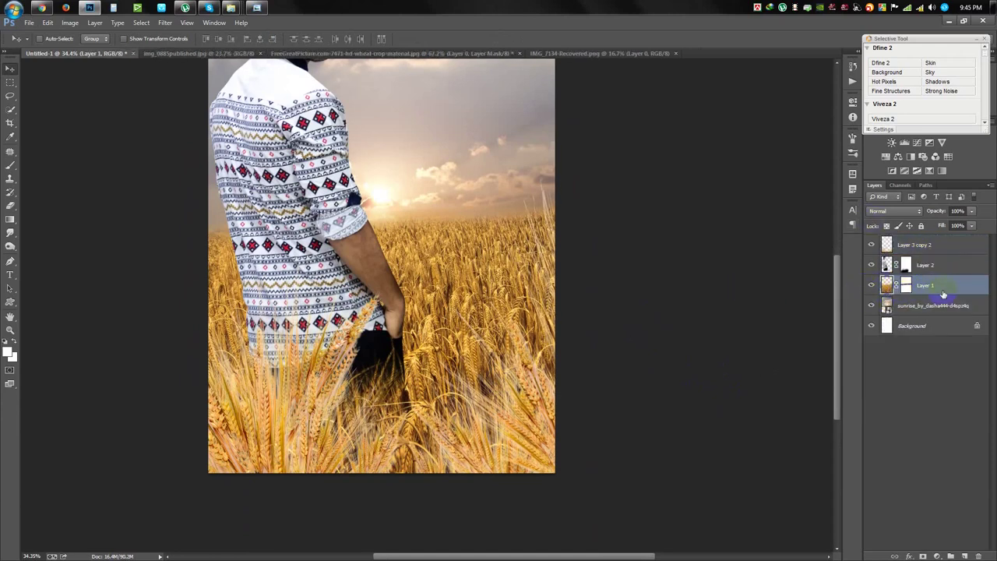
Duplicate the wheat field layer, move it to the top and lower, and merge it with Layer 3 copy 2.
key(ctrl+j)
drag(916, 237, 916, 239)
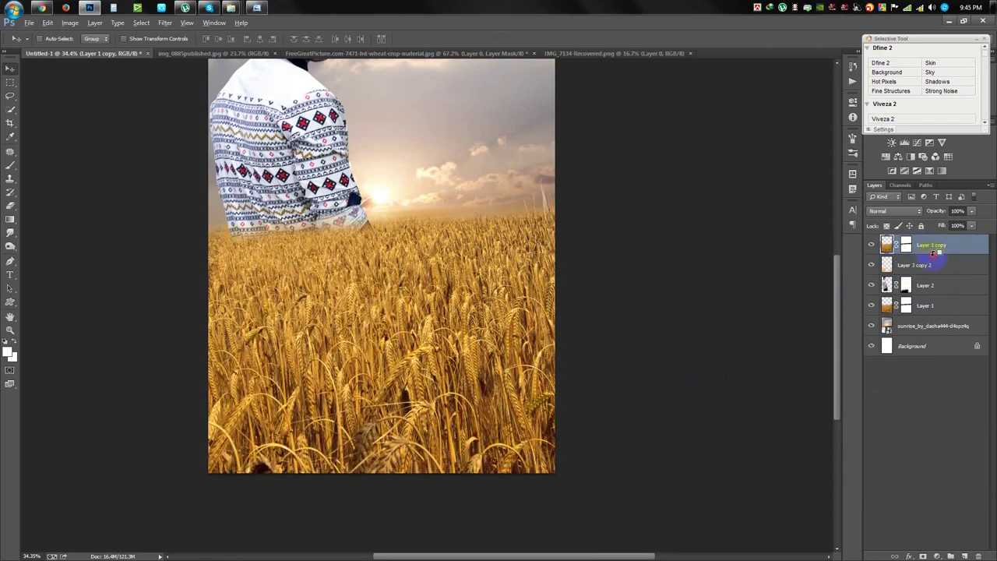
drag(508, 402, 544, 403)
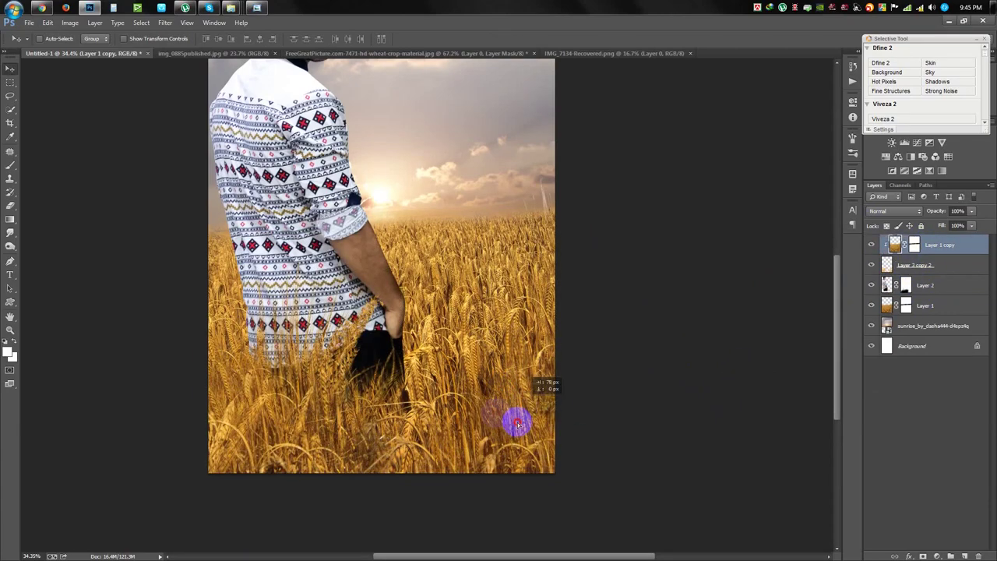
drag(544, 404, 519, 414)
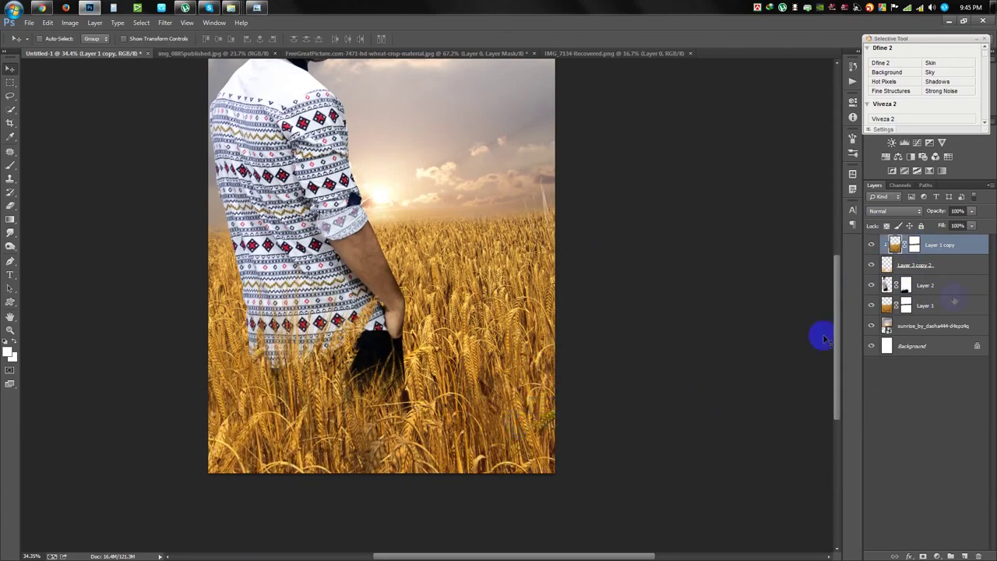
ctrl+click(947, 268)
key(ctrl+e)
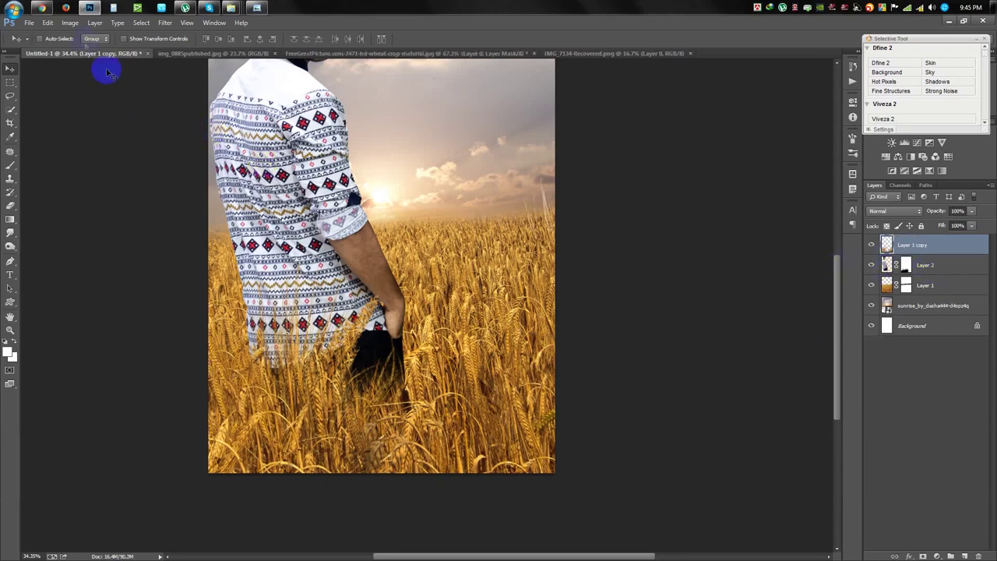
Soften Layer 1 copy with a Gaussian Blur at a lowered radius, then begin enlarging it.
click(69, 23)
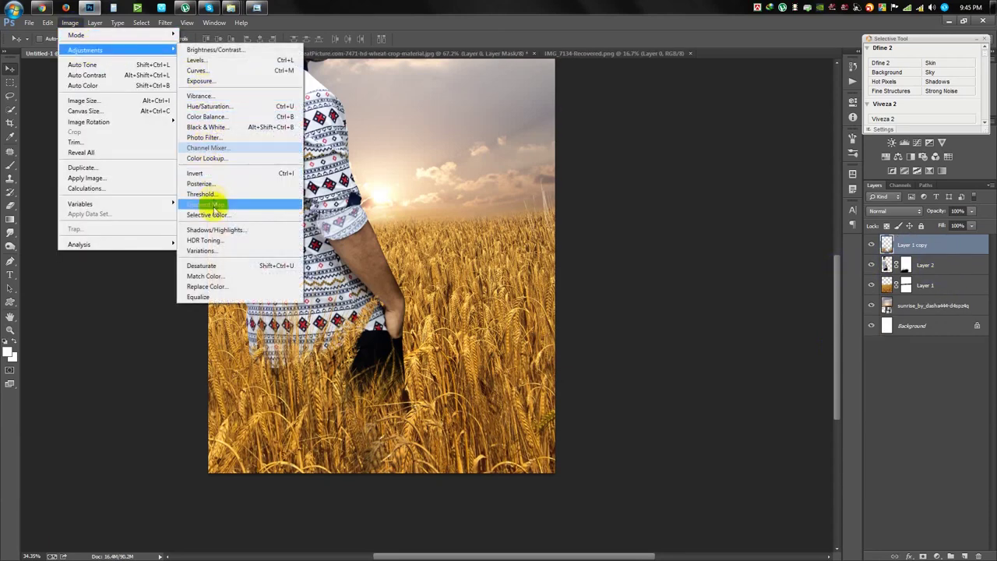
click(165, 22)
mouse_move(169, 143)
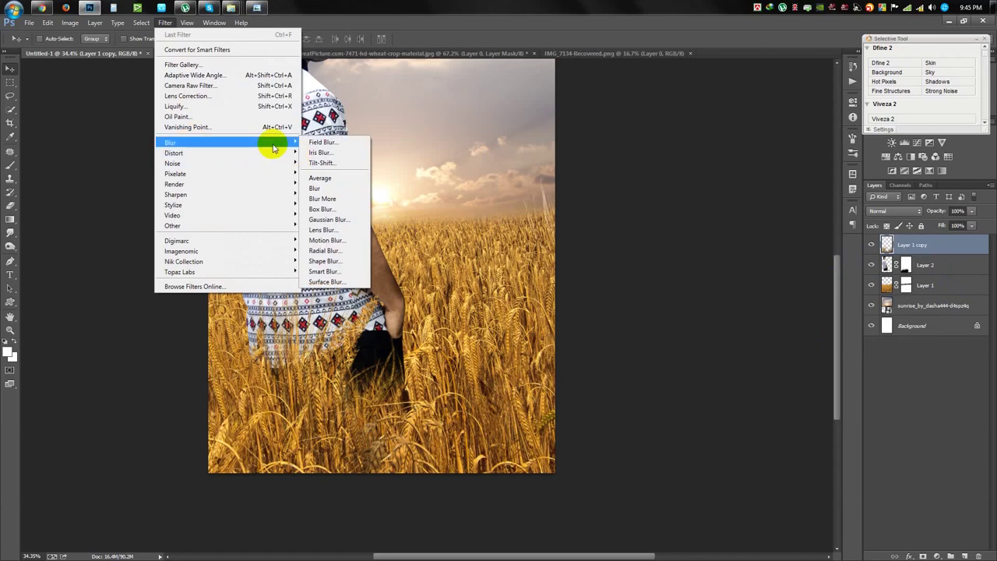
click(327, 219)
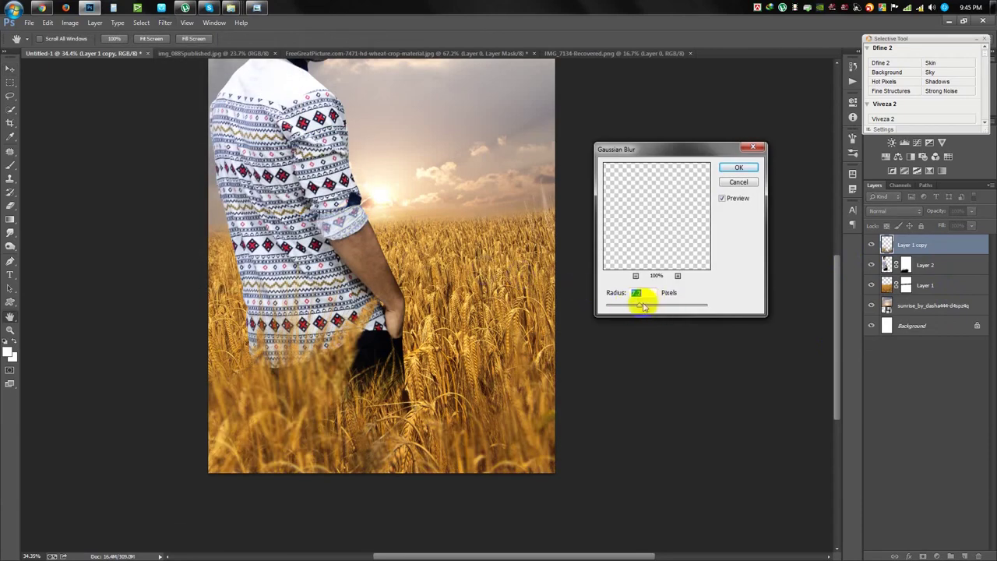
drag(643, 306, 636, 306)
click(737, 169)
key(v)
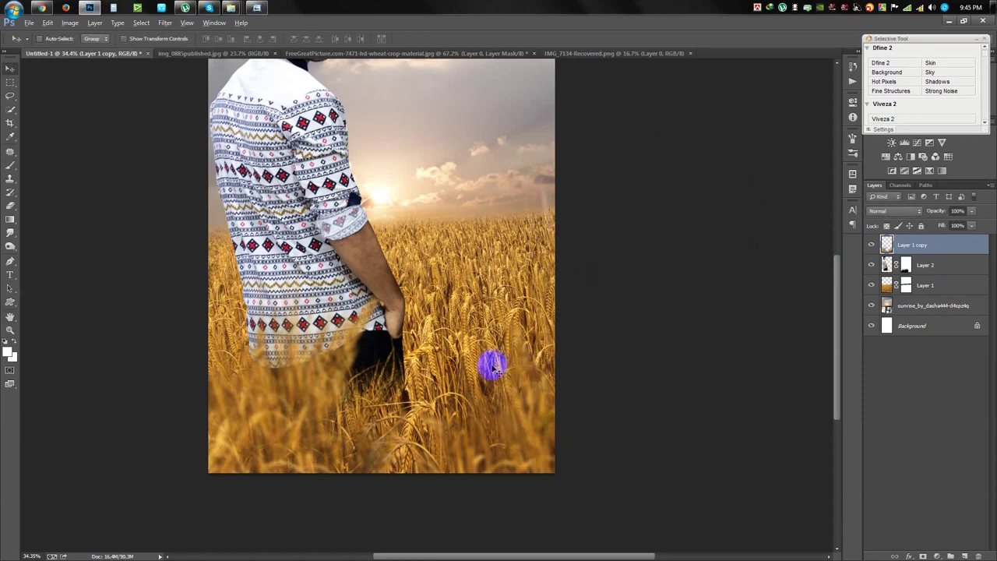
key(ctrl+t)
mouse_move(683, 223)
mouse_down()
mouse_move(739, 161)
mouse_move(787, 145)
mouse_move(813, 327)
mouse_move(815, 285)
mouse_up()
Shift the blurred wheat layer left and duplicate it, scaling the copy to about 41%.
key(Return)
mouse_move(561, 385)
mouse_down()
mouse_move(421, 416)
mouse_move(429, 408)
mouse_up()
key(ctrl+j)
key(ctrl+t)
mouse_move(656, 127)
mouse_down()
mouse_move(389, 376)
mouse_move(374, 420)
mouse_up()
drag(421, 361, 468, 465)
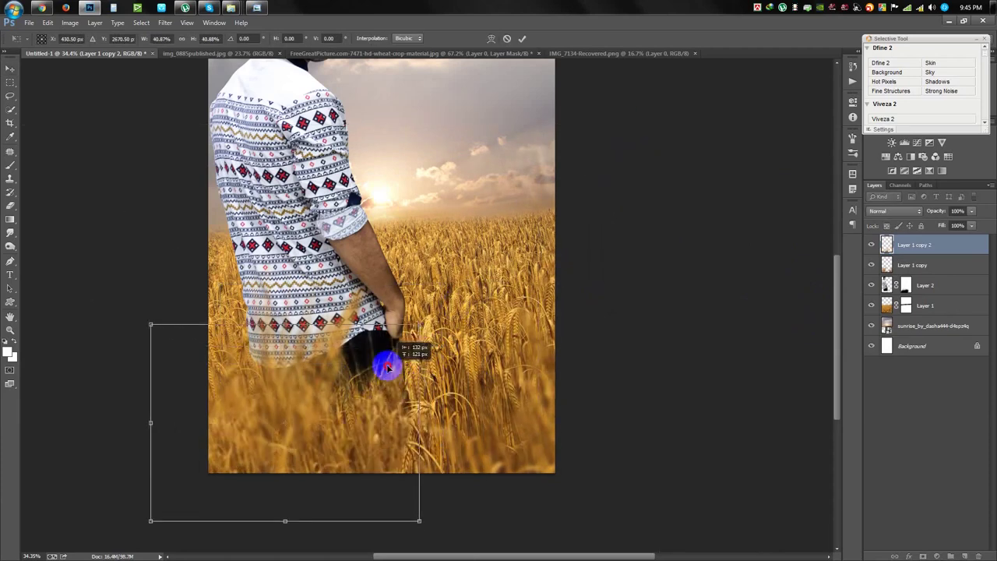
Rotate the small wheat copy and move it over the man's waist.
scroll(417, 531, down, 5)
drag(407, 470, 514, 434)
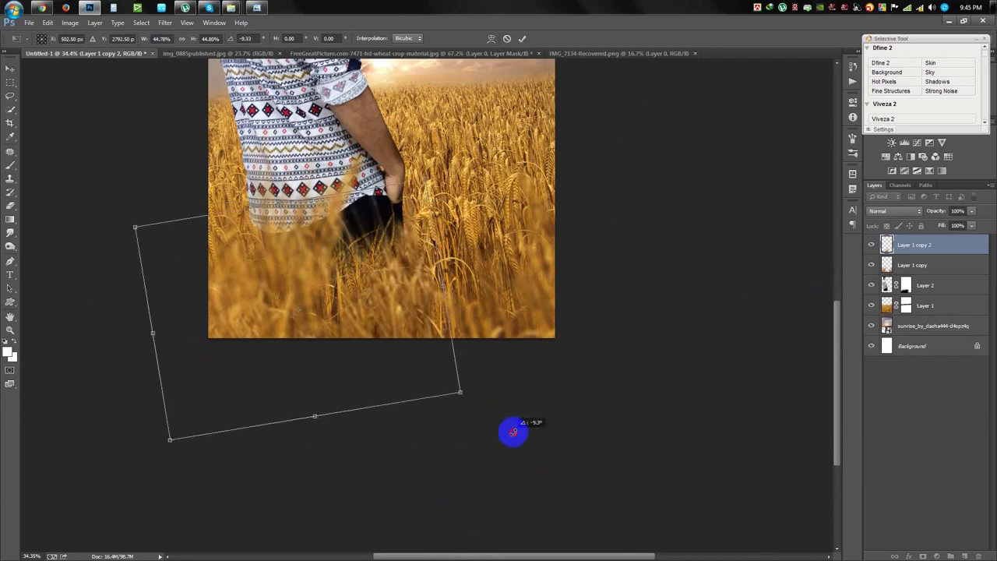
mouse_move(412, 338)
mouse_down()
mouse_move(465, 289)
mouse_move(229, 306)
mouse_move(537, 272)
mouse_move(356, 283)
mouse_up()
key(Return)
key(ctrl+0)
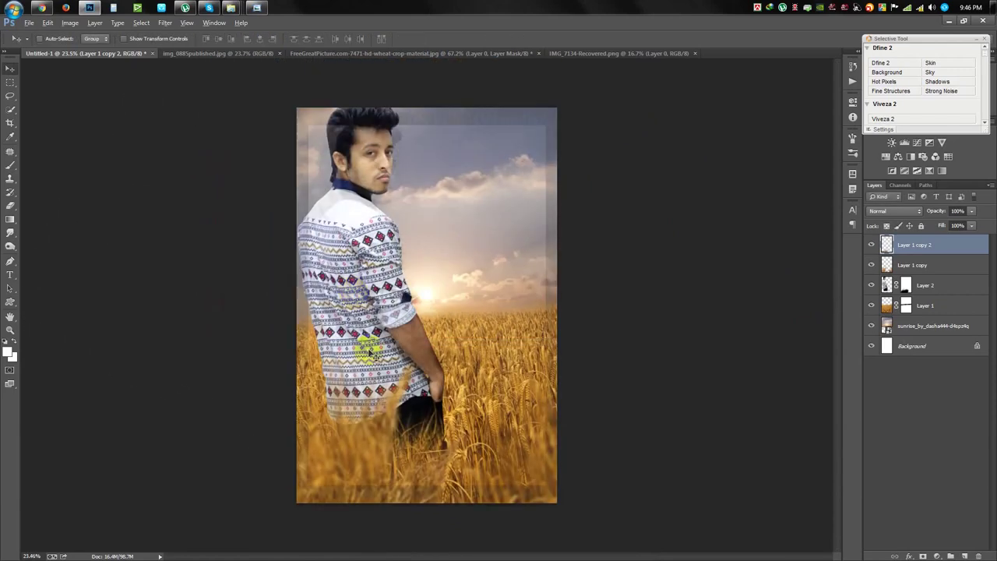
mouse_move(289, 332)
mouse_down()
mouse_move(511, 450)
mouse_move(399, 437)
mouse_move(460, 419)
mouse_up()
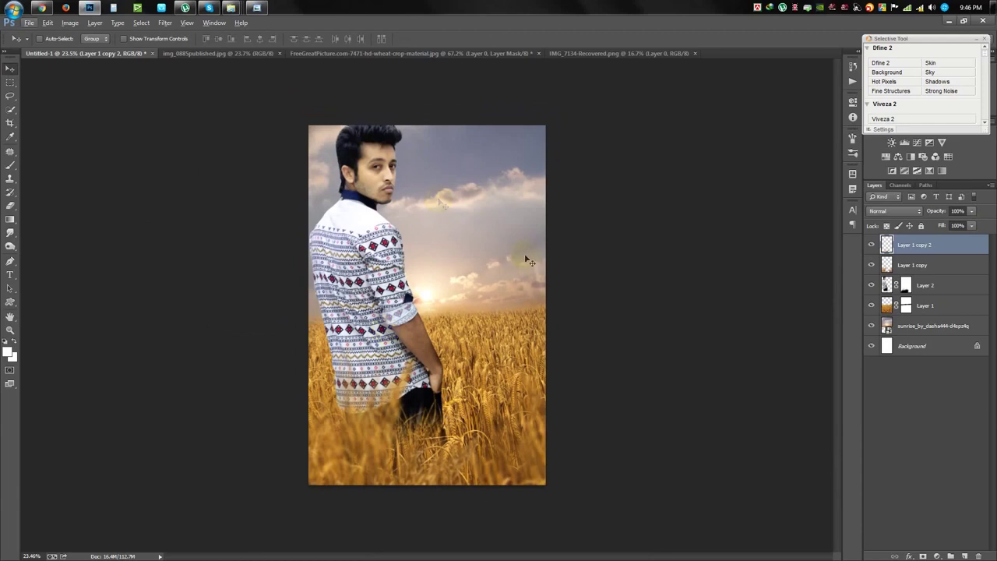
Drag a fire image from the HELP FILE folder into the composite.
scroll(433, 311, up, 3)
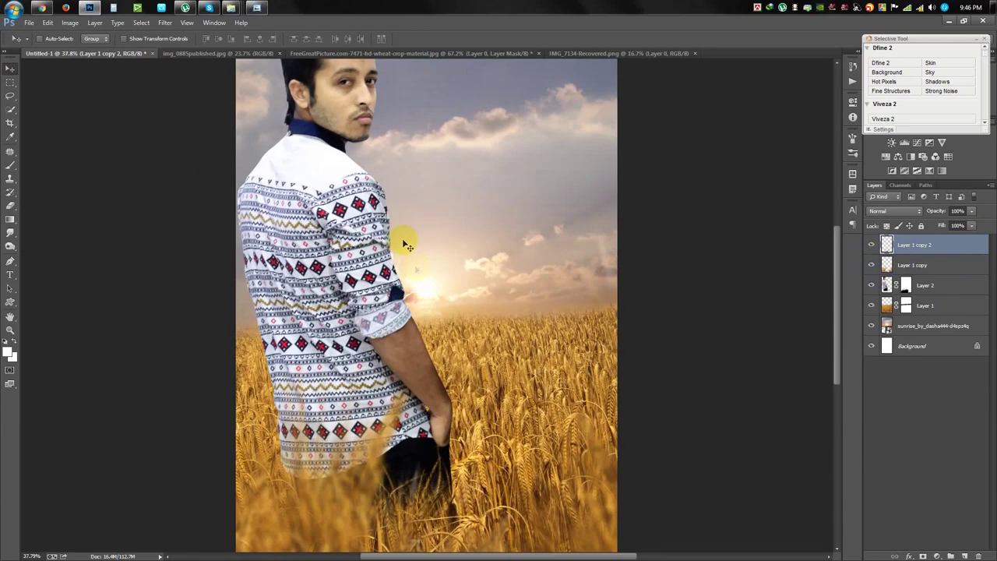
mouse_move(231, 7)
click(200, 71)
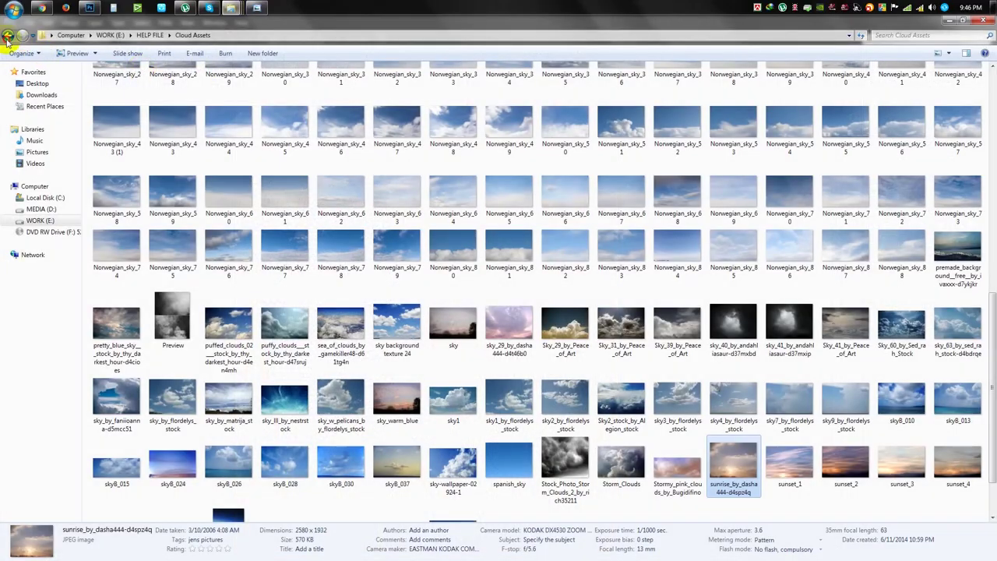
click(7, 35)
scroll(600, 373, down, 10)
scroll(590, 367, down, 10)
scroll(574, 366, down, 10)
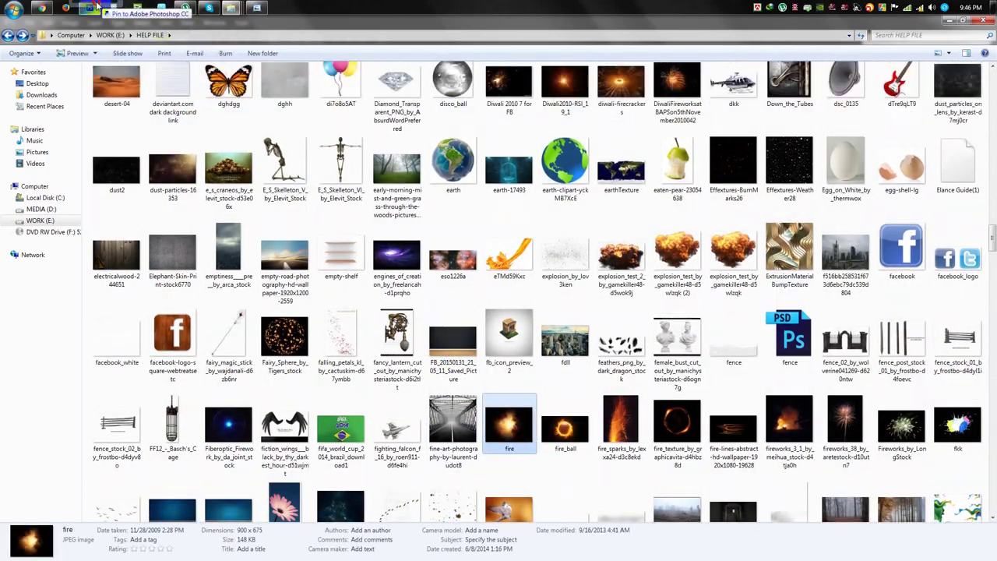
drag(514, 396, 427, 305)
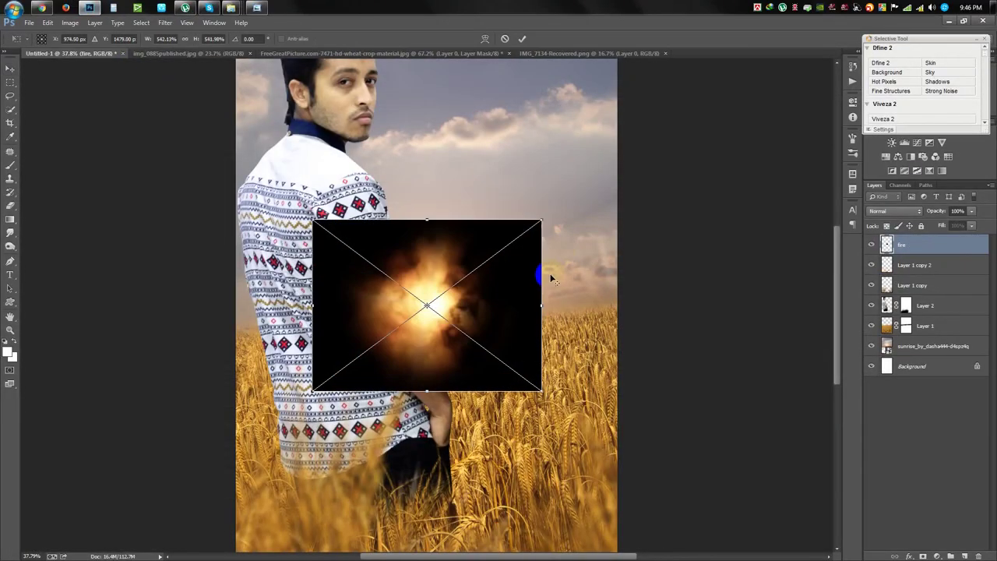
Place the fire image in Screen blend mode, enlarged and positioned over the sun.
drag(526, 268, 541, 236)
double_click(543, 241)
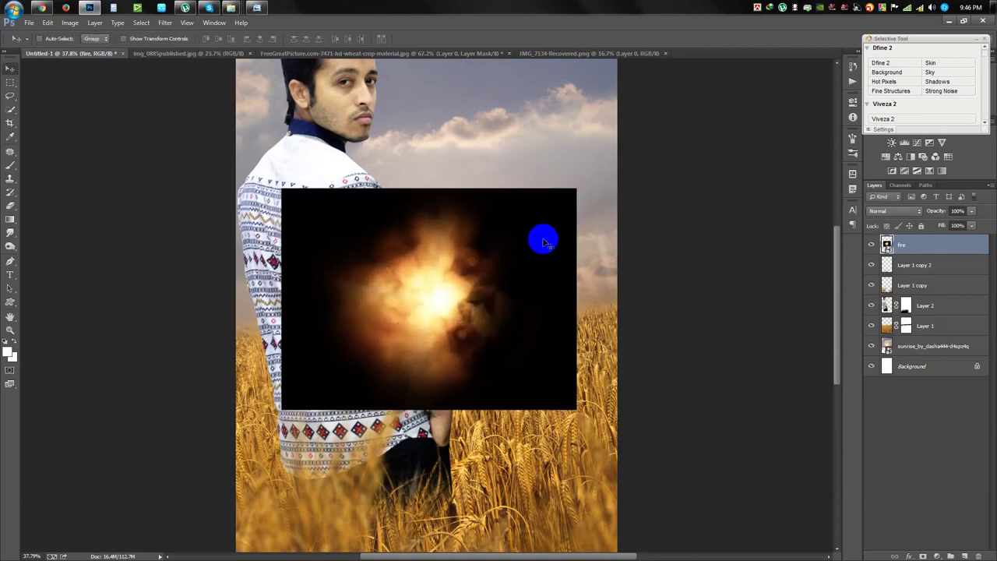
click(891, 214)
click(890, 318)
drag(712, 307, 554, 300)
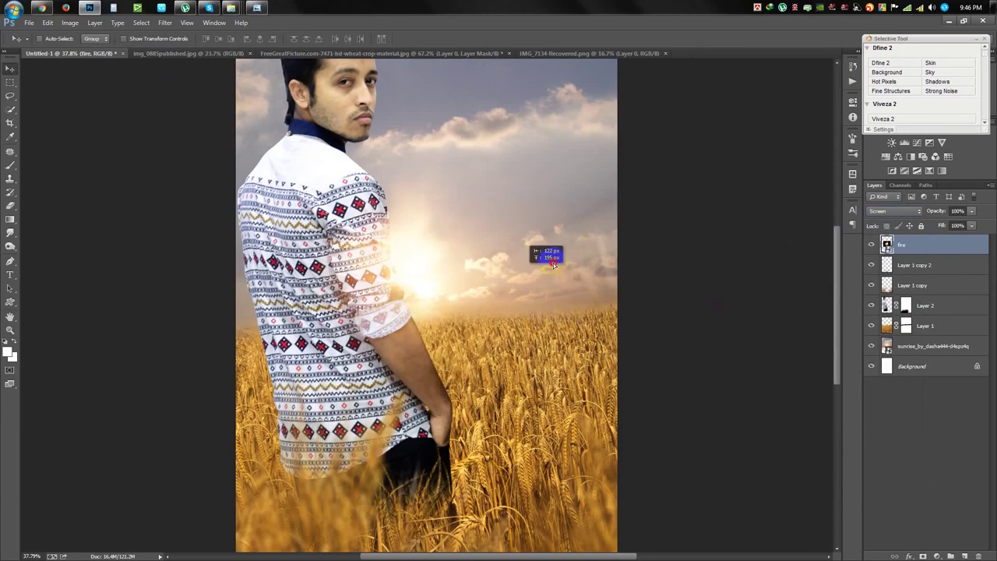
key(ctrl+t)
drag(519, 231, 650, 176)
key(Return)
Move the fire layer below Layer 2 at the horizon, set 67% opacity, and hide Layer 2.
scroll(637, 185, up, 2)
drag(901, 245, 903, 316)
mouse_move(526, 318)
mouse_down()
mouse_move(490, 319)
mouse_move(521, 320)
mouse_up()
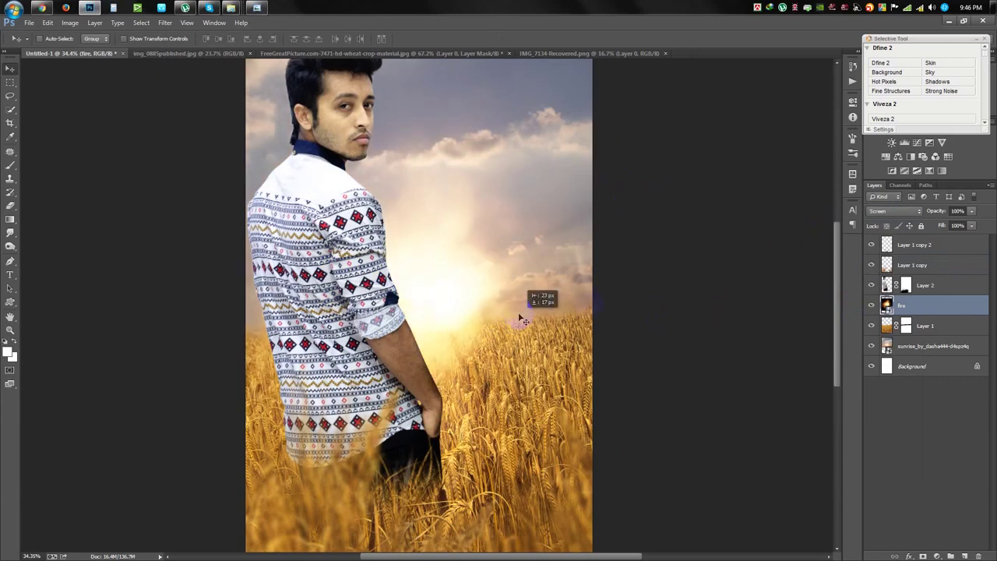
drag(941, 217, 906, 213)
click(724, 256)
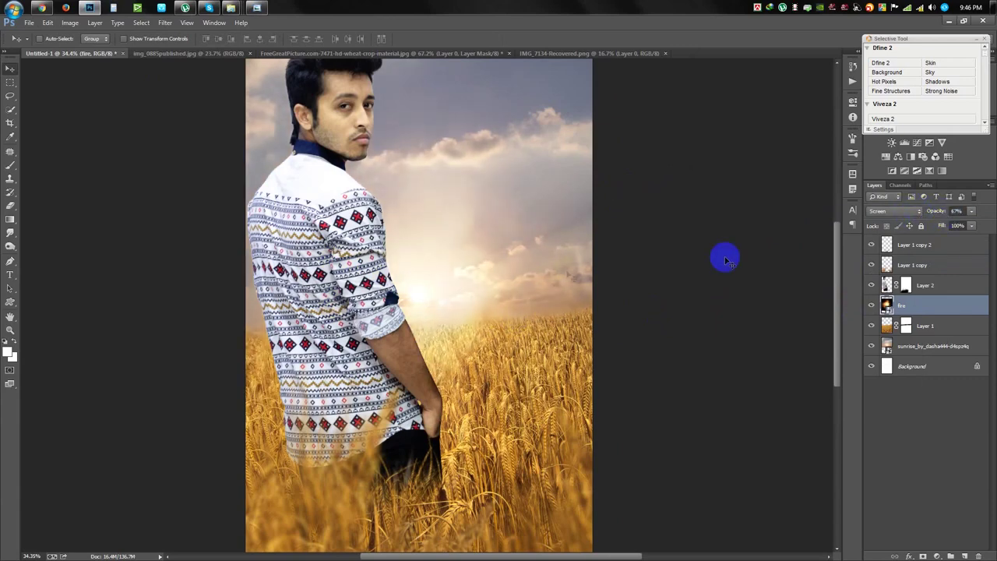
drag(574, 278, 570, 286)
scroll(568, 287, down, 1)
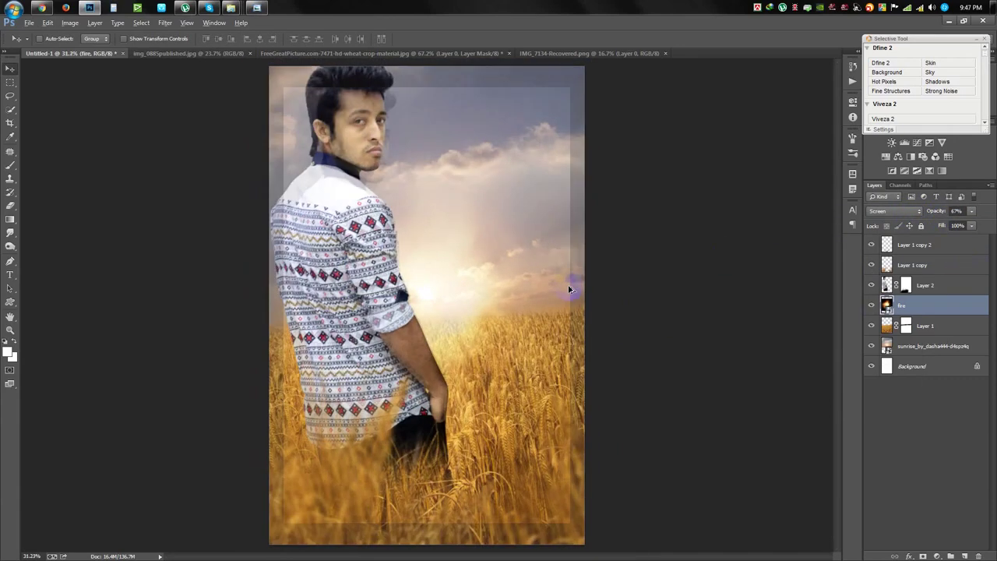
scroll(568, 286, up, 2)
click(871, 285)
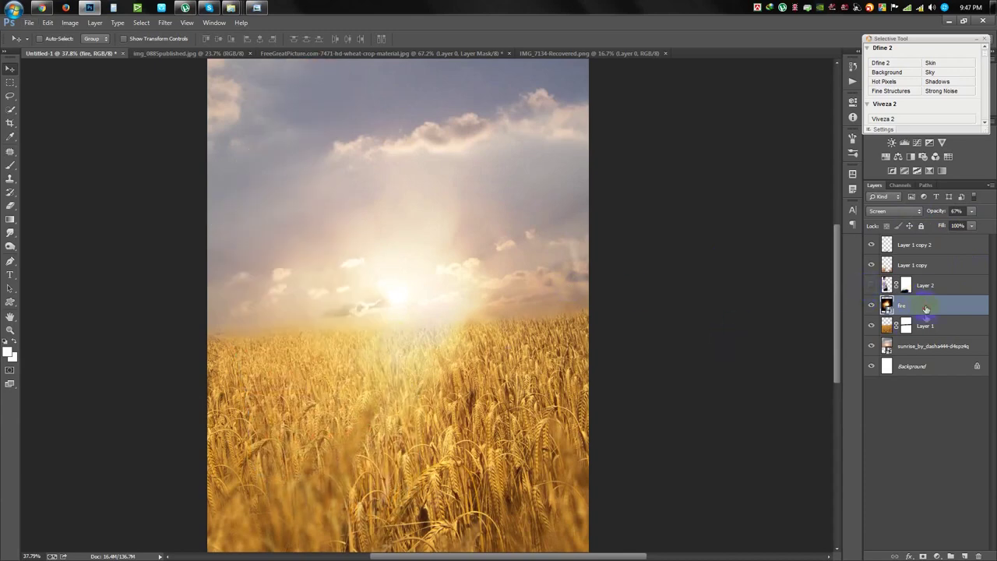
shift+click(928, 360)
Merge the layers into Background and apply a Tilt-Shift blur with a lowered, tilted focus band.
key(ctrl+e)
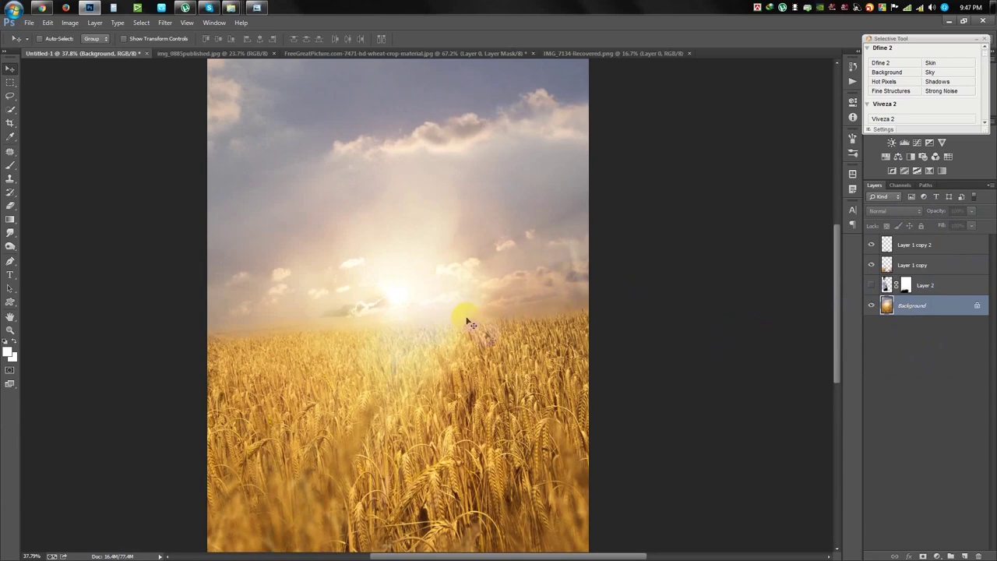
click(164, 22)
mouse_move(170, 142)
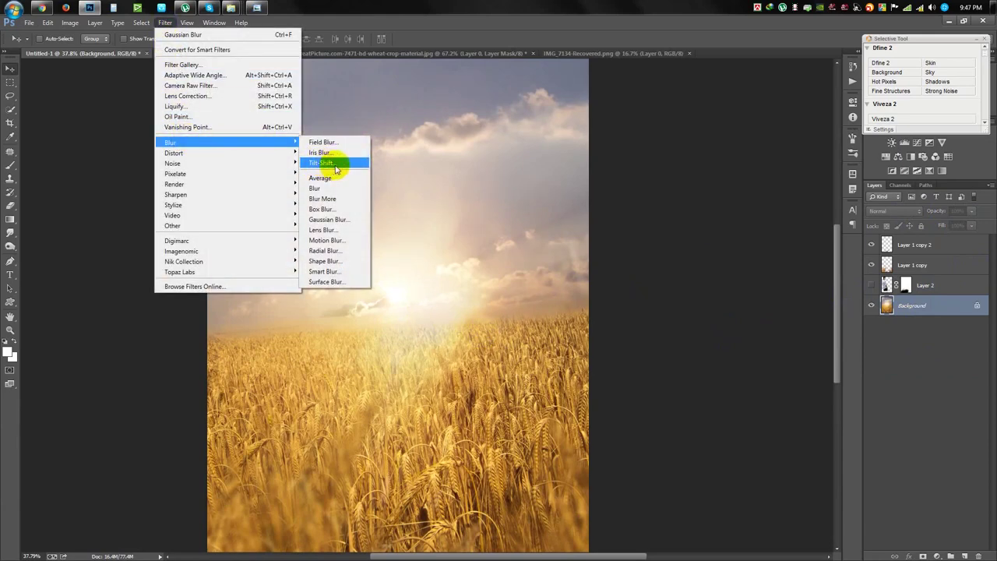
click(335, 163)
drag(437, 312, 440, 339)
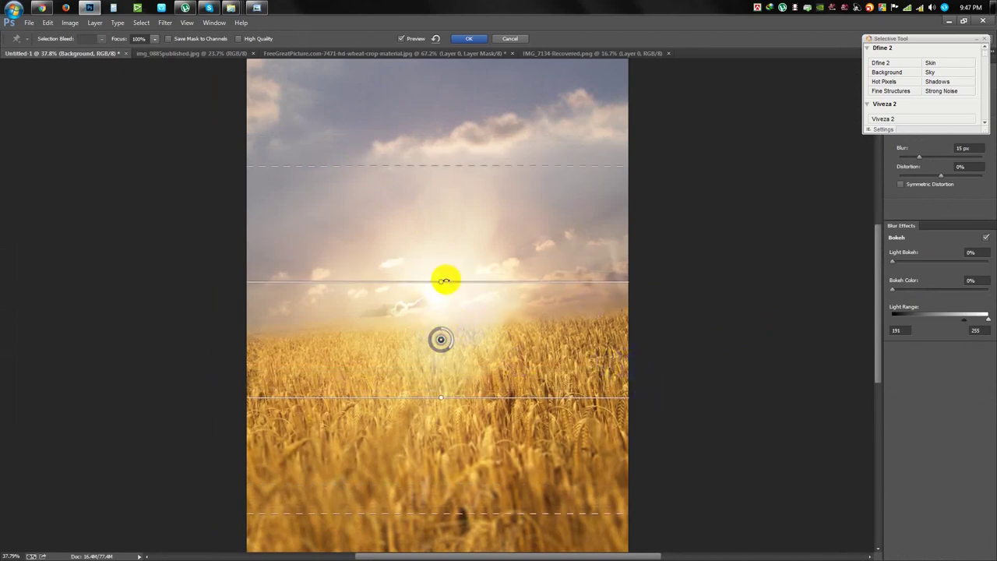
drag(434, 279, 433, 278)
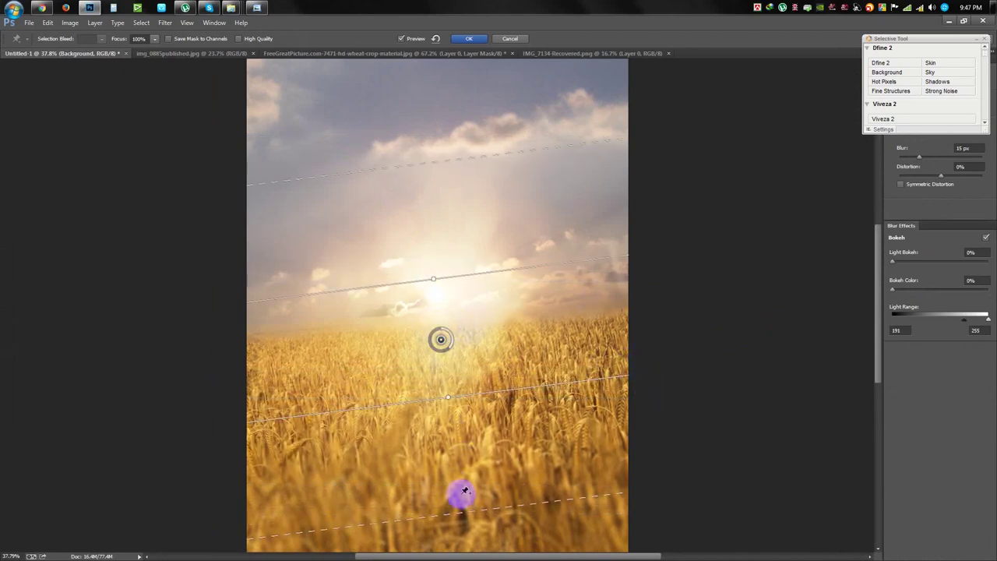
Add a lower blur pin, reduce the blur to 5 px, and refine the focus edges.
click(441, 379)
drag(441, 378, 447, 417)
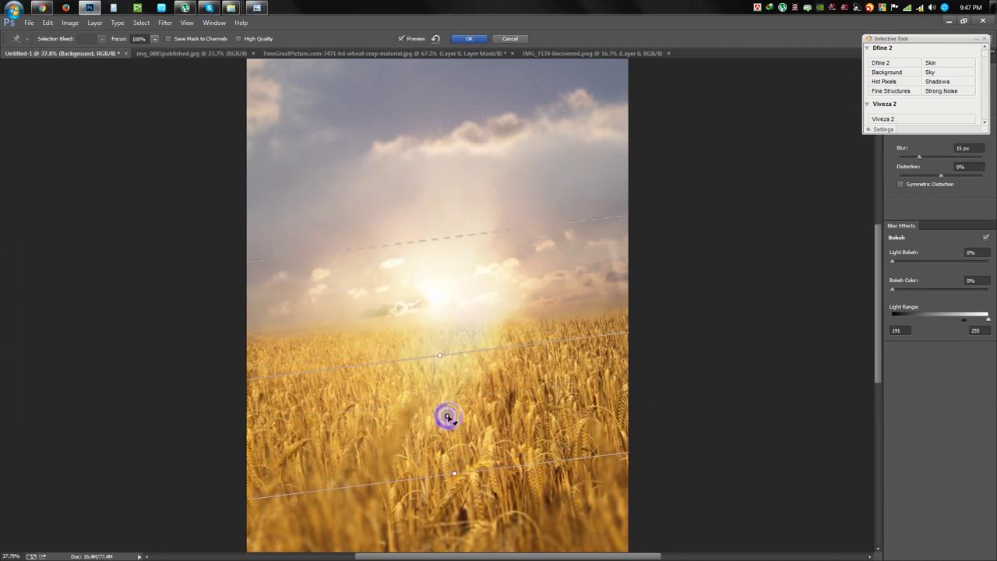
drag(423, 236, 436, 344)
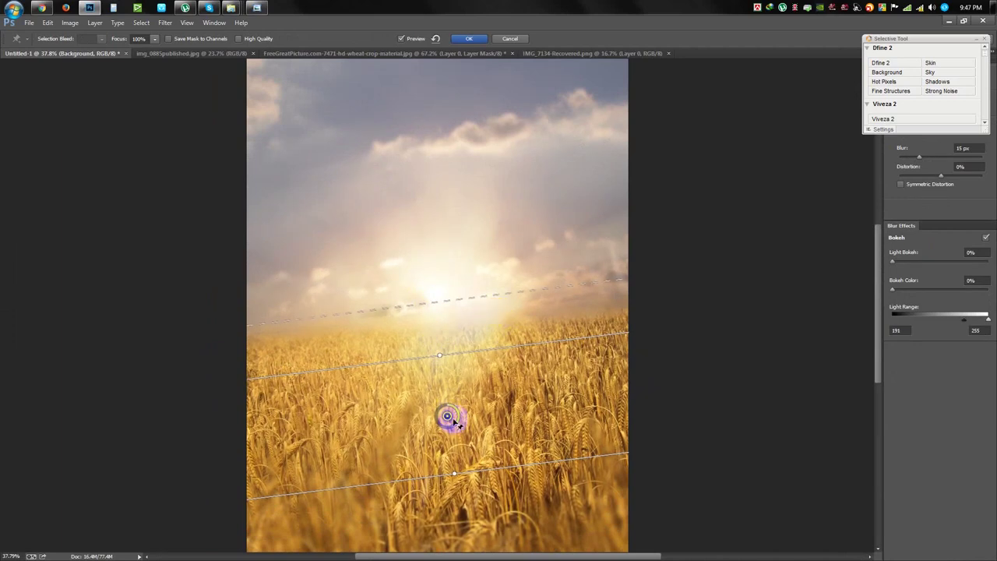
drag(456, 426, 459, 419)
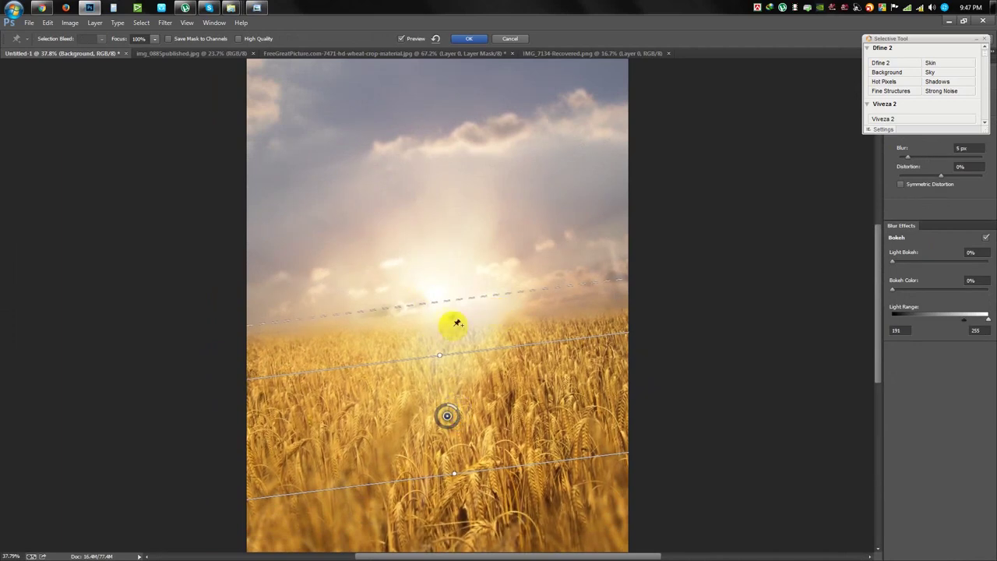
click(459, 477)
drag(474, 475, 470, 454)
drag(607, 540, 607, 499)
drag(446, 416, 446, 404)
drag(450, 347, 453, 361)
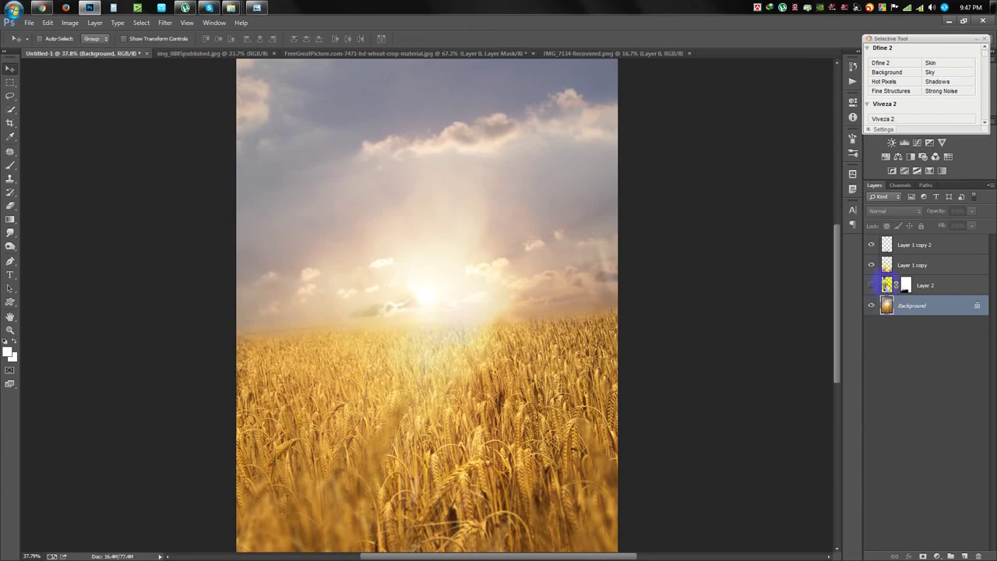
Make the man cut-out on Layer 2 visible again and select Layer 1 copy 2.
click(871, 285)
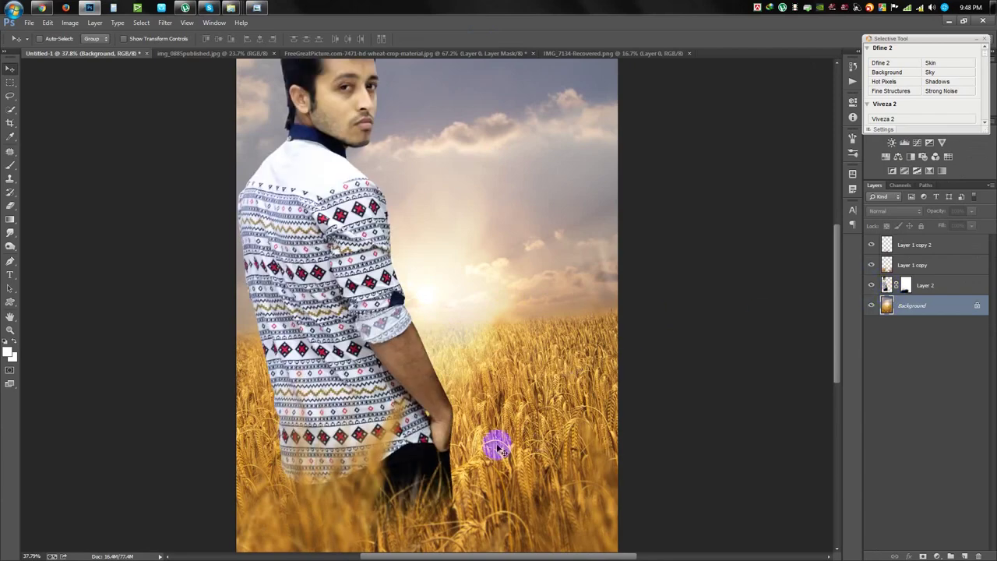
key(ctrl+minus)
click(888, 249)
Drag the Diwali2010-RSI_19_1 fire image from the HELP FILE folder into the document.
click(292, 68)
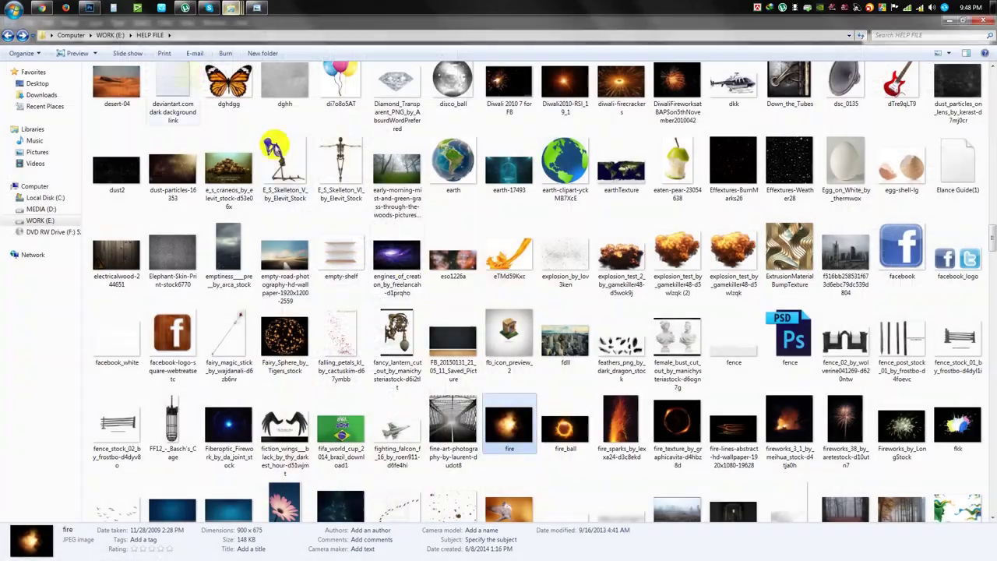
scroll(274, 148, down, 10)
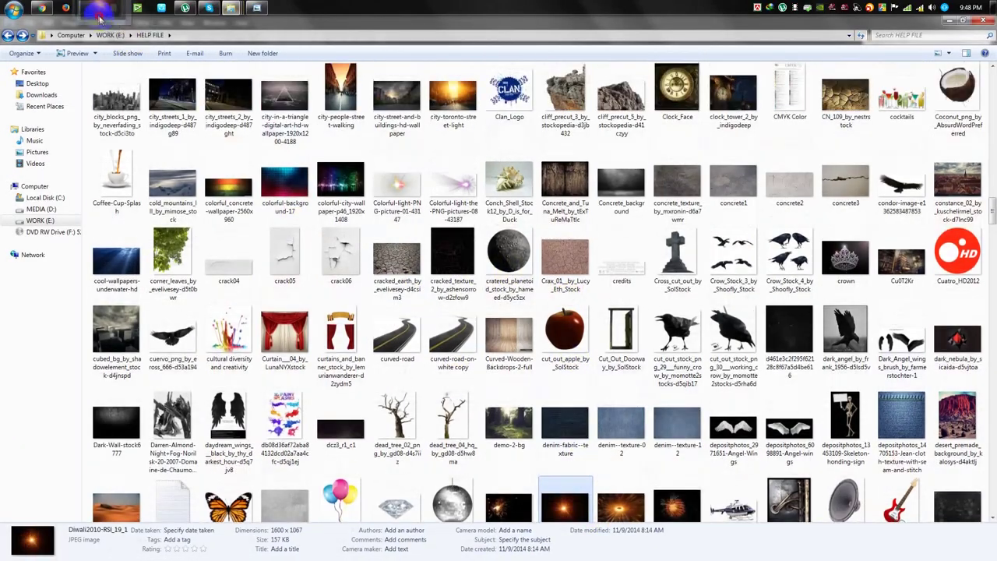
drag(857, 498, 146, 60)
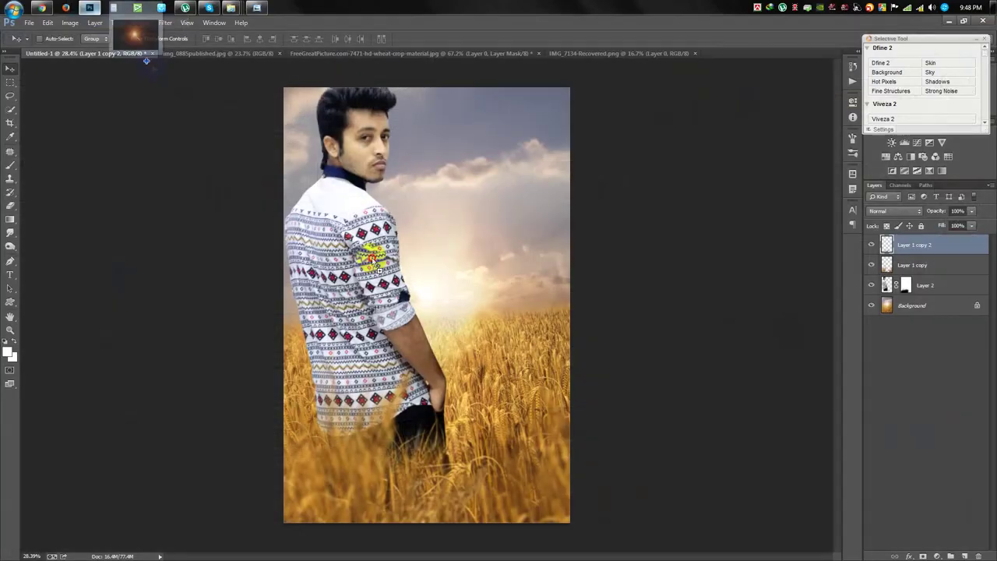
drag(373, 261, 426, 281)
Commit the placed fire image and rasterize its layer.
click(526, 41)
scroll(470, 306, up, 2)
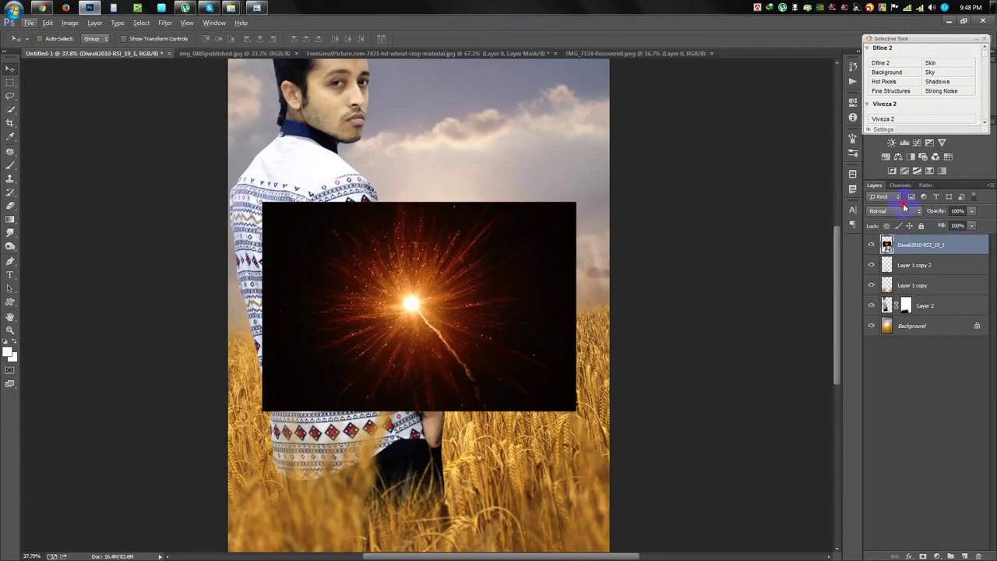
right_click(915, 250)
click(866, 289)
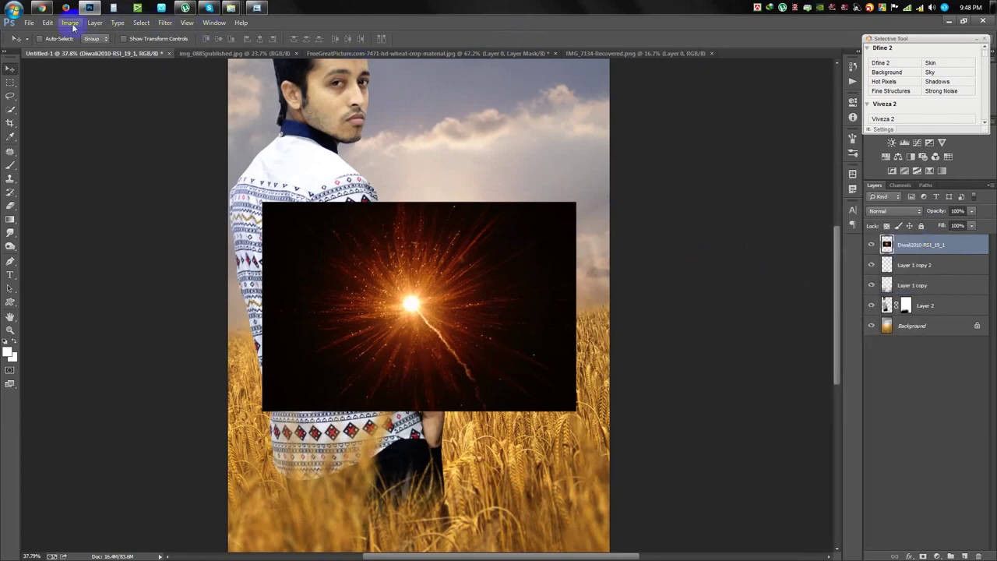
Blur the fire layer with Gaussian Blur of about 23.7 px and set it to Screen.
click(165, 22)
click(322, 218)
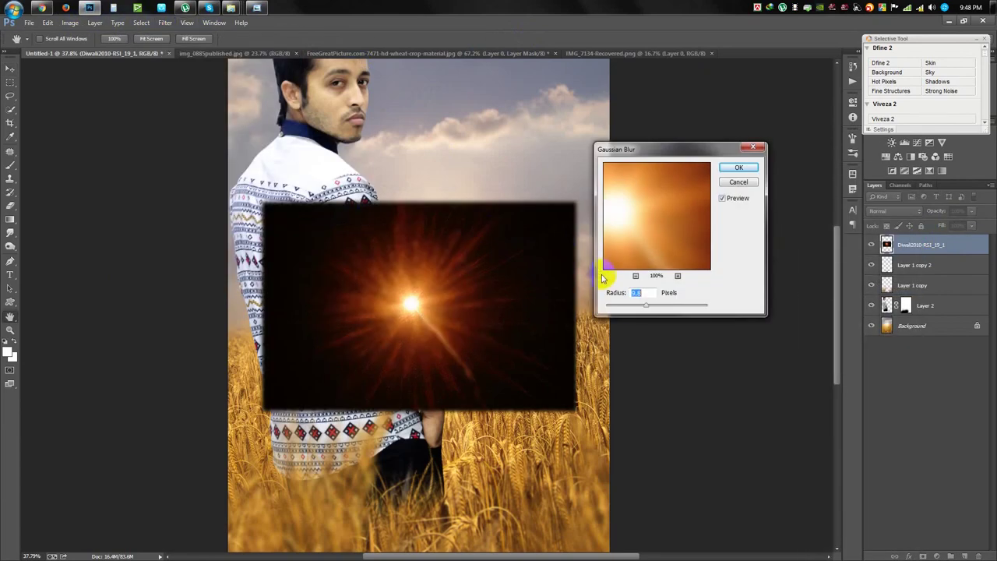
drag(652, 306, 653, 308)
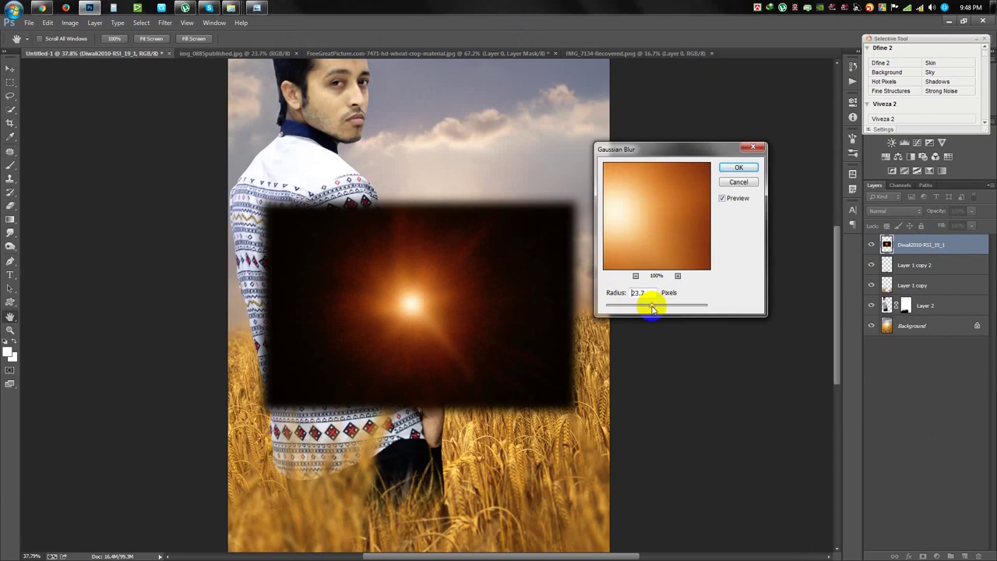
click(738, 166)
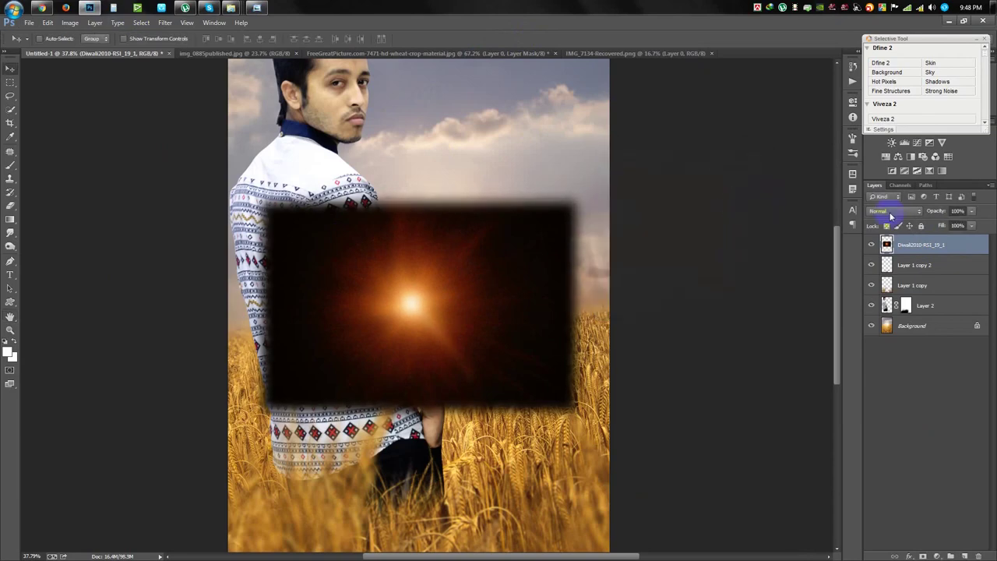
click(894, 211)
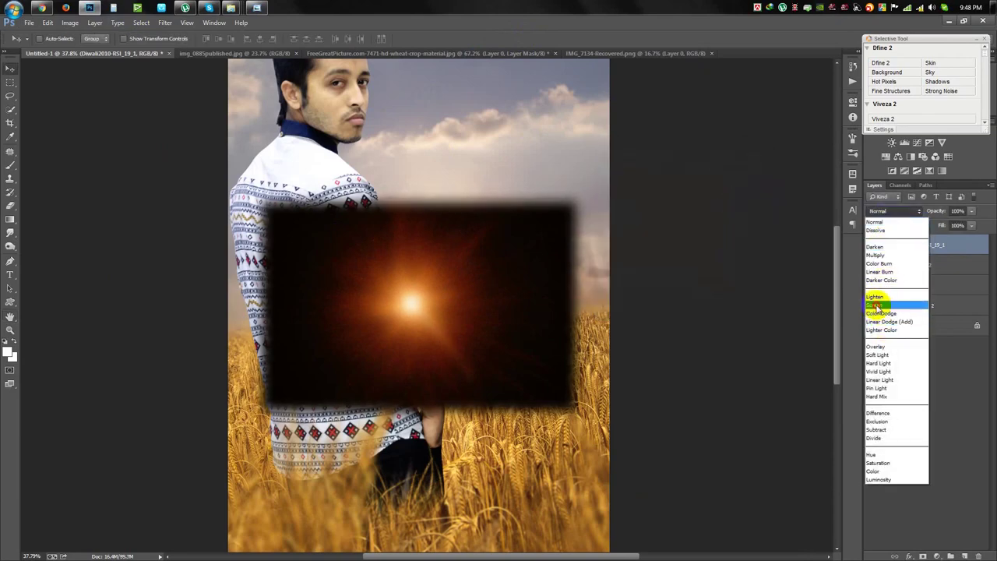
click(875, 304)
Scale the fire flare up to about twice its size.
key(ctrl+t)
drag(582, 180, 817, 100)
drag(516, 271, 550, 292)
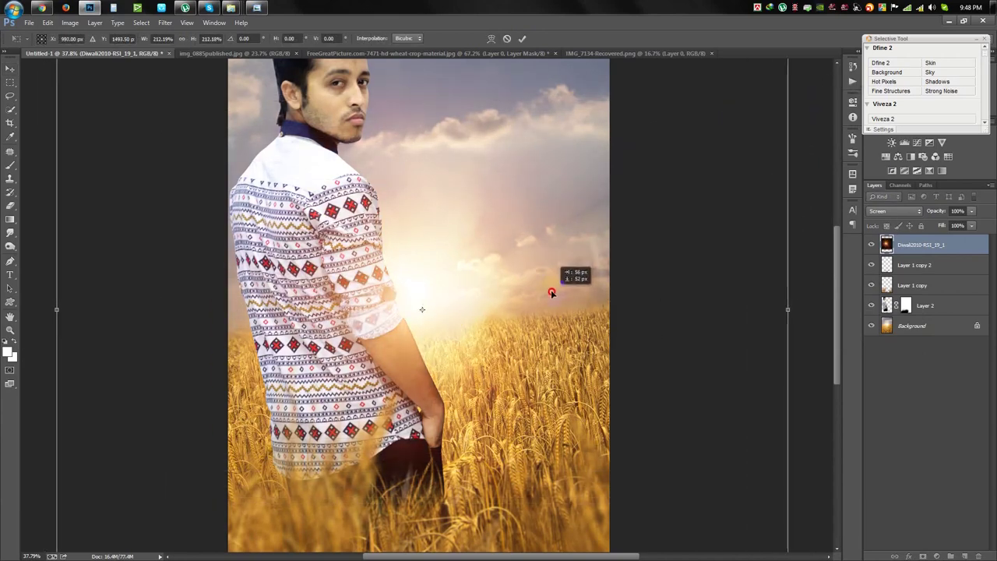
key(Return)
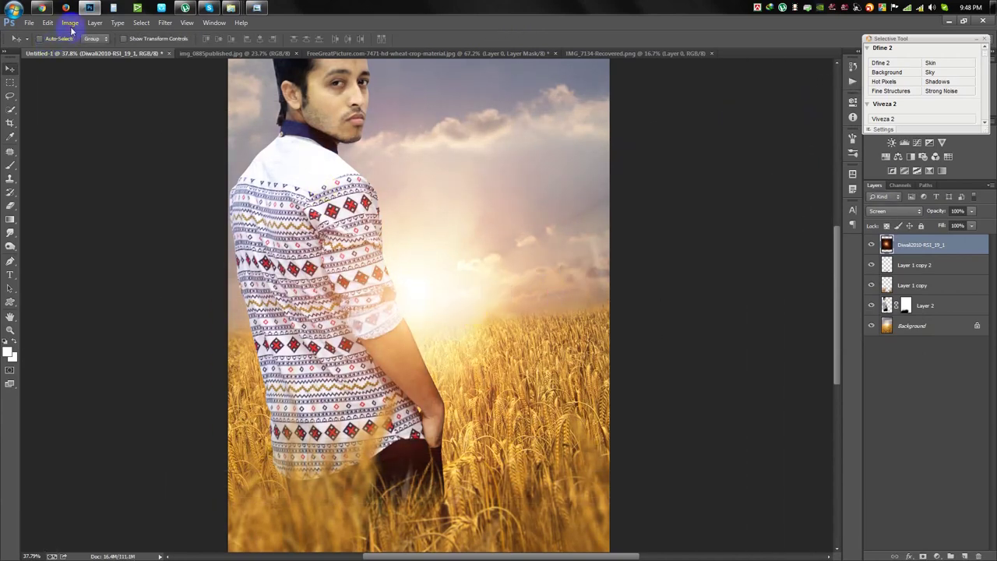
Darken the flare's shadows with a Levels adjustment to hide its edges.
click(70, 22)
mouse_move(81, 50)
click(204, 60)
mouse_move(580, 202)
mouse_down()
mouse_move(617, 203)
mouse_move(598, 204)
mouse_up()
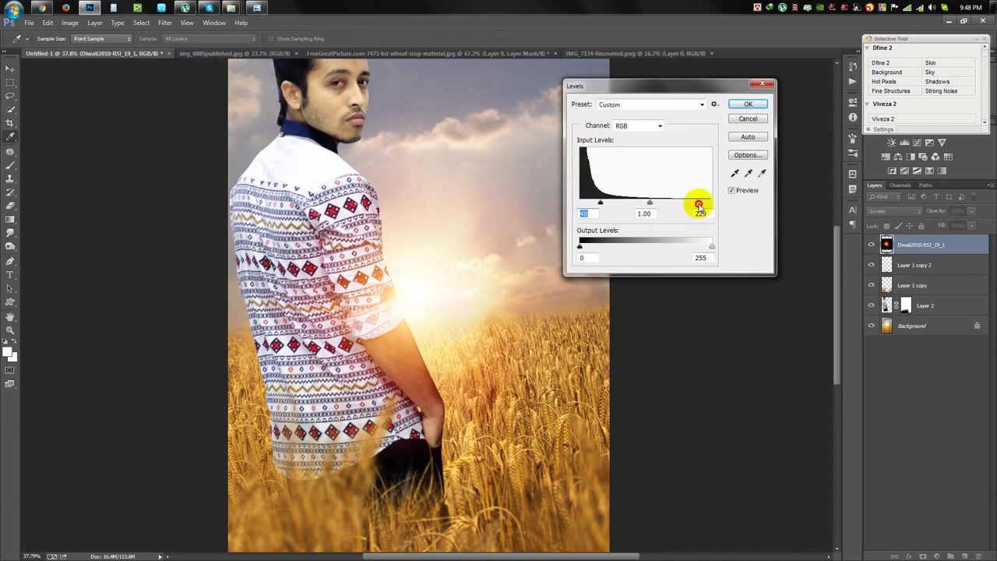
click(748, 104)
Zoom out to the whole composition and add an empty Layer 3 on top.
key(v)
scroll(504, 272, down, 3)
scroll(501, 278, up, 1)
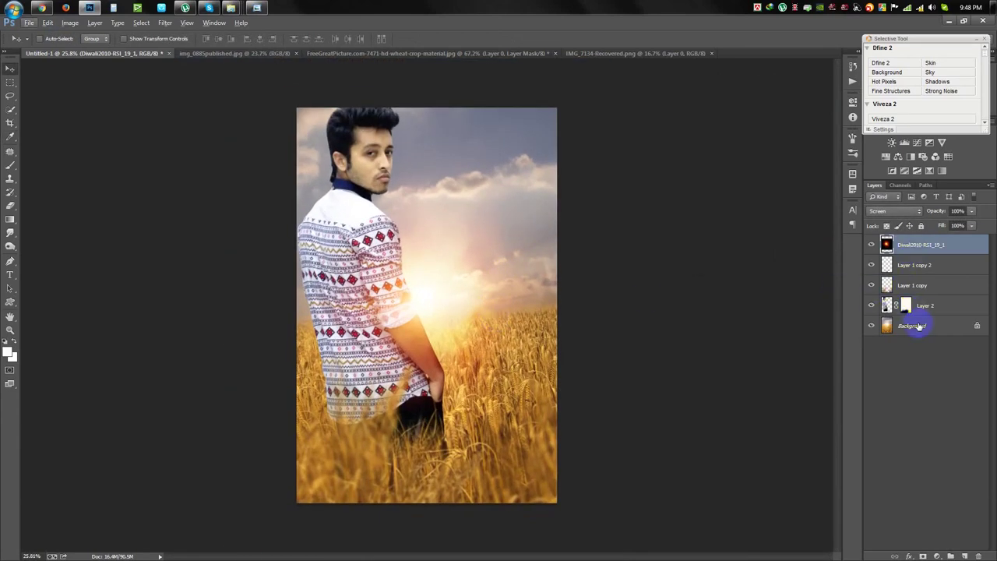
click(966, 555)
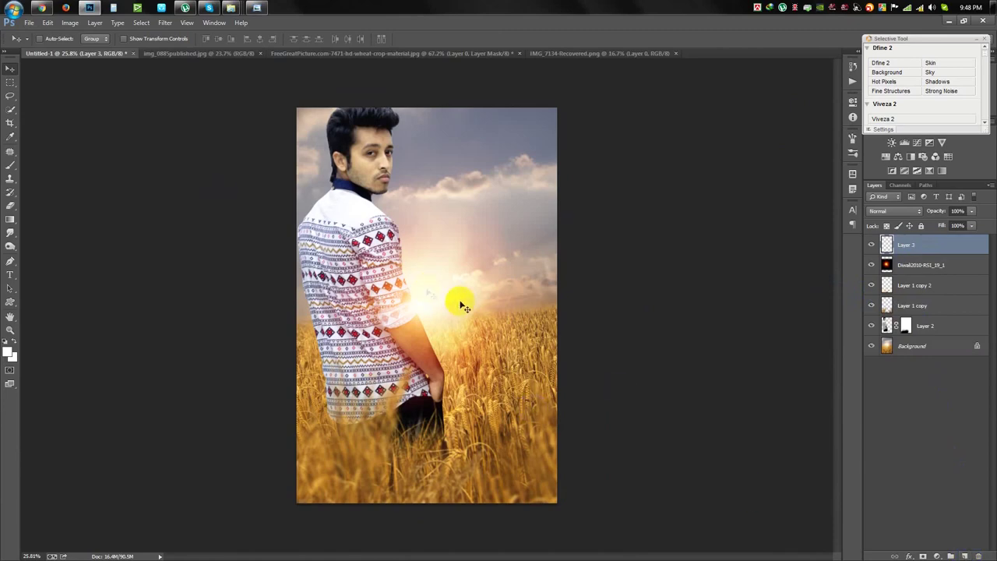
Add a new empty layer above the man's Layer 2.
scroll(434, 217, up, 1)
scroll(373, 108, up, 1)
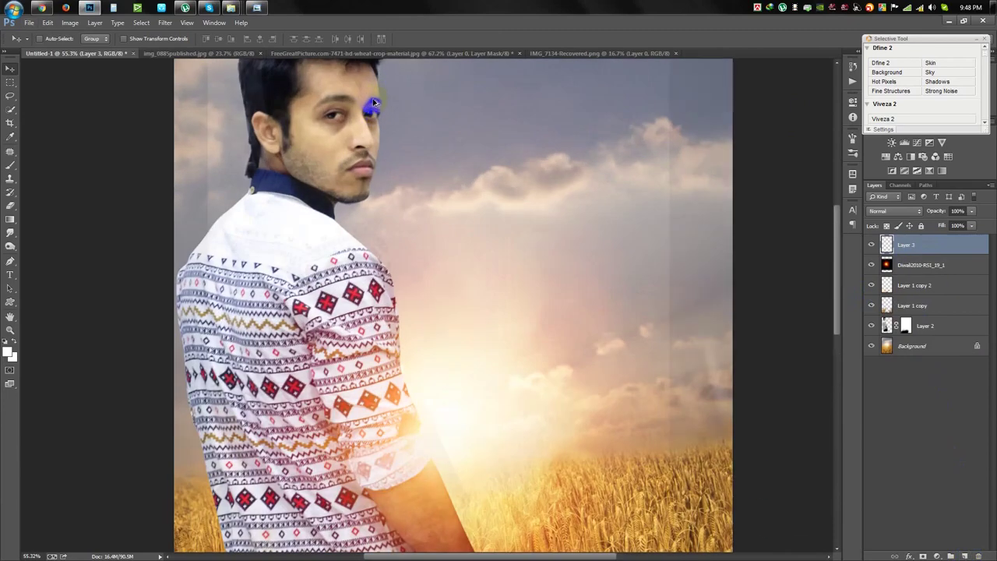
scroll(459, 228, up, 1)
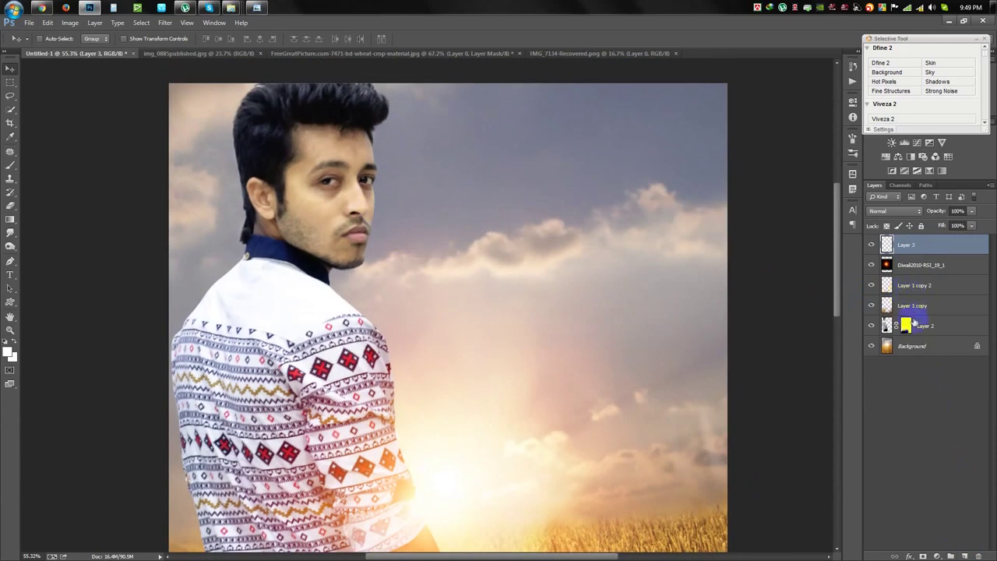
click(940, 327)
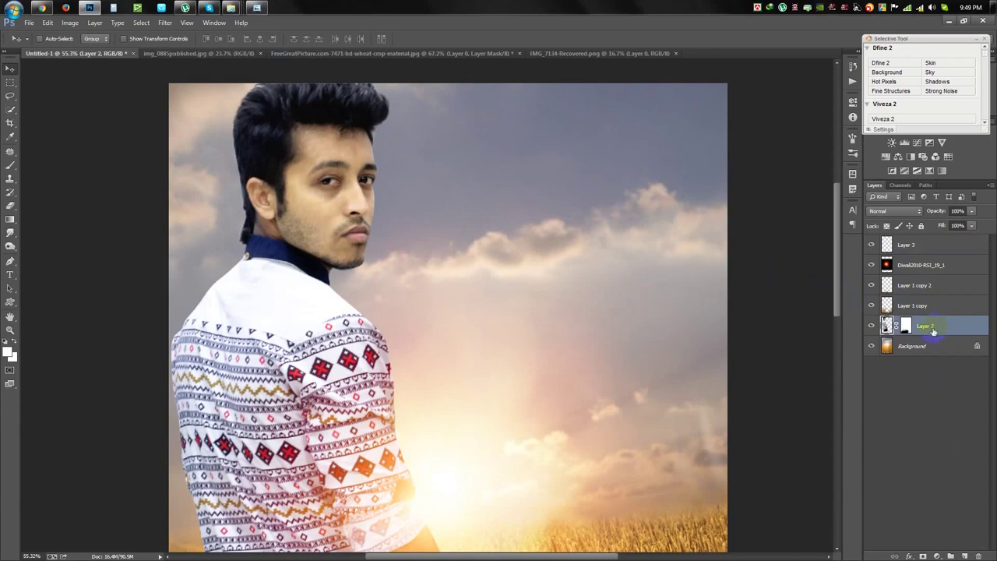
click(964, 555)
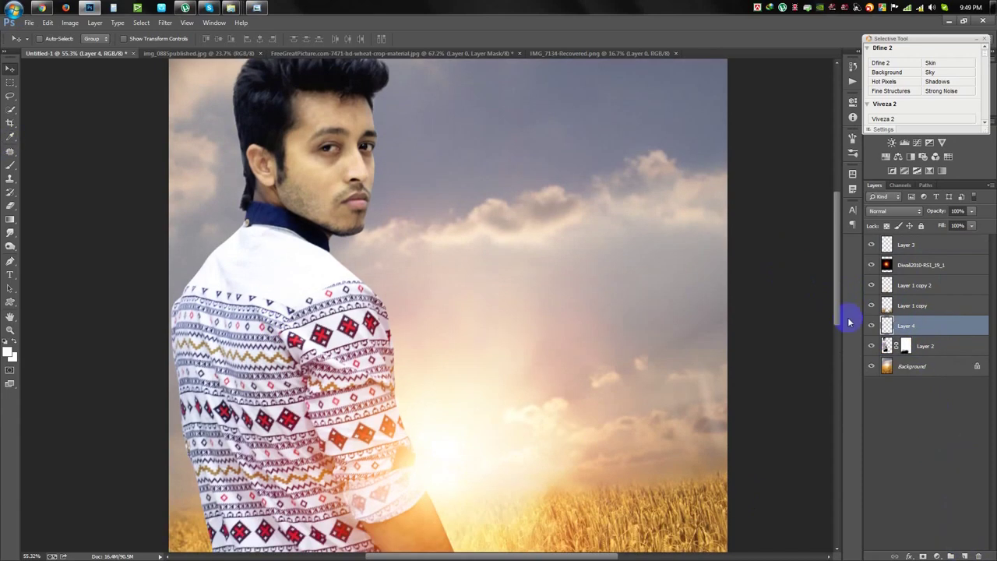
Move a flare copy to just above Layer 2 and clip it to the man's layer.
click(919, 265)
mouse_move(495, 468)
mouse_down()
mouse_move(467, 283)
mouse_move(473, 167)
mouse_move(483, 163)
mouse_move(468, 171)
mouse_move(476, 183)
mouse_up()
mouse_move(919, 265)
mouse_down()
mouse_move(911, 346)
mouse_move(978, 555)
mouse_up()
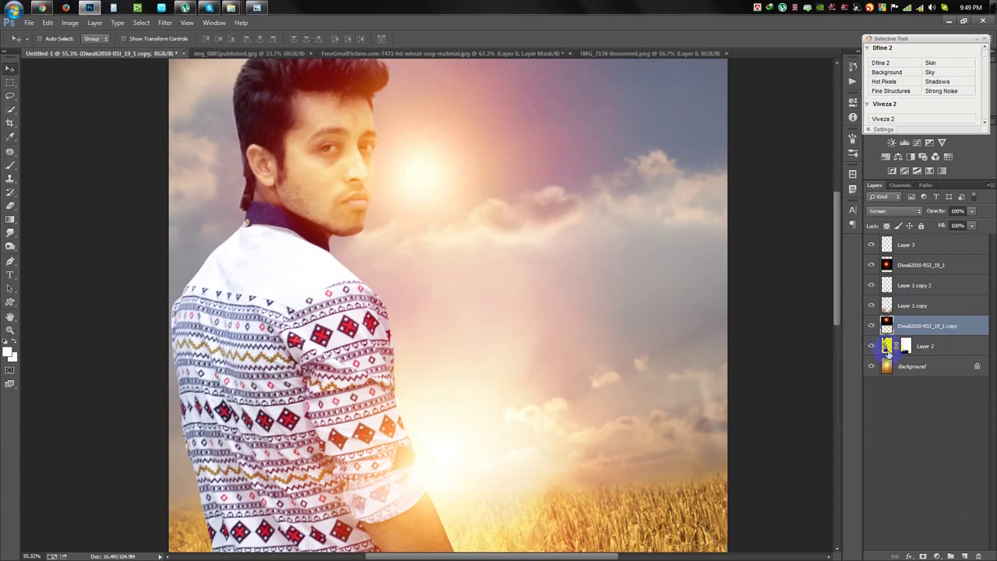
right_click(928, 327)
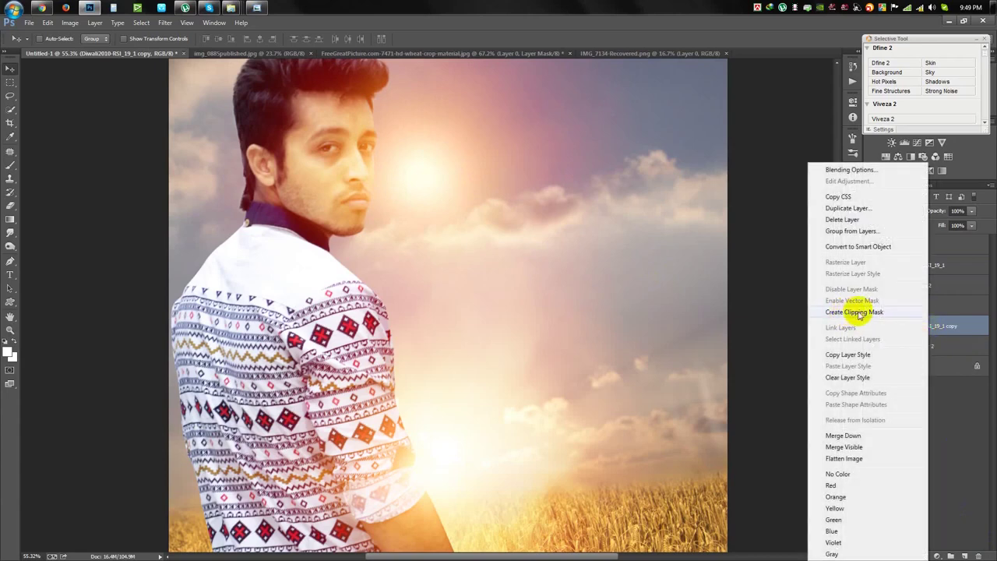
click(854, 313)
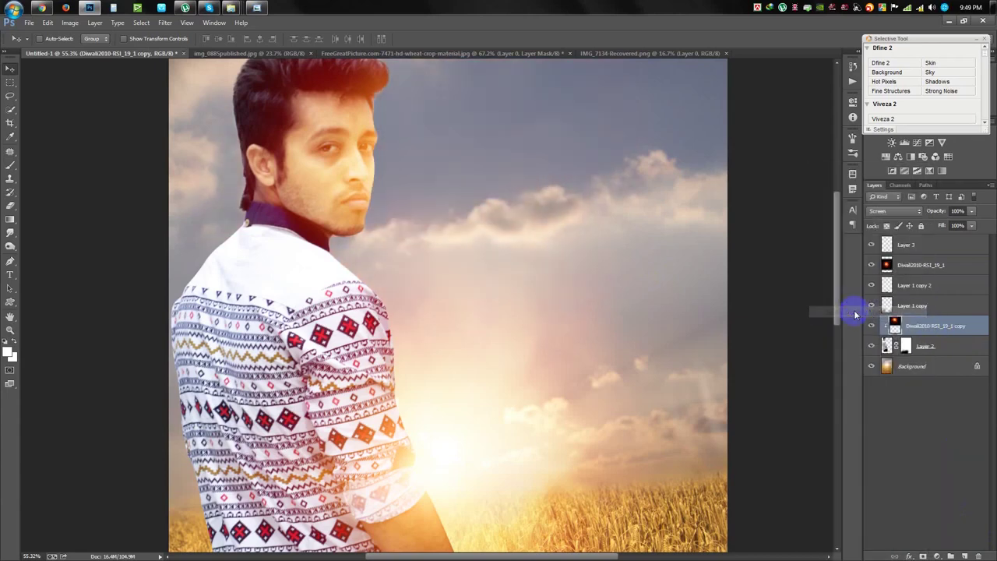
Position the clipped glow over the man and enlarge it to about 184%.
mouse_move(428, 201)
mouse_down()
mouse_move(472, 190)
mouse_move(407, 244)
mouse_move(392, 233)
mouse_move(413, 257)
mouse_up()
key(ctrl+0)
key(ctrl+t)
mouse_move(717, 384)
mouse_down()
mouse_move(614, 282)
mouse_move(599, 247)
mouse_move(581, 258)
mouse_move(592, 260)
mouse_up()
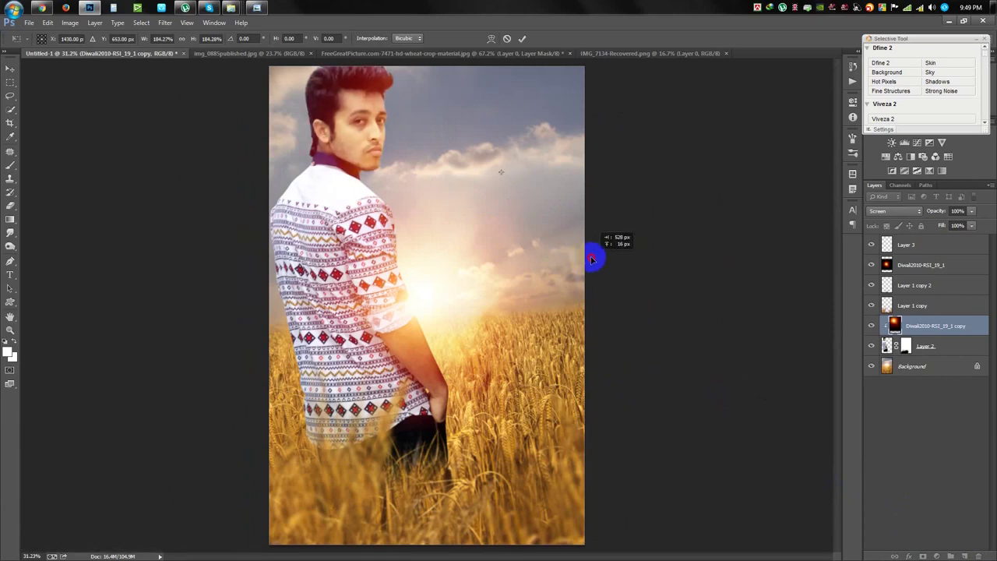
scroll(387, 113, up, 2)
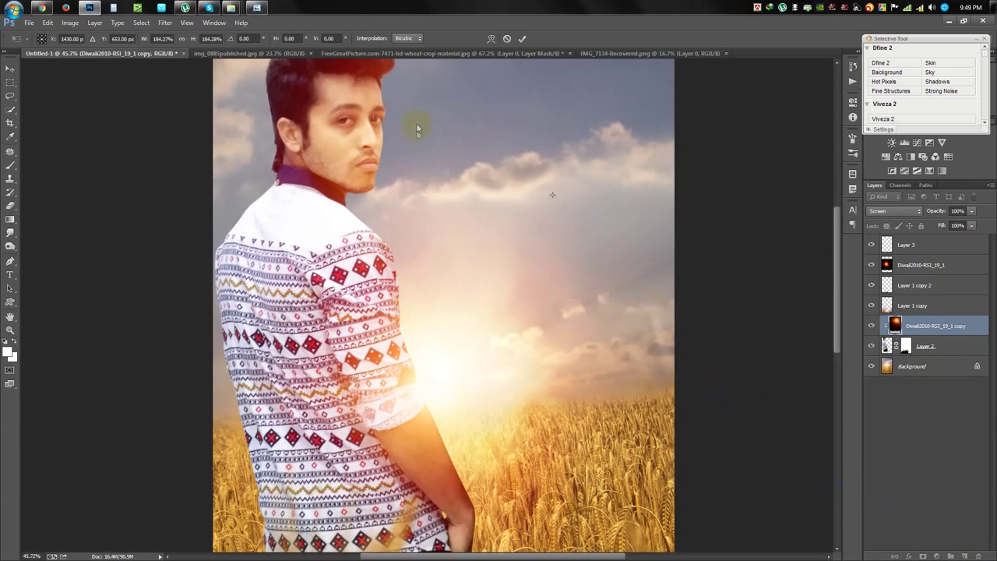
scroll(417, 147, down, 3)
drag(461, 204, 474, 211)
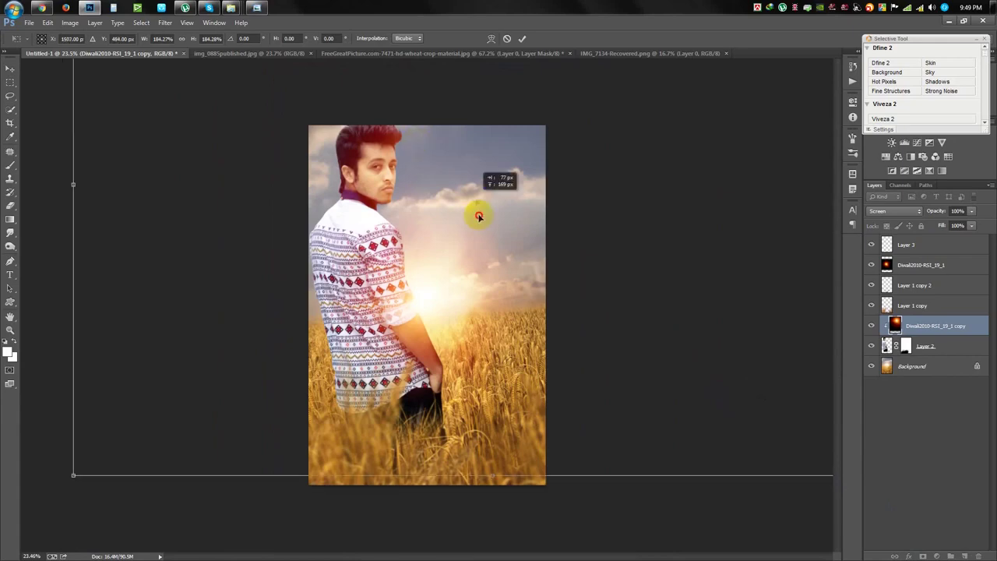
key(Return)
scroll(401, 182, up, 2)
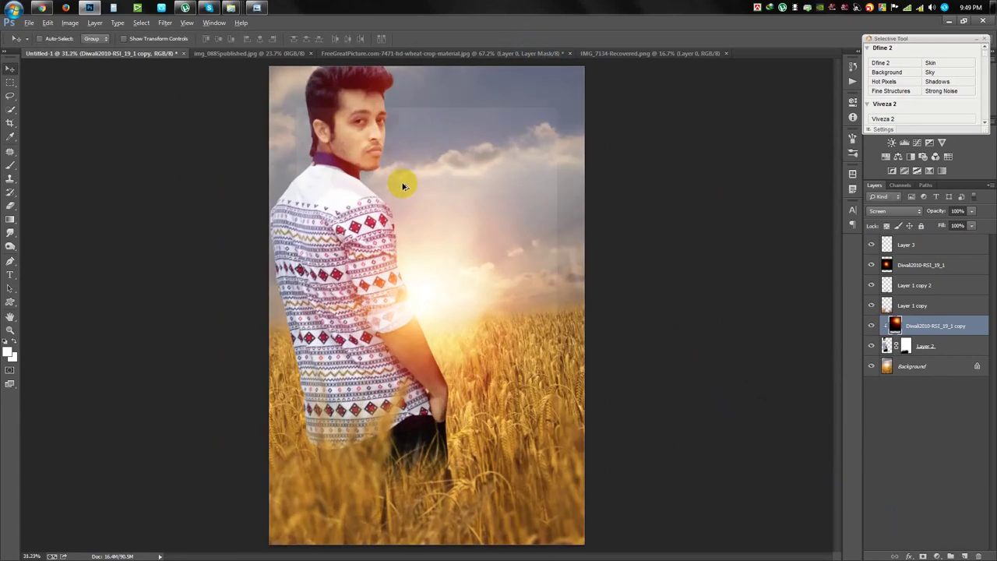
scroll(393, 155, up, 2)
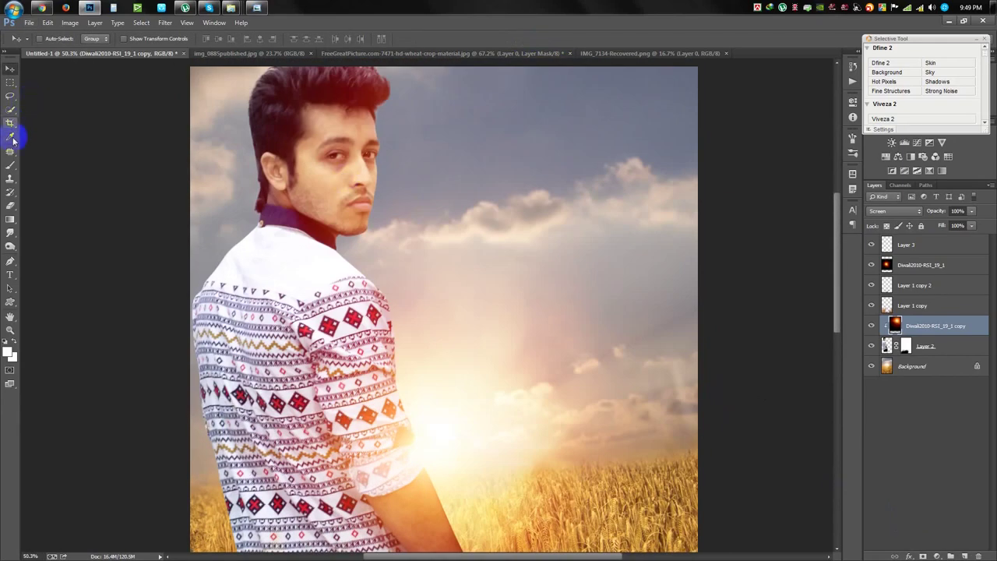
Erase the glow from the man's hair with a 300 px eraser.
click(10, 165)
click(10, 205)
right_click(225, 199)
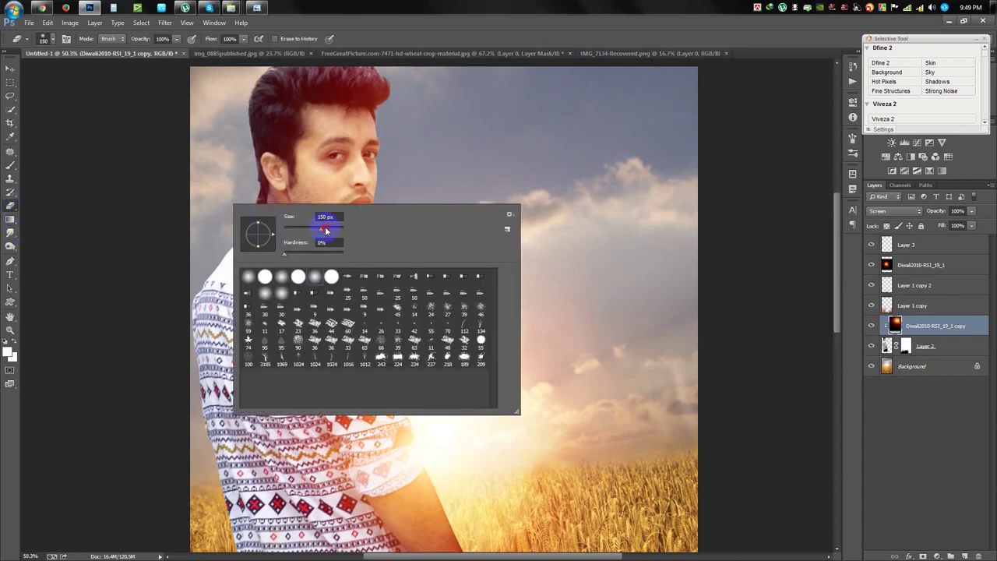
text(300)
key(Return)
drag(300, 101, 257, 152)
mouse_move(257, 105)
mouse_down()
mouse_move(268, 144)
mouse_move(260, 214)
mouse_move(269, 165)
mouse_up()
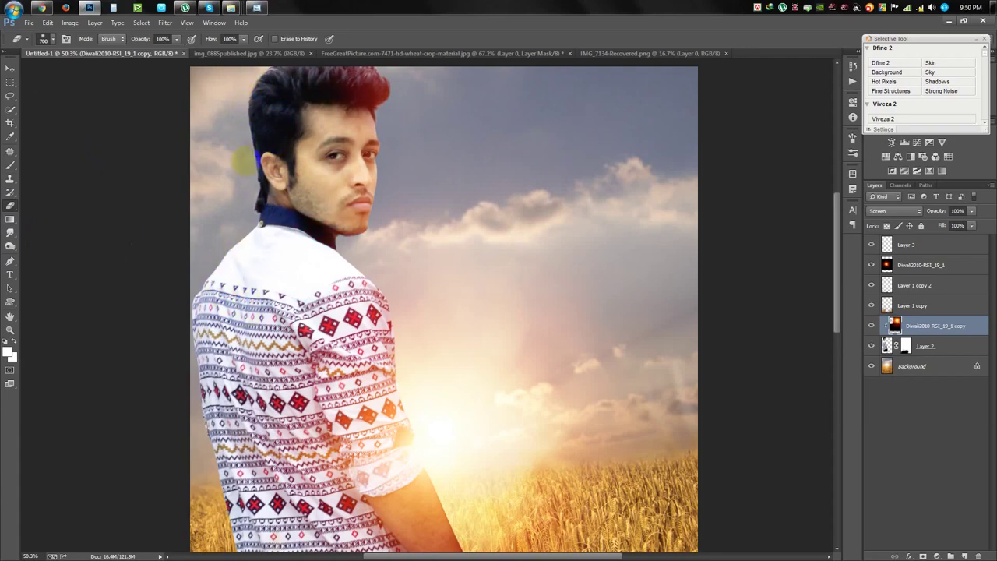
drag(281, 97, 267, 211)
scroll(249, 200, down, 1)
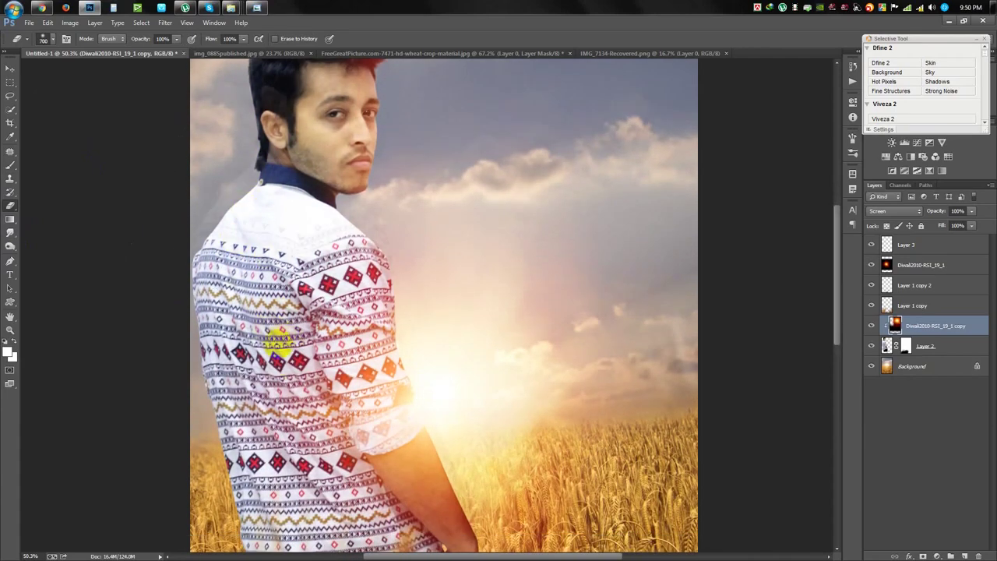
scroll(268, 312, down, 4)
scroll(253, 321, down, 3)
Add Layer 4 above Layer 2 and brush black along the shirt's left edge.
click(894, 352)
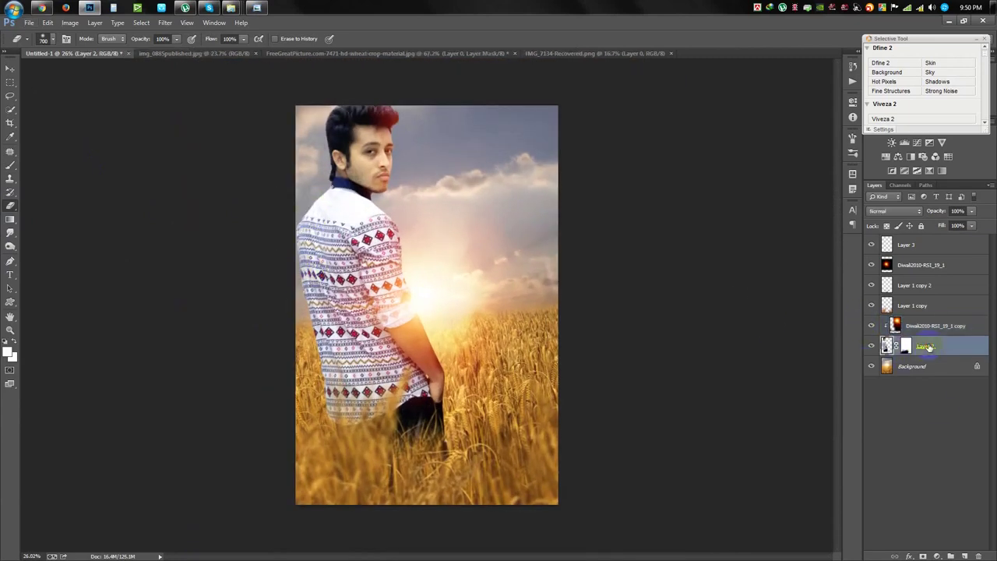
click(964, 555)
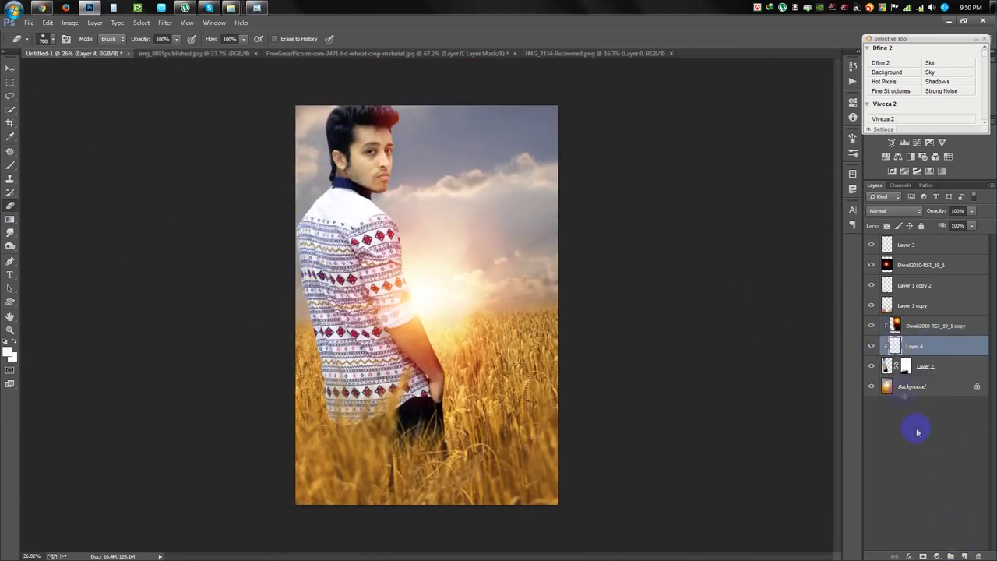
scroll(534, 318, up, 2)
click(9, 166)
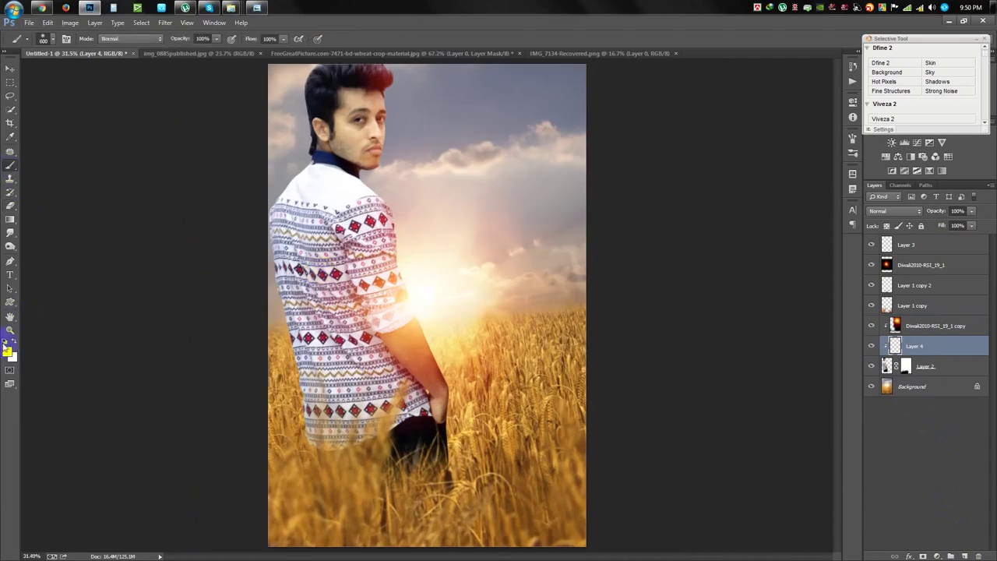
drag(285, 92, 312, 489)
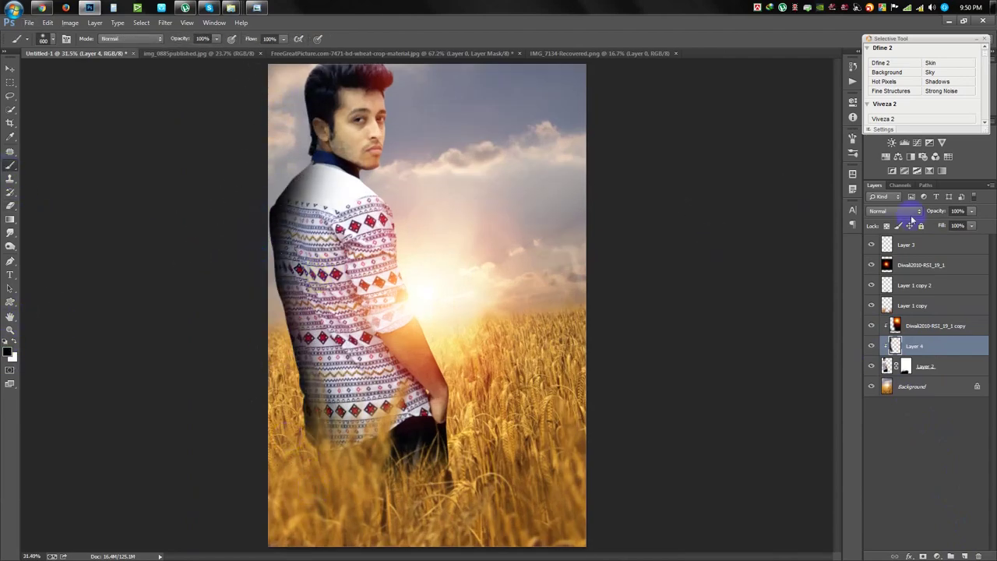
Lower Layer 4's opacity to 19%.
drag(934, 214, 912, 212)
click(700, 263)
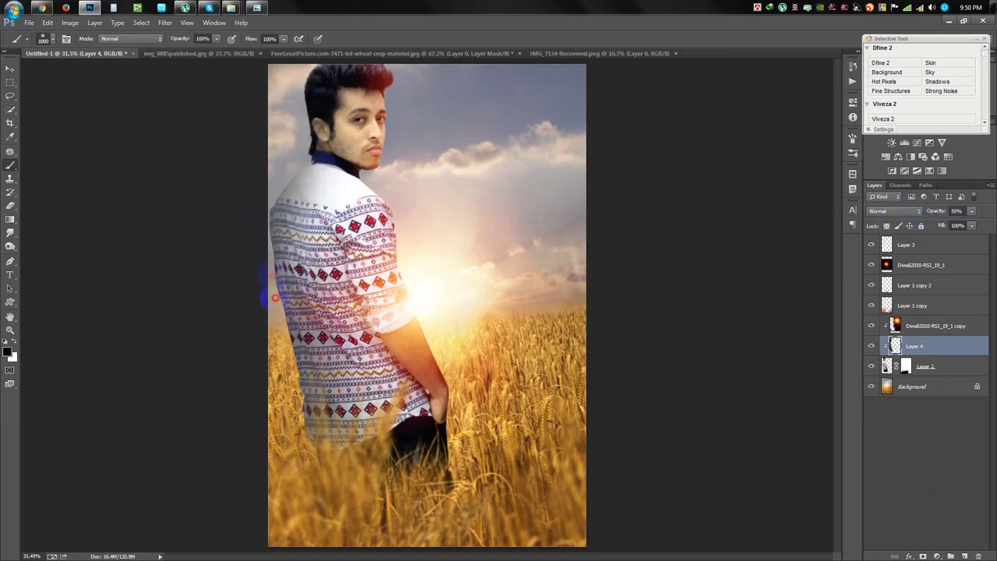
drag(937, 212, 927, 214)
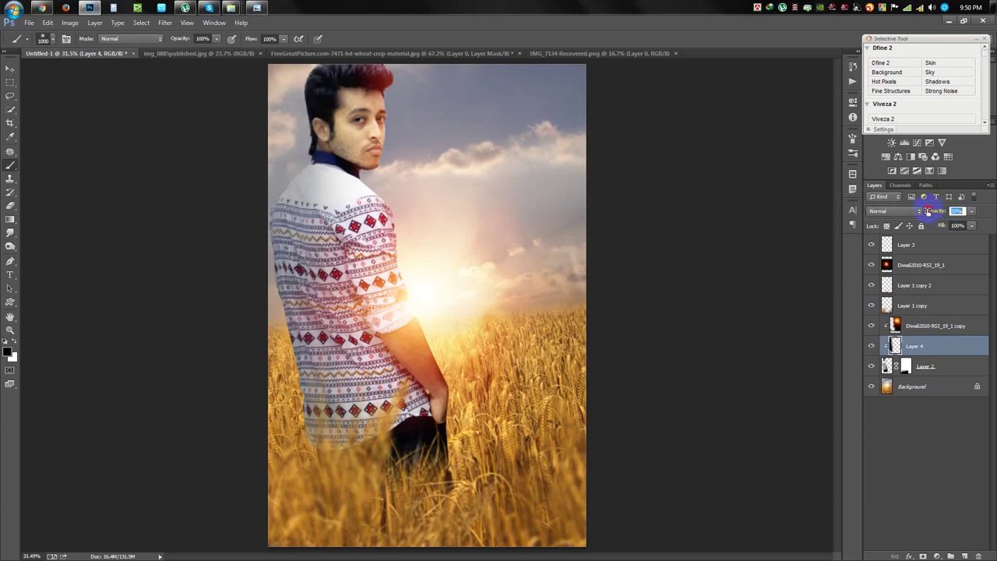
drag(927, 212, 922, 212)
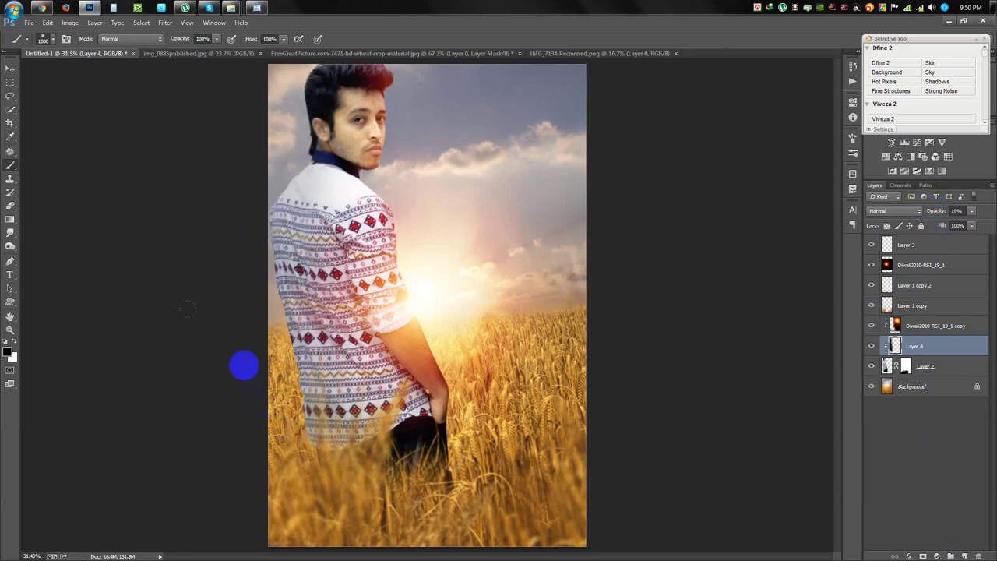
Fill the top Layer 3 with a merged copy of the composite via Apply Image.
click(11, 68)
scroll(433, 323, down, 2)
scroll(414, 312, up, 1)
click(905, 245)
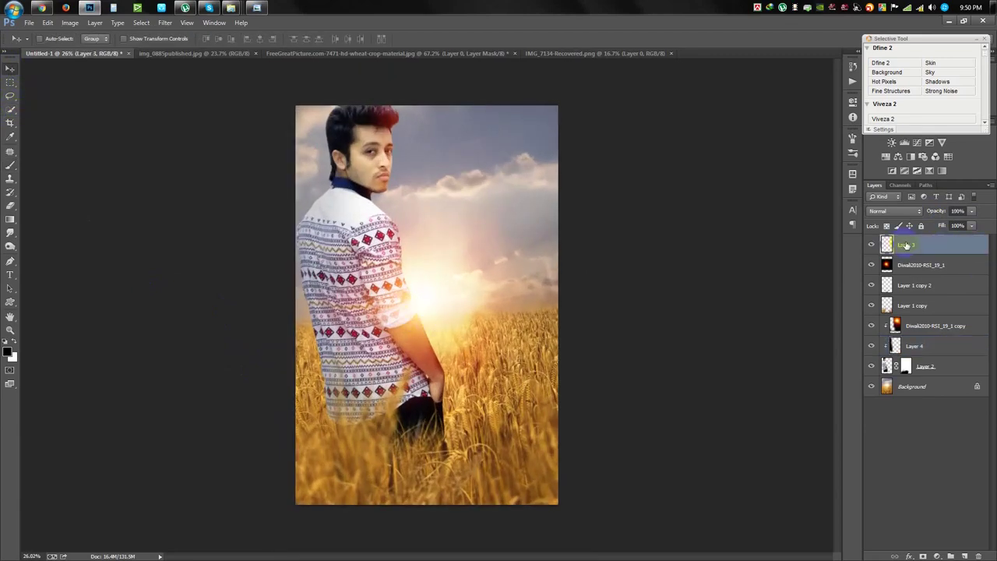
click(69, 22)
click(125, 173)
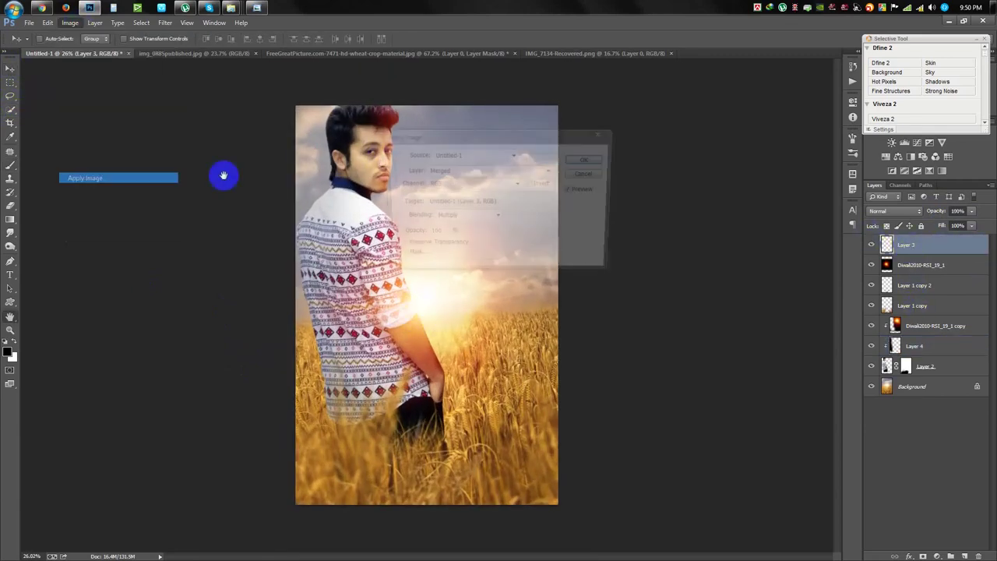
click(584, 156)
Look over the merged result and open the Filter menu.
scroll(400, 189, up, 1)
scroll(460, 201, up, 1)
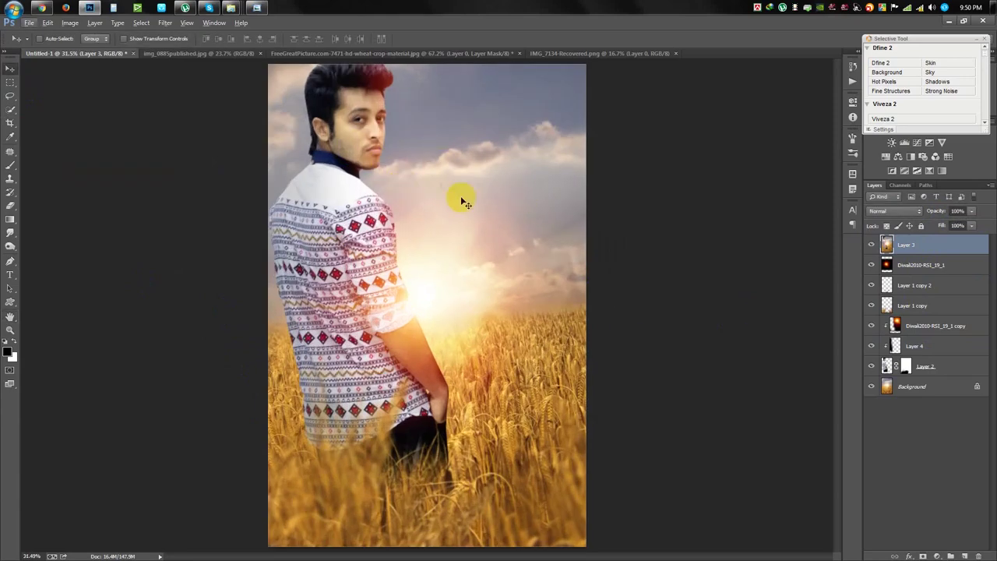
scroll(439, 184, up, 1)
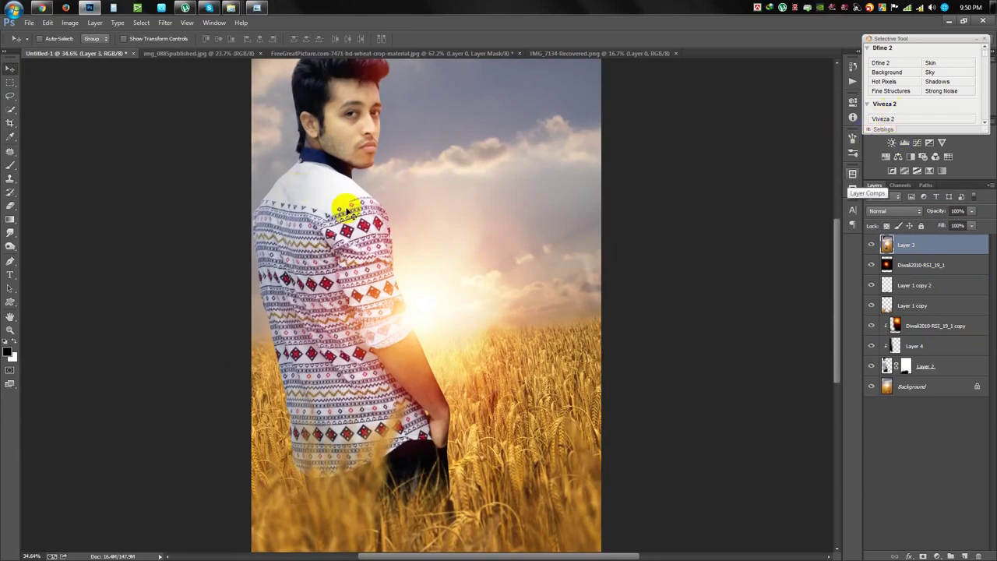
scroll(348, 207, down, 1)
scroll(358, 209, down, 1)
scroll(363, 208, up, 1)
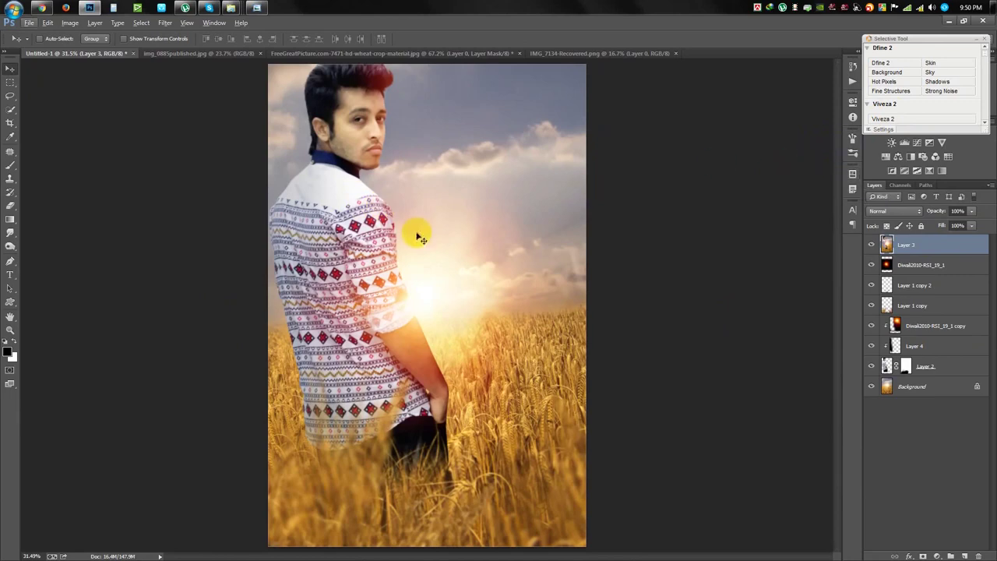
click(141, 22)
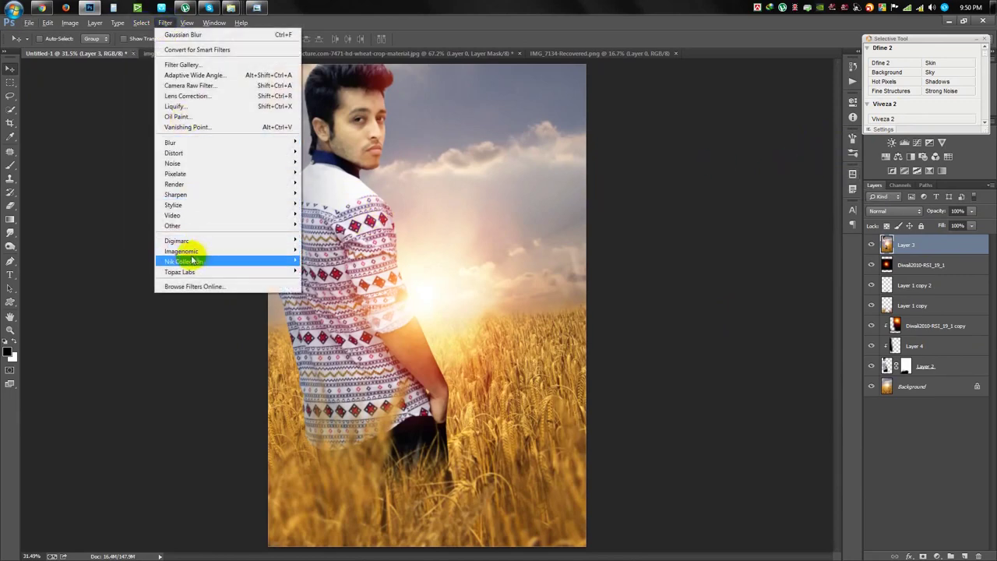
In Camera Raw, lower Highlights to -63, raise Clarity to +22 and warm the Temperature.
click(197, 85)
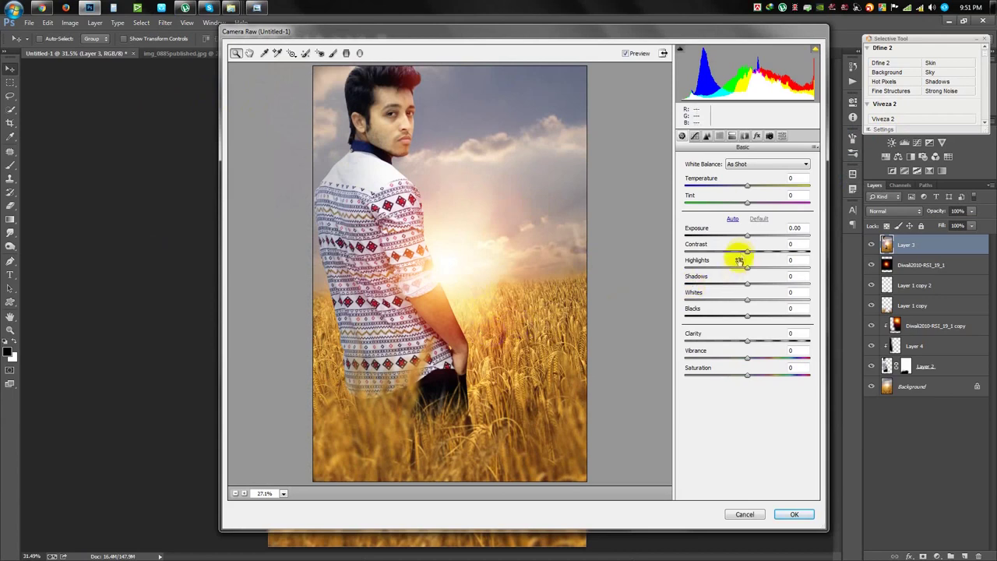
mouse_move(746, 268)
mouse_down()
mouse_move(709, 271)
mouse_move(766, 286)
mouse_move(756, 285)
mouse_move(765, 302)
mouse_move(733, 324)
mouse_move(767, 320)
mouse_up()
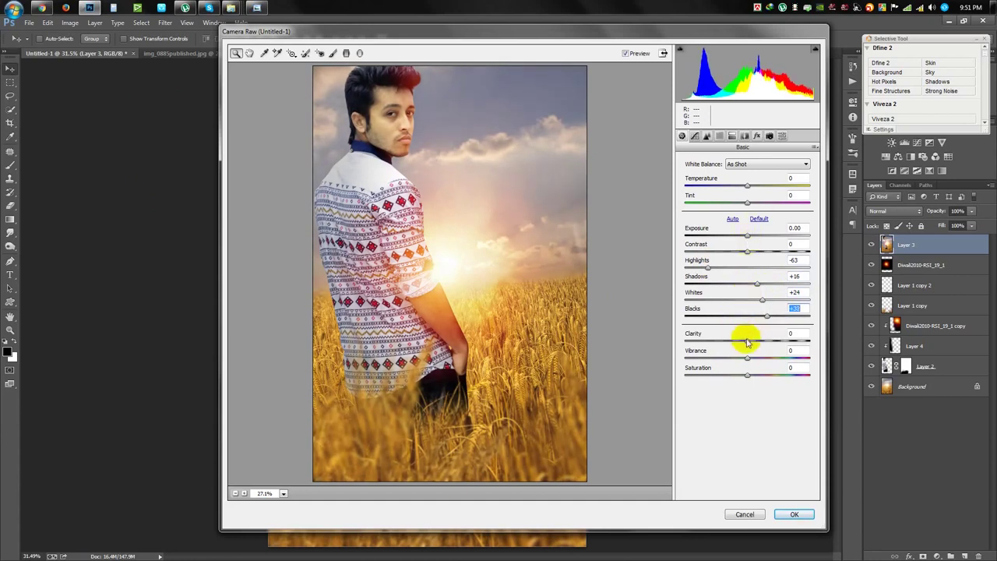
mouse_move(742, 339)
mouse_down()
mouse_move(762, 338)
mouse_move(738, 360)
mouse_up()
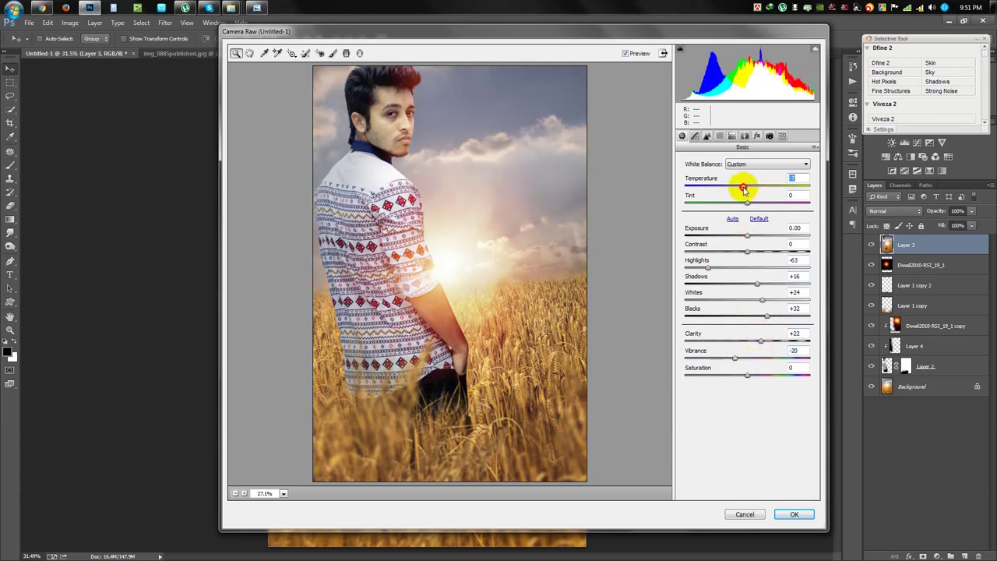
drag(736, 189, 748, 185)
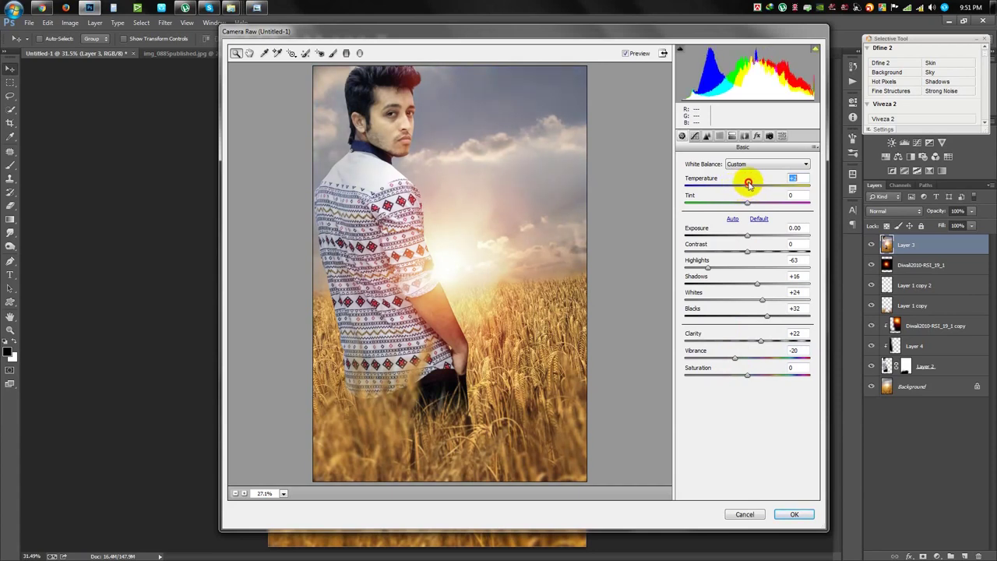
Set tone-curve Lights to +20, raise Highlights, drop Darks to -10, and apply the grade.
click(694, 136)
mouse_move(747, 341)
mouse_down()
mouse_move(732, 339)
mouse_move(759, 335)
mouse_up()
mouse_move(747, 324)
mouse_down()
mouse_move(730, 323)
mouse_move(755, 323)
mouse_up()
mouse_move(747, 356)
mouse_down()
mouse_move(733, 355)
mouse_move(745, 352)
mouse_move(742, 372)
mouse_move(769, 375)
mouse_up()
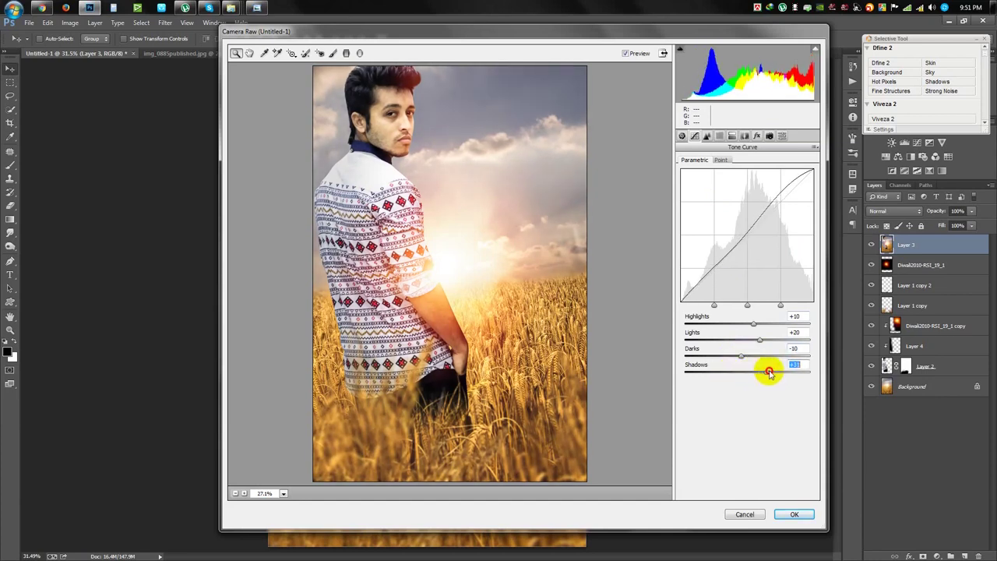
click(795, 514)
Compare the image with Layer 3 hidden and shown, leaving it visible.
scroll(434, 171, down, 1)
scroll(434, 171, up, 1)
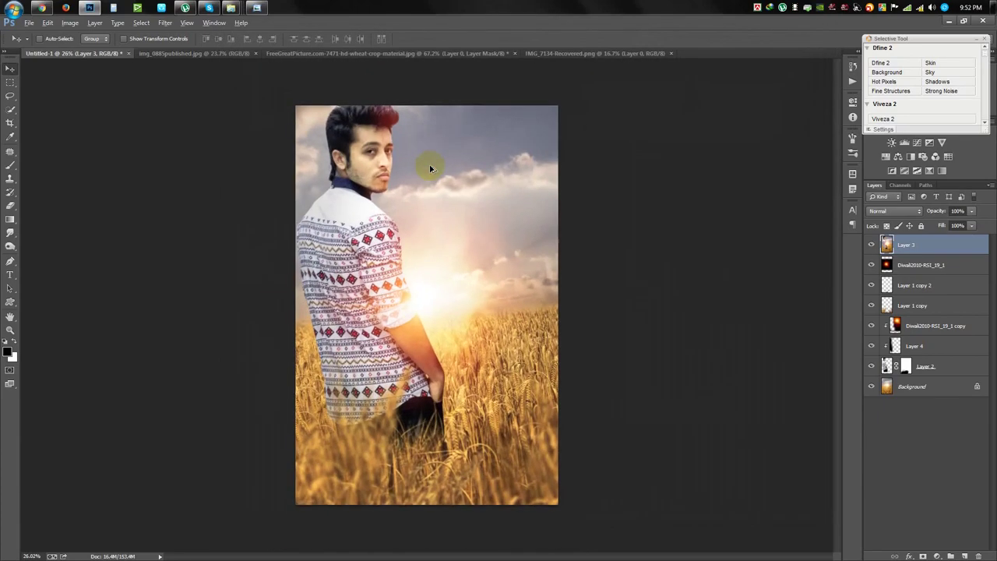
scroll(432, 169, up, 2)
scroll(431, 169, up, 2)
scroll(430, 169, down, 2)
scroll(431, 169, up, 1)
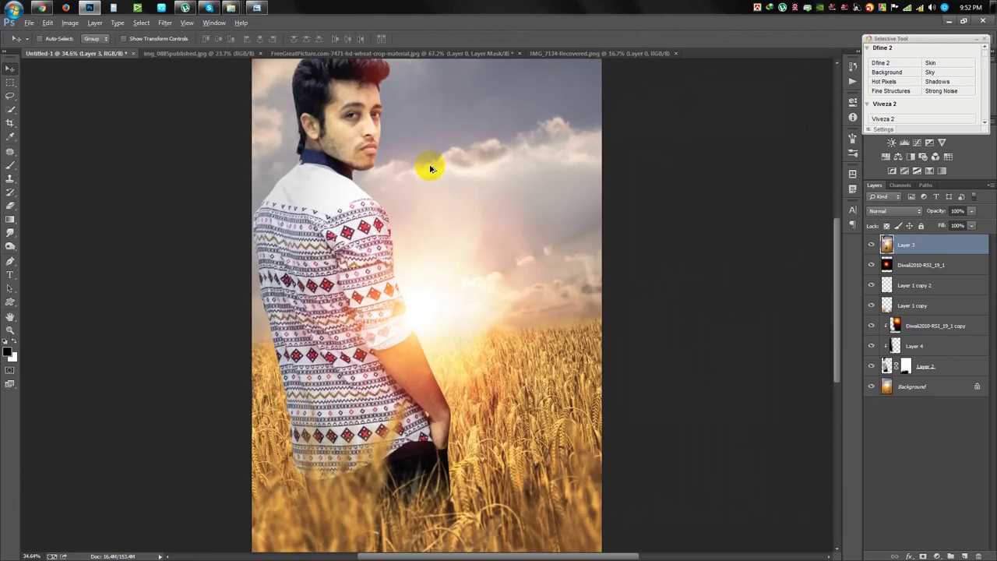
click(871, 244)
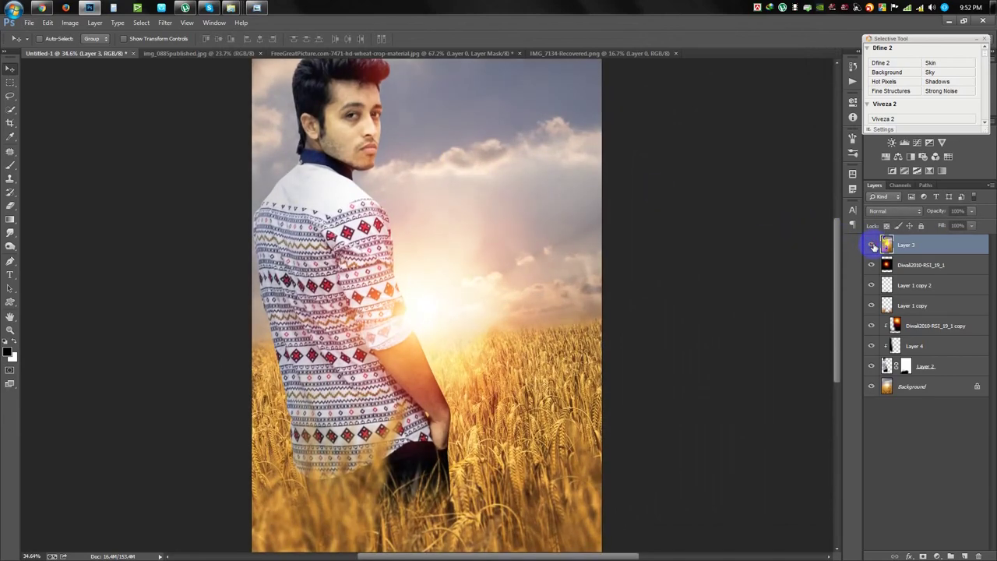
click(871, 245)
Launch Nik Collection's Color Efex Pro 4 on the image.
scroll(512, 208, down, 3)
click(165, 23)
mouse_move(184, 261)
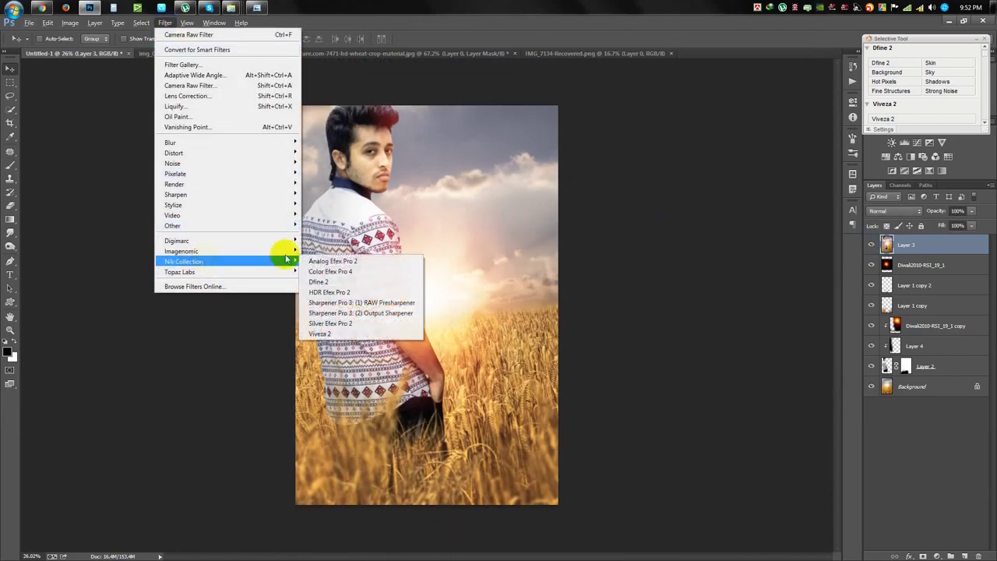
click(319, 271)
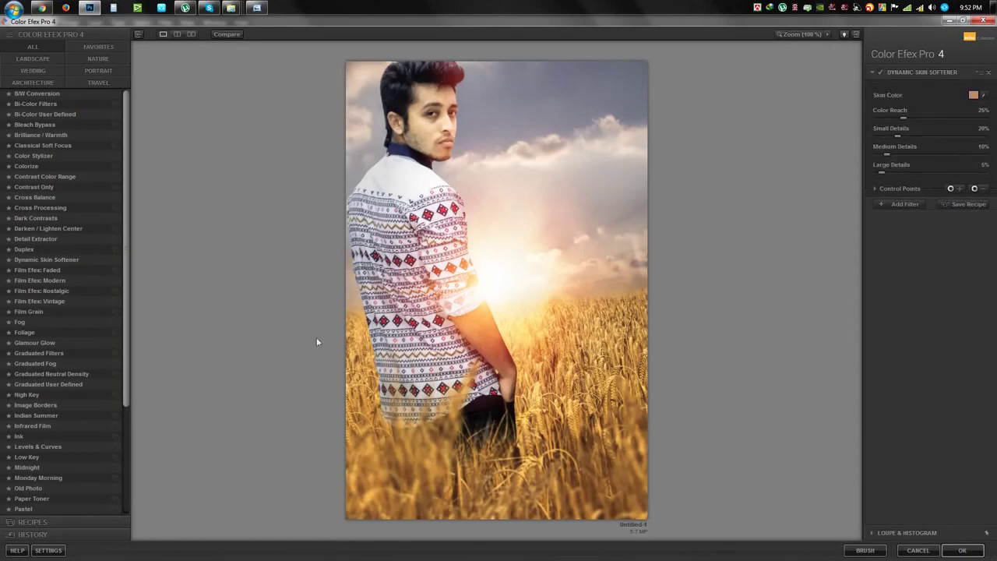
Preview the Bi-Color, Brilliance / Warmth, Color Stylizer, Contrast Color Range and Cross Balance looks.
click(104, 308)
click(36, 94)
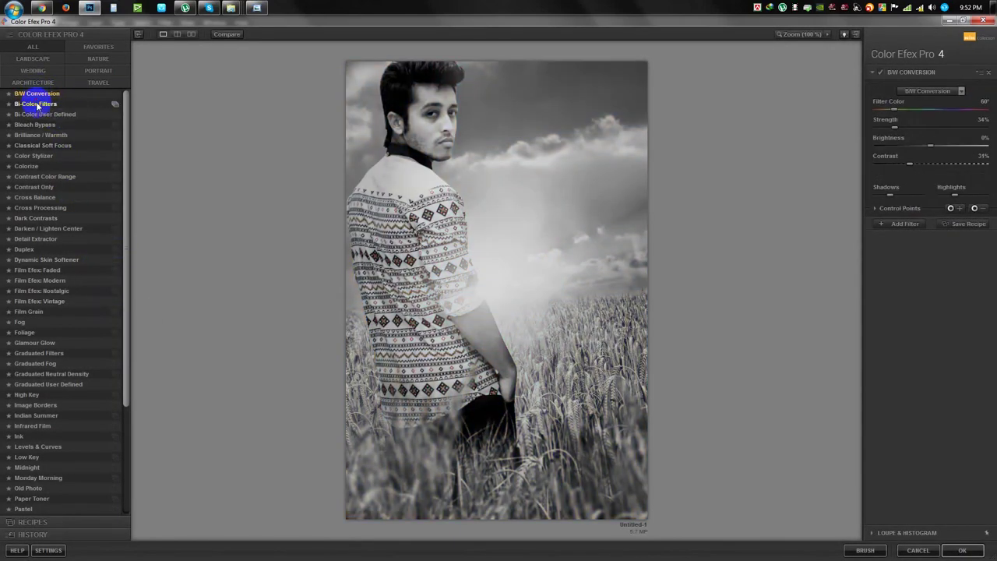
click(35, 104)
click(35, 124)
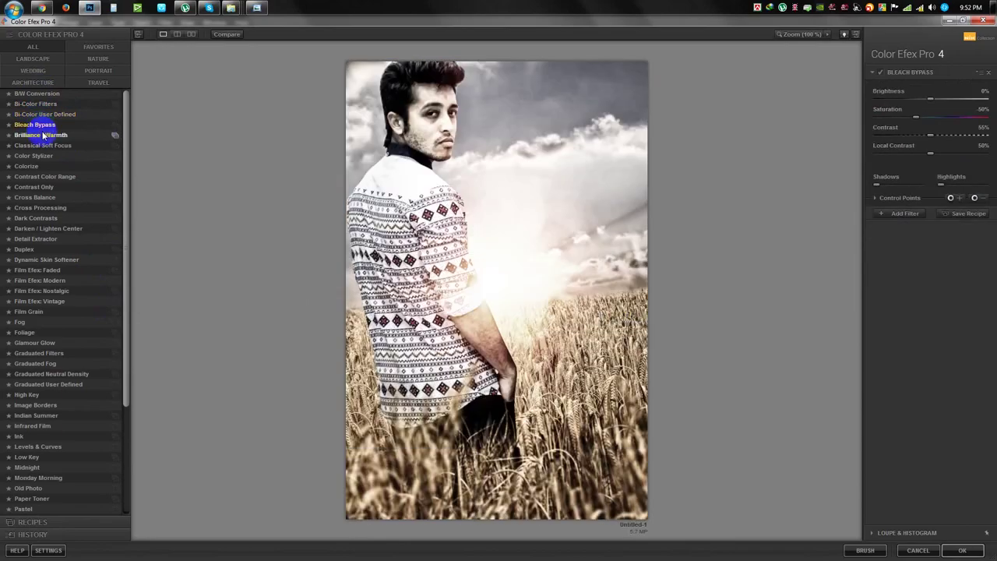
click(43, 145)
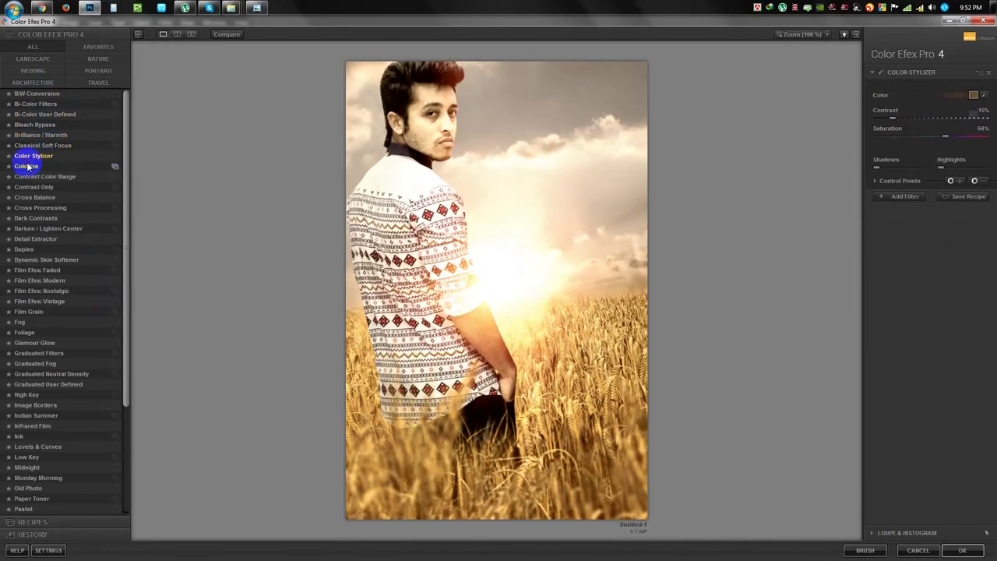
click(27, 166)
click(31, 177)
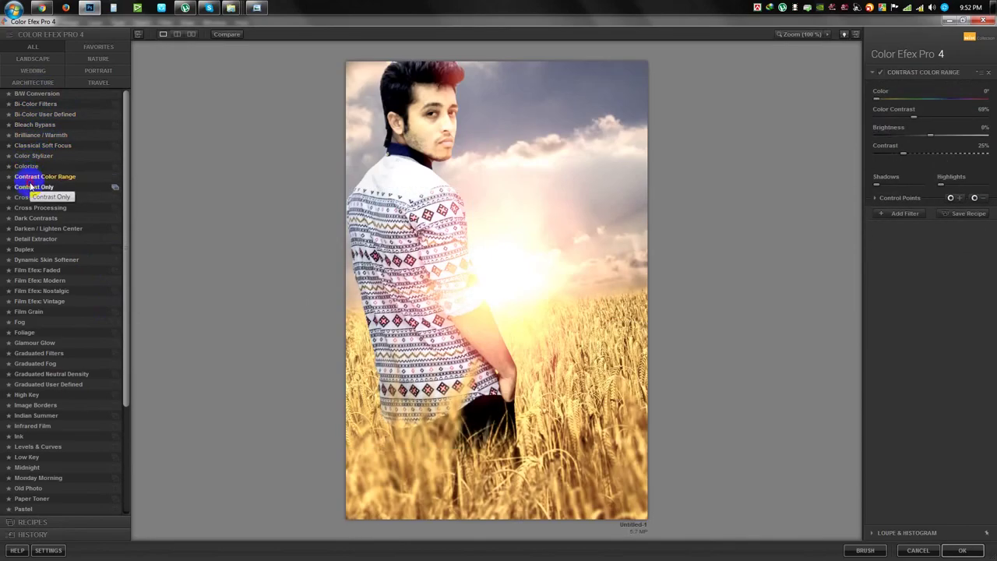
click(31, 187)
Apply Cross Processing at 30%, then stack a second Cross Processing filter using method B02.
click(43, 209)
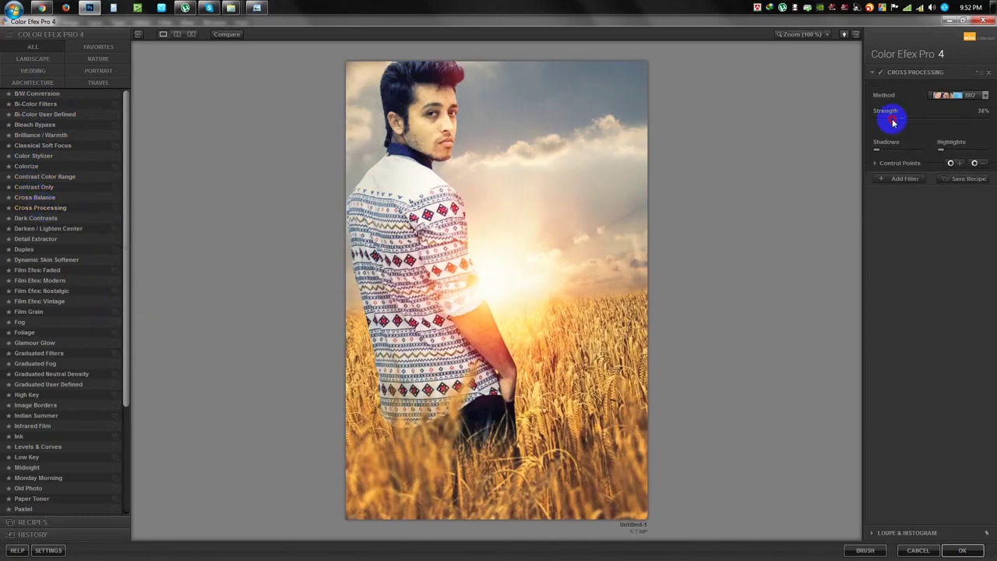
drag(903, 122, 906, 121)
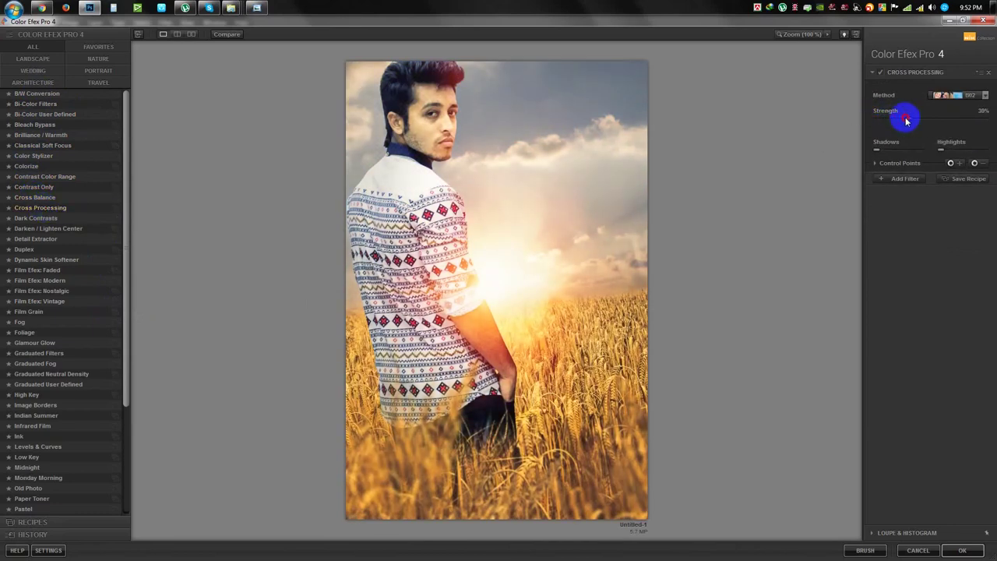
click(906, 179)
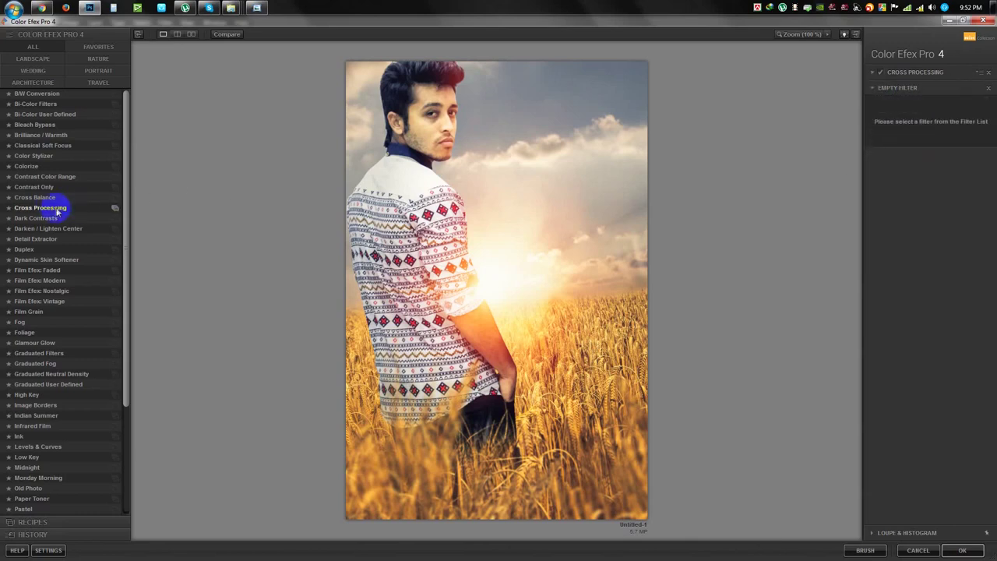
click(56, 210)
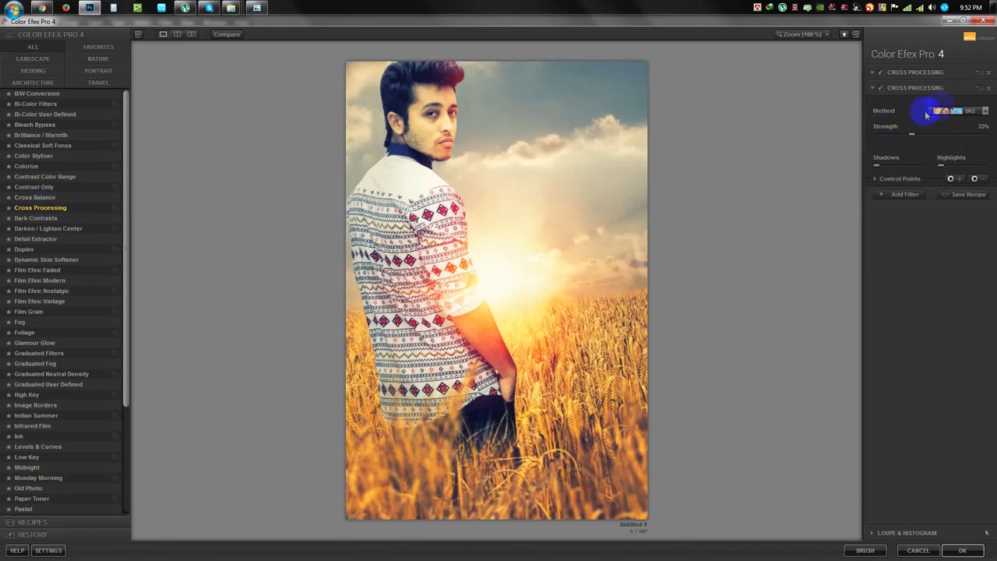
click(926, 115)
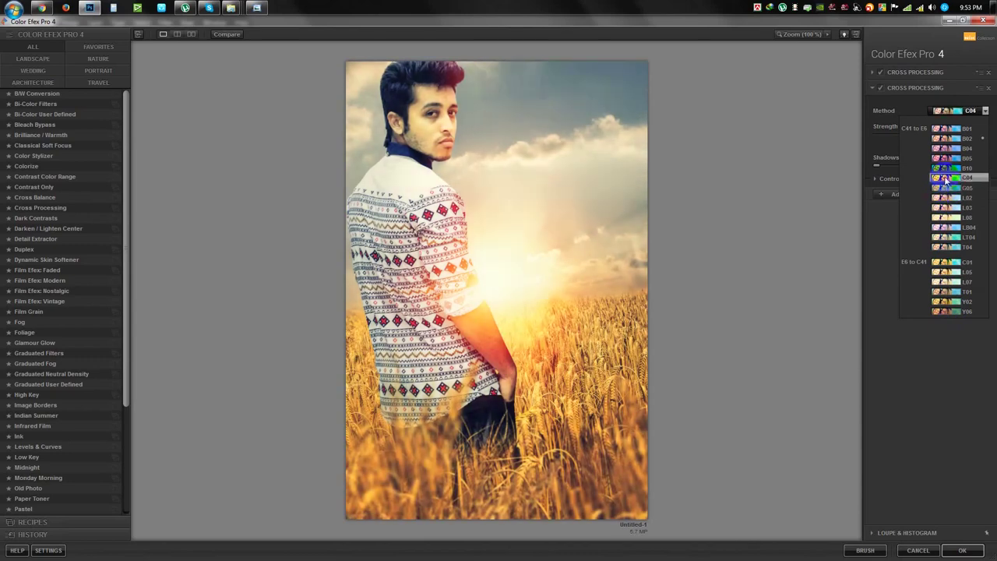
click(165, 169)
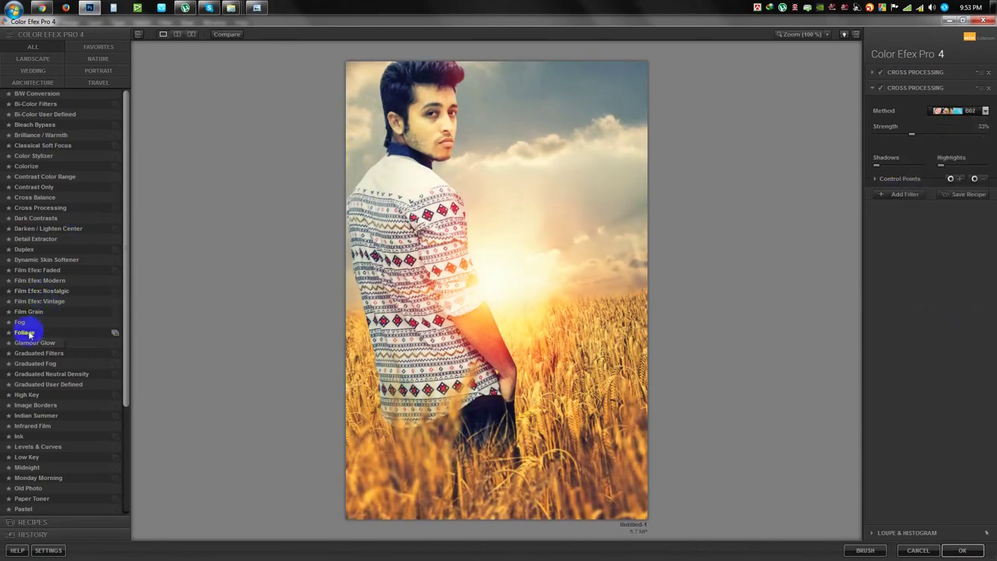
Try Film Efex: Nostalgic, Detail Extractor and Ink (about 32%) as the second filter.
click(22, 260)
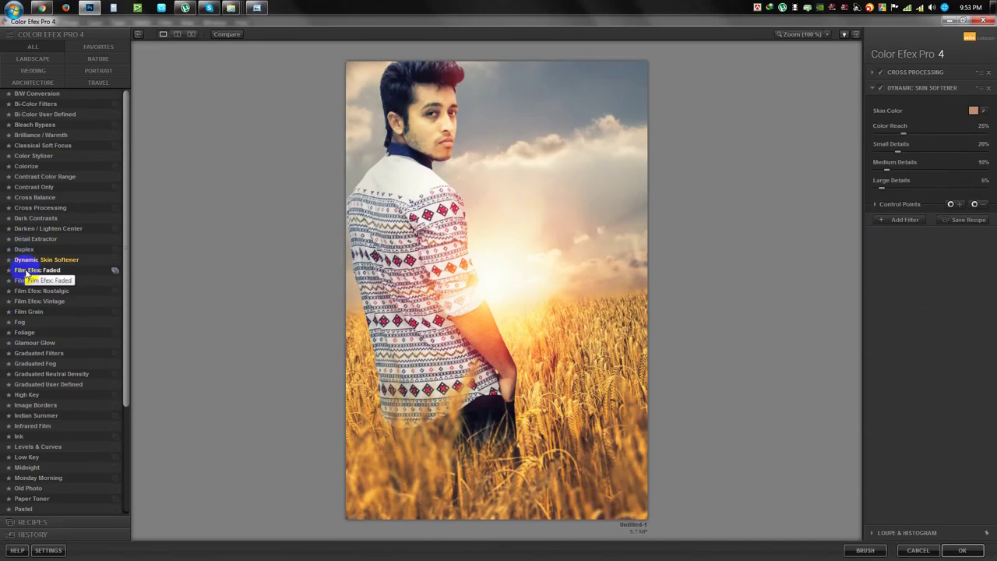
click(27, 280)
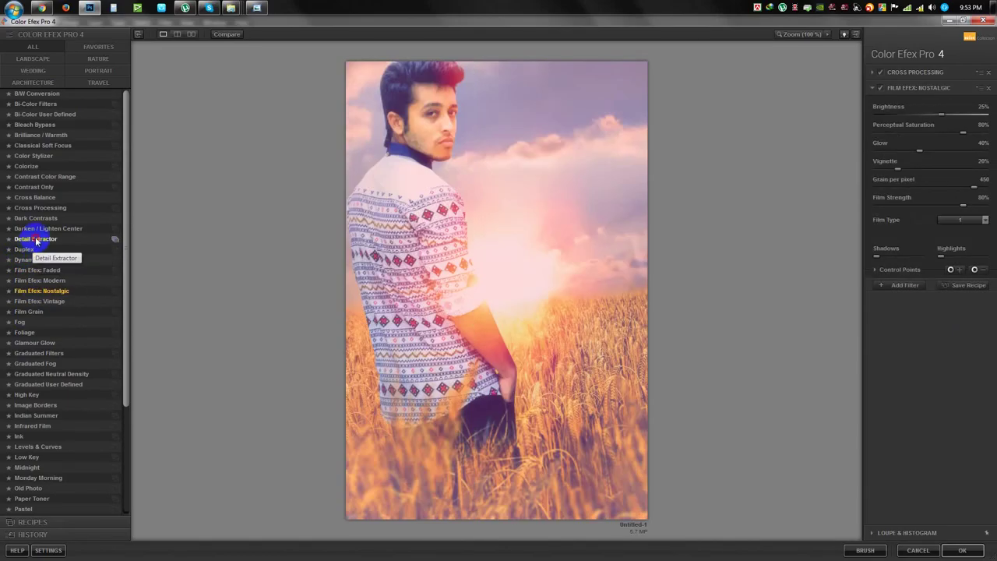
click(30, 291)
click(38, 238)
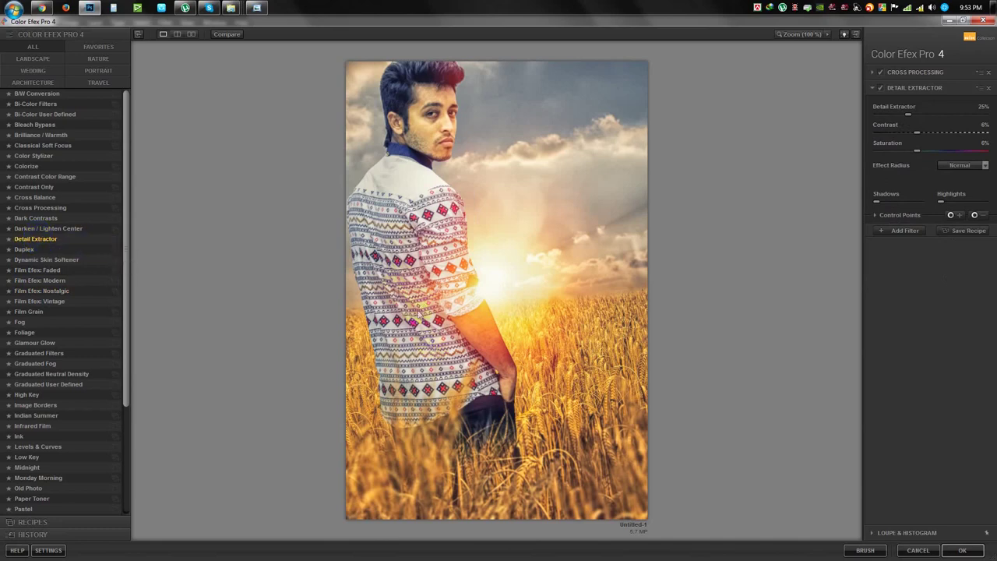
click(19, 436)
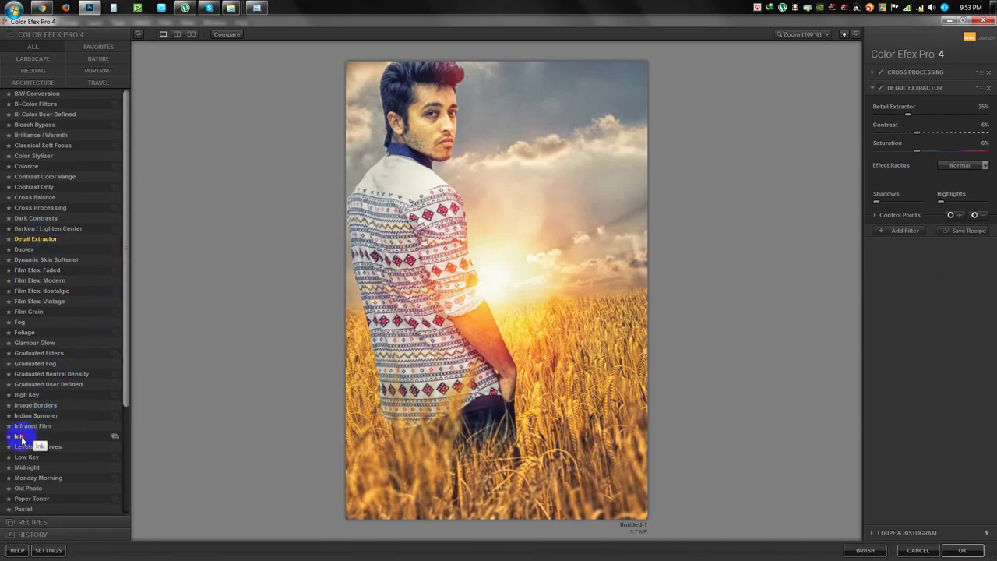
drag(896, 138, 918, 138)
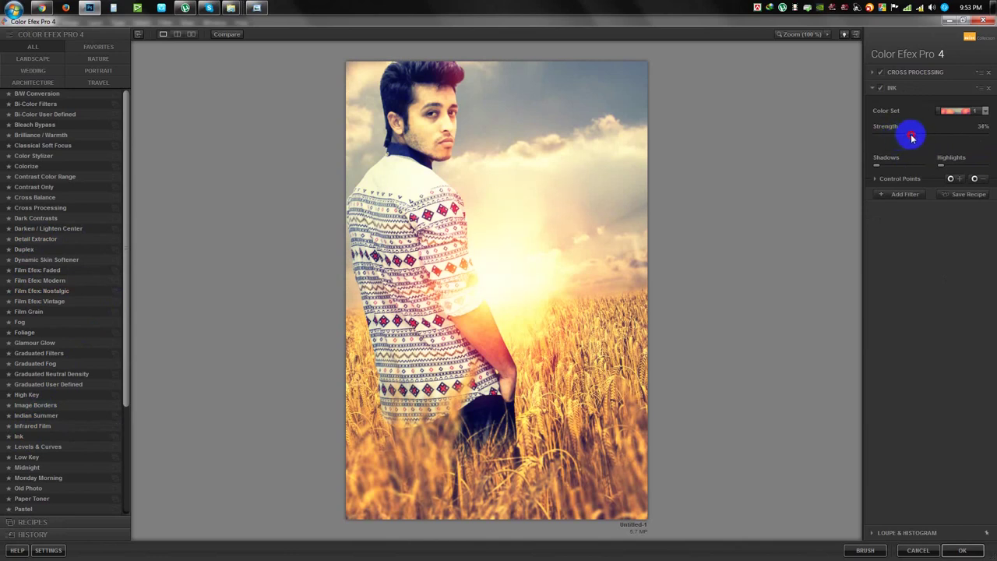
drag(900, 136, 909, 135)
Try Infrared Film and Film Efex: Vintage as the second filter.
click(24, 415)
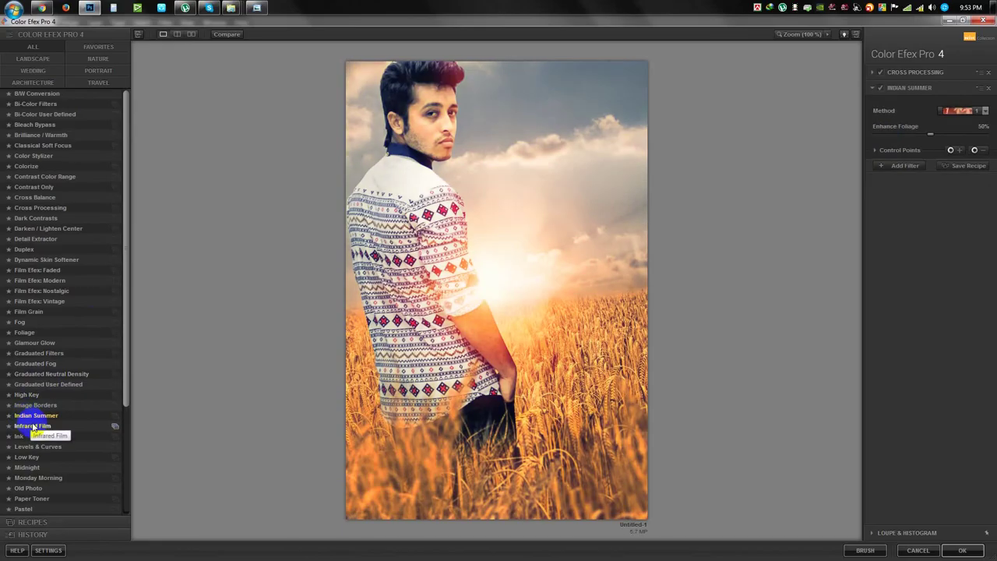
click(32, 405)
click(31, 342)
click(28, 311)
Make the second filter Cross Balance at about 55% with the Daylight To Tungsten preset.
click(32, 281)
click(27, 218)
click(34, 197)
drag(952, 134, 907, 137)
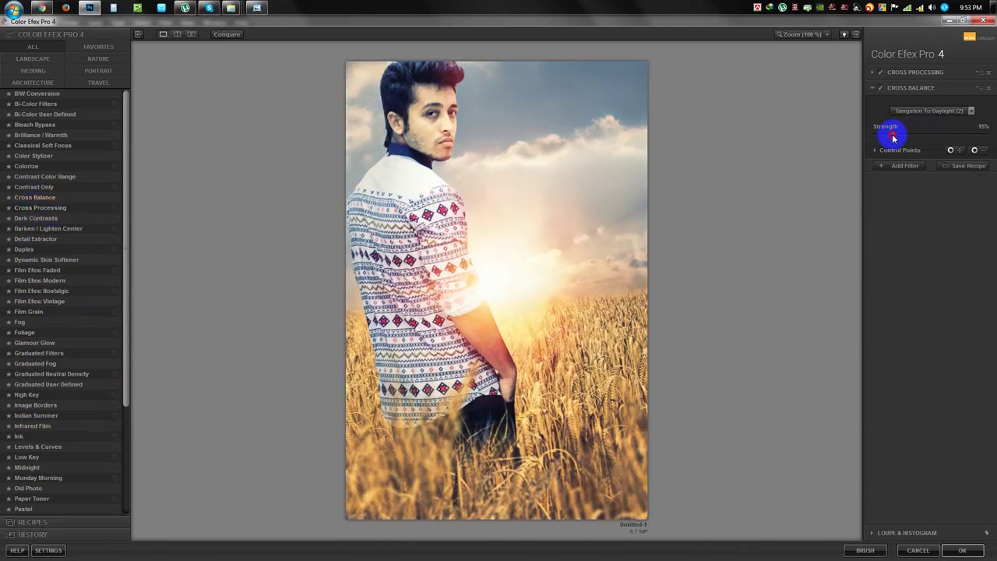
click(916, 111)
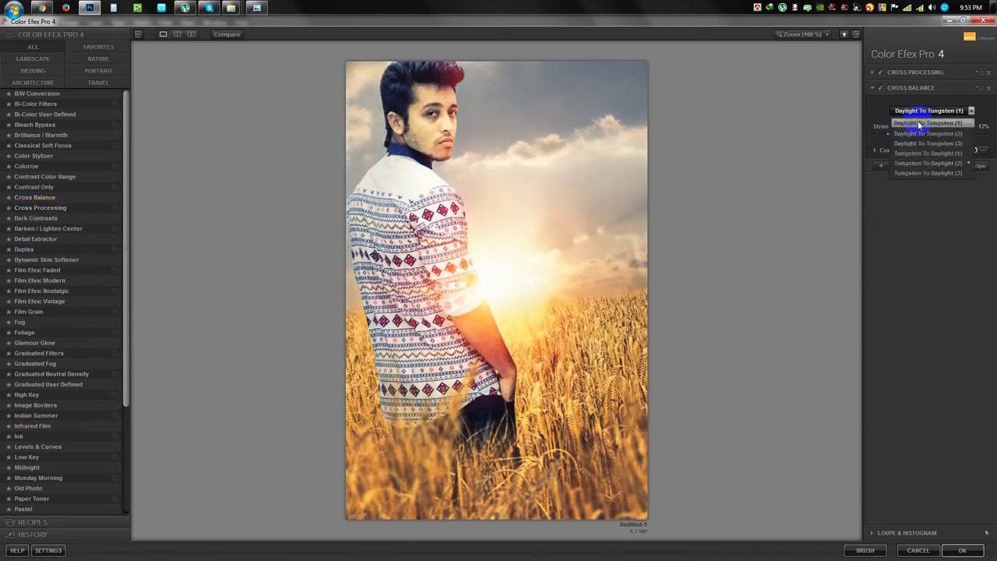
click(920, 133)
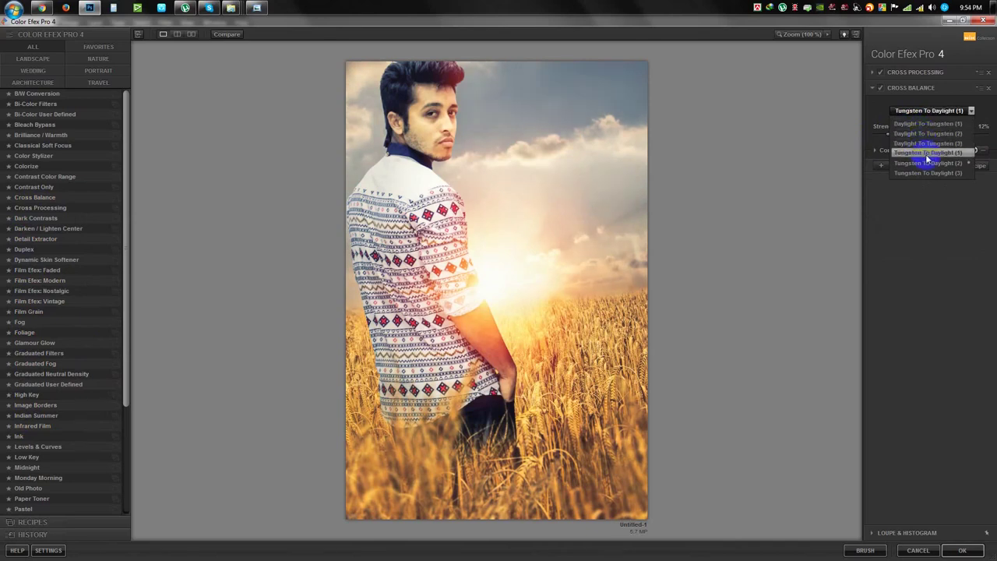
Apply the Color Efex grade as a new top layer in Photoshop and fit the image.
click(926, 154)
click(962, 550)
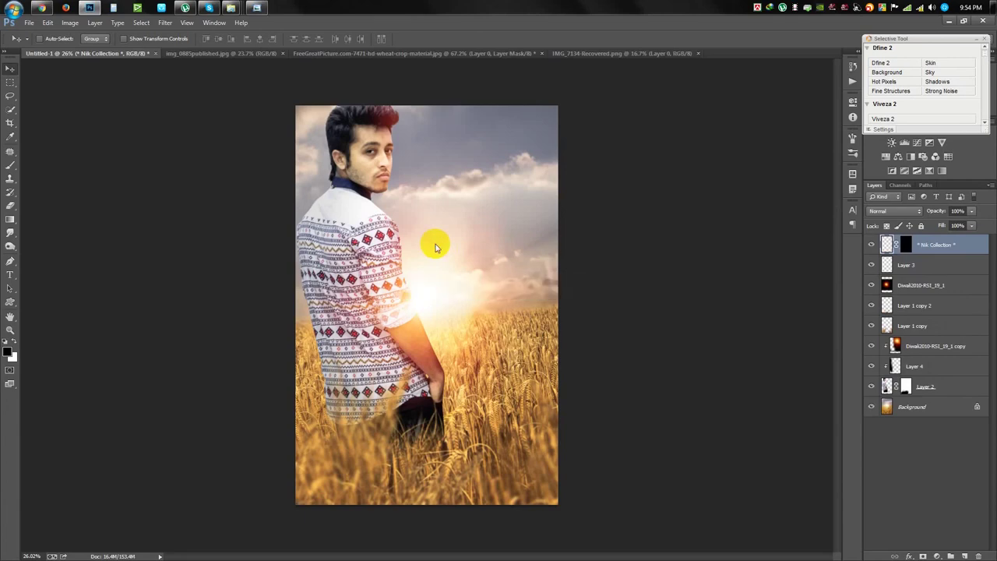
key(ctrl+0)
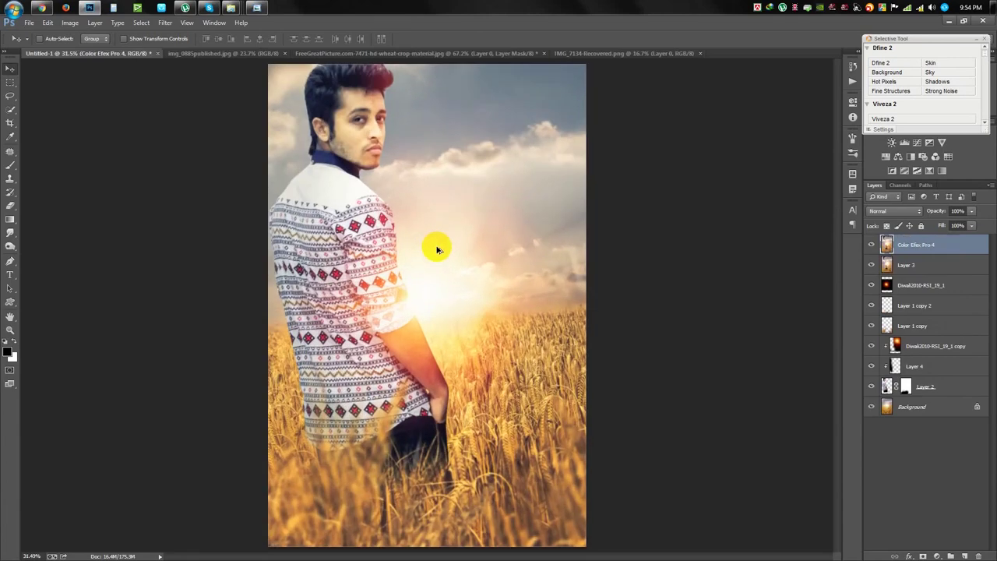